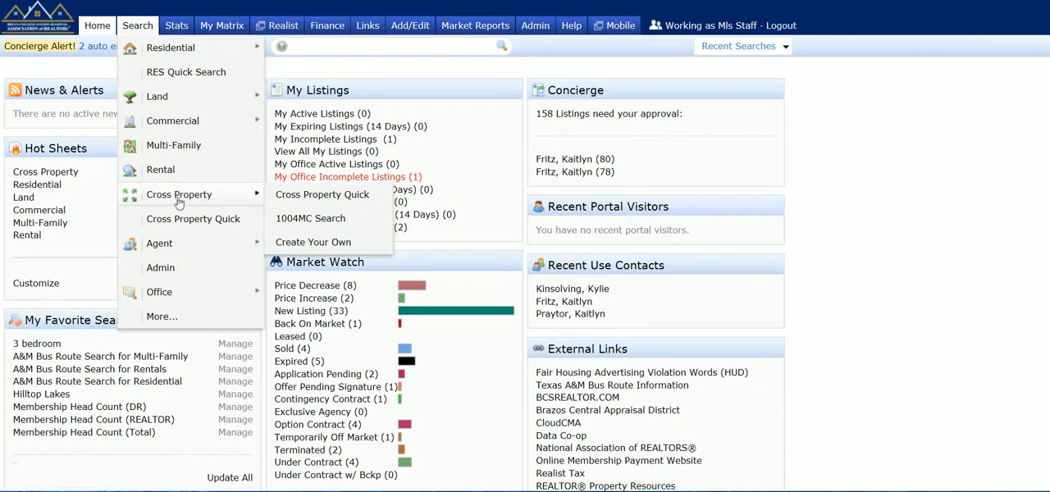
- Open the full list of search types and review the available searches from Residential through Tours
{"action": "left_click", "coordinate": [161, 318]}
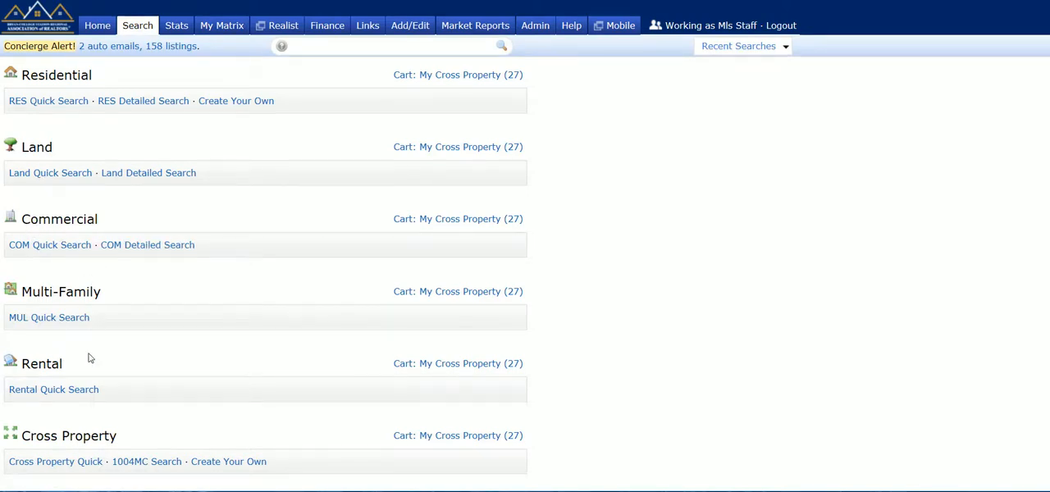
{"action": "scroll", "coordinate": [90, 358], "scroll_direction": "down", "scroll_amount": 1}
{"action": "scroll", "coordinate": [266, 246], "scroll_direction": "down", "scroll_amount": 1}
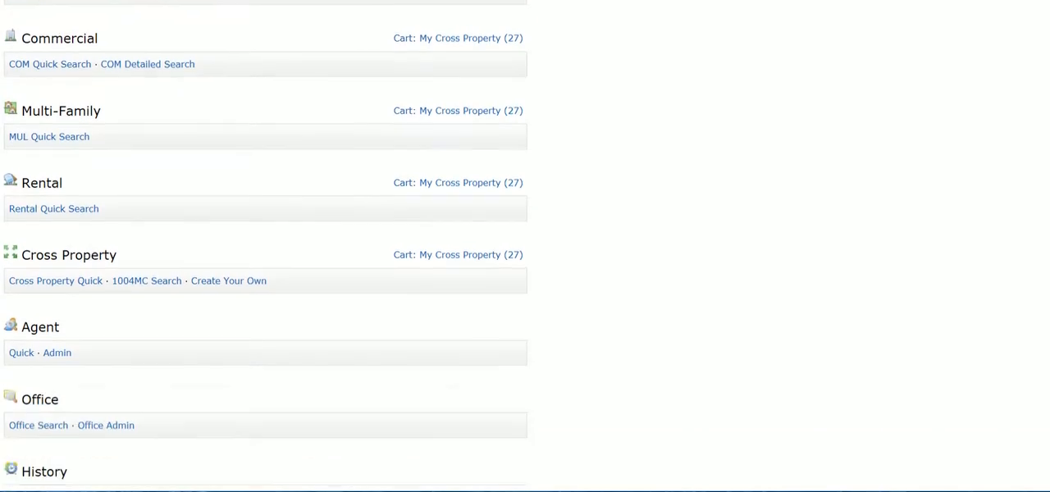
{"action": "scroll", "coordinate": [265, 246], "scroll_direction": "down", "scroll_amount": 1}
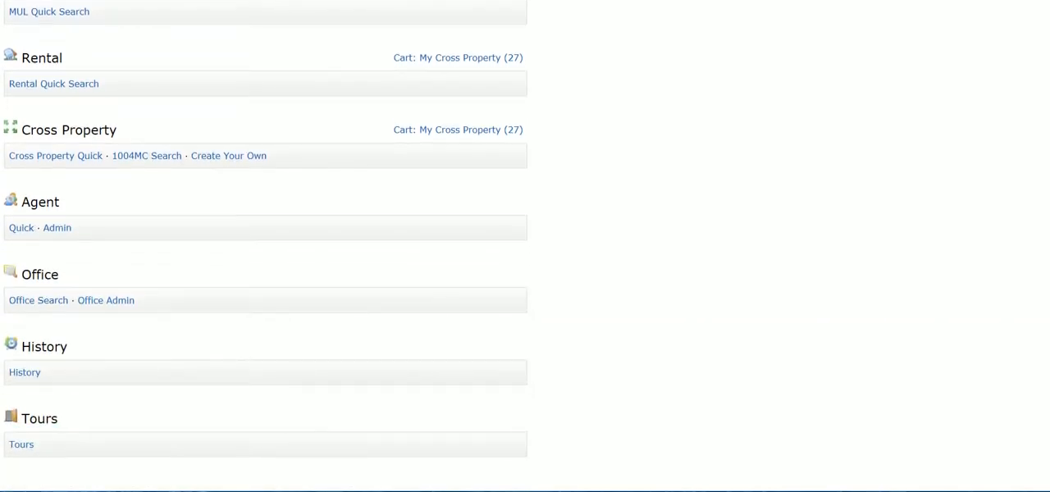
{"action": "scroll", "coordinate": [52, 271], "scroll_direction": "down", "scroll_amount": 1}
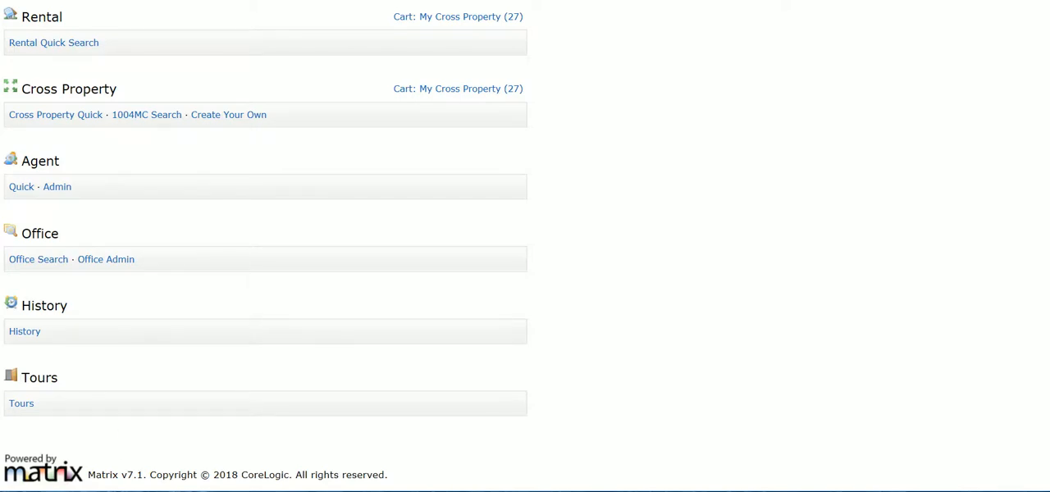
{"action": "scroll", "coordinate": [25, 374], "scroll_direction": "up", "scroll_amount": 5}
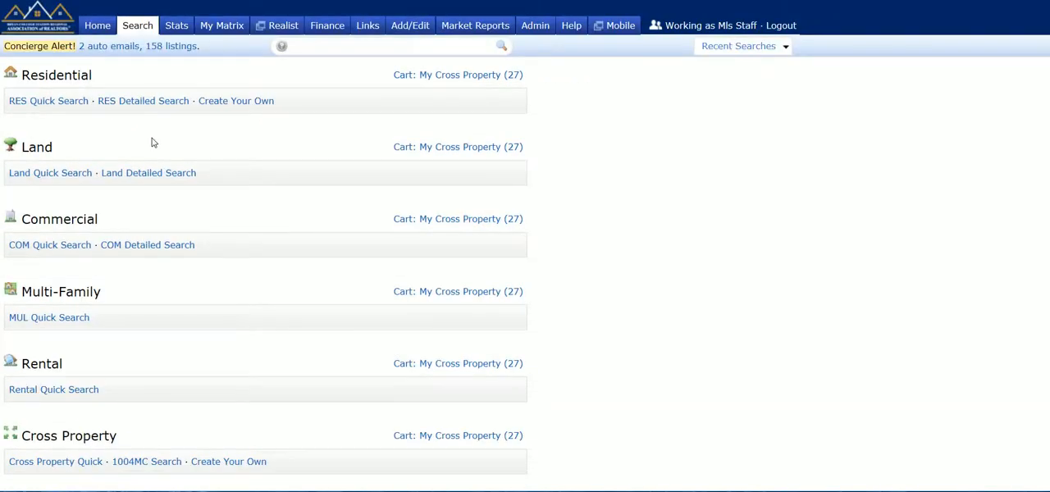
- Open the RES Quick Search form for residential listings
{"action": "left_click", "coordinate": [49, 101]}
{"action": "mouse_move", "coordinate": [138, 30]}
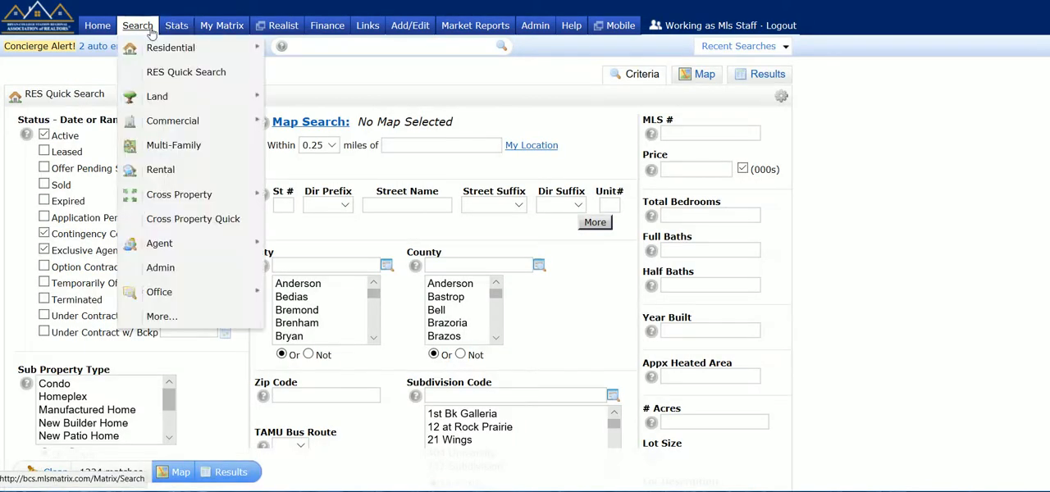
{"action": "mouse_move", "coordinate": [153, 42]}
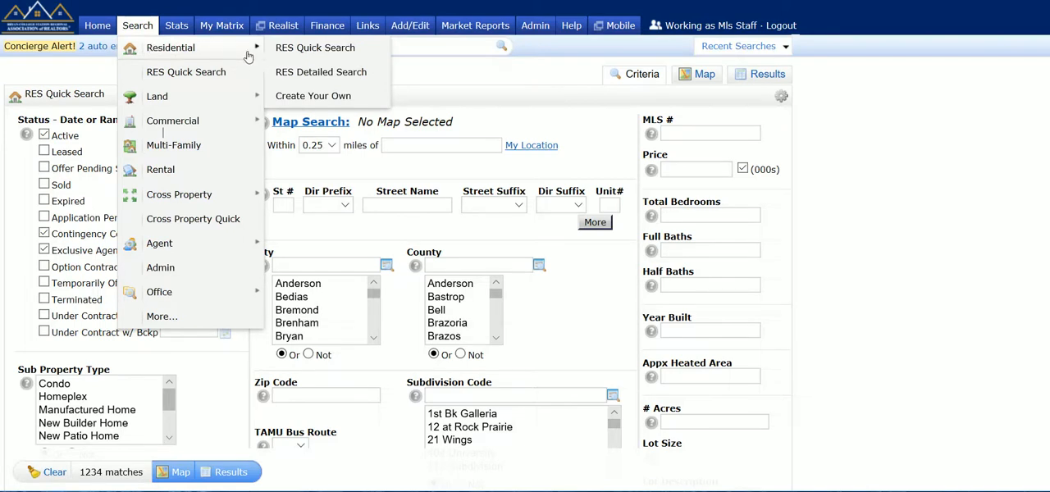
{"action": "left_click", "coordinate": [314, 48]}
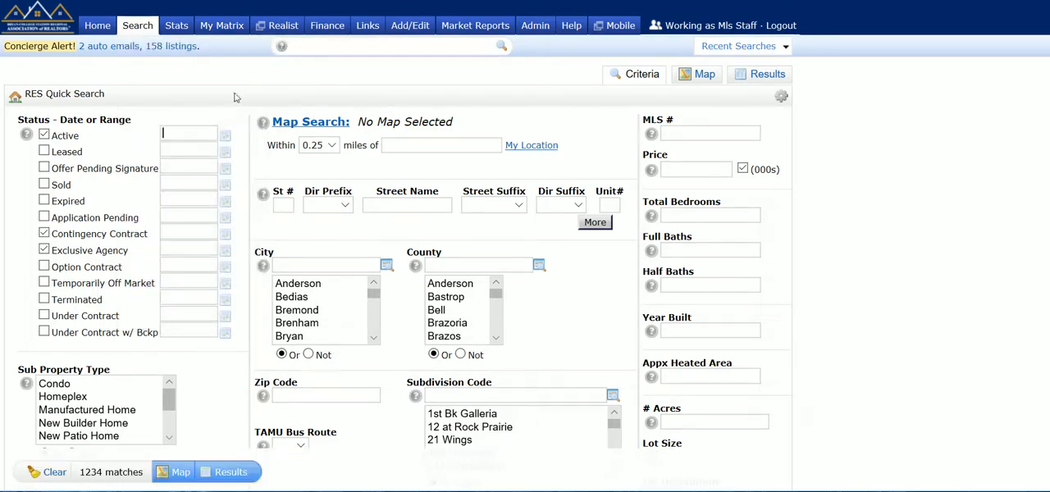
- Deselect the Active, Contingency Contract and Exclusive Agency statuses and select only Sold
{"action": "scroll", "coordinate": [238, 85], "scroll_direction": "down", "scroll_amount": 1}
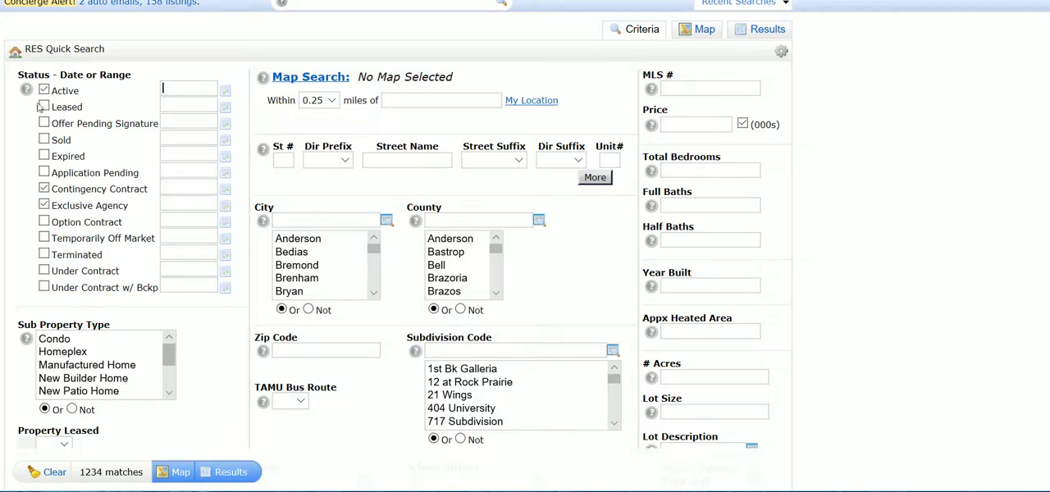
{"action": "left_click", "coordinate": [43, 188]}
{"action": "left_click", "coordinate": [44, 205]}
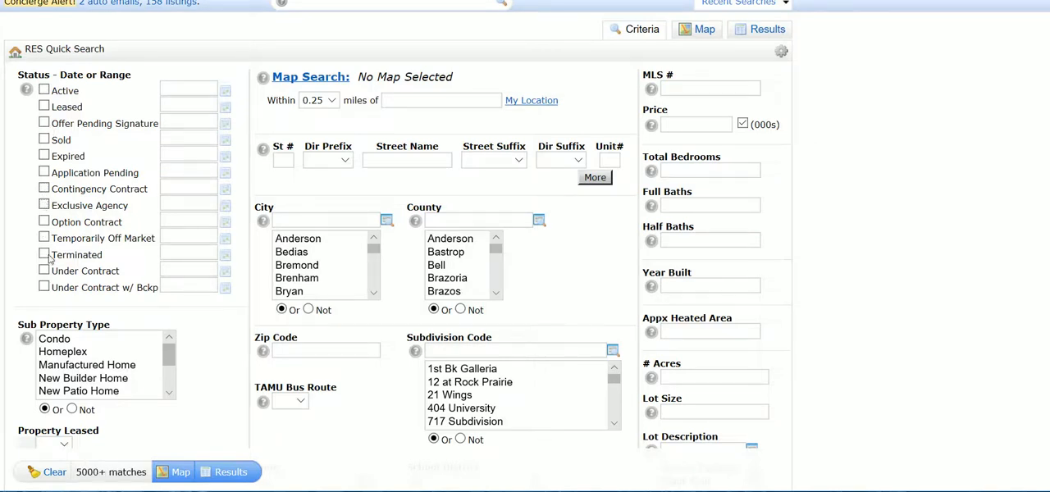
{"action": "left_click", "coordinate": [44, 139]}
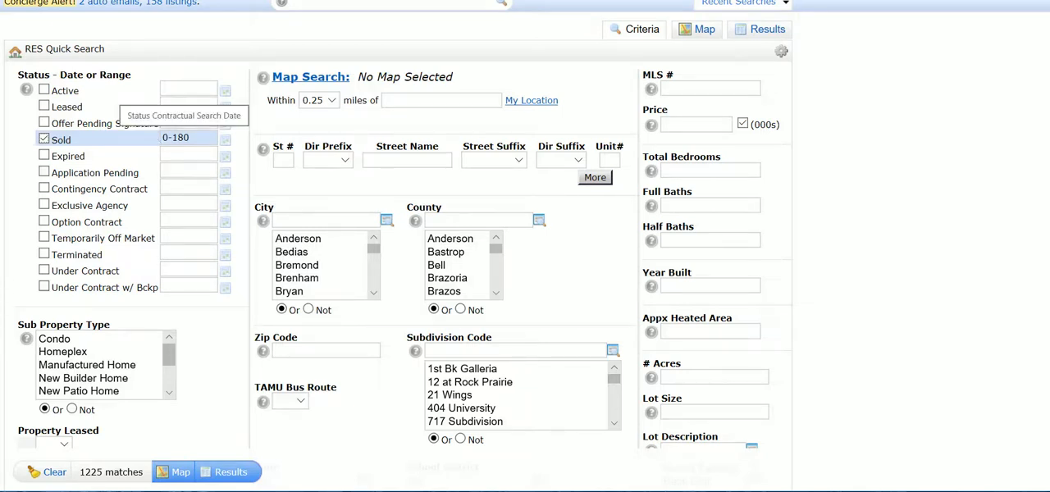
- Replace the default Sold date range with March 1 to March 30, 2018, using the calendar
{"action": "left_click_drag", "start_coordinate": [191, 139], "coordinate": [141, 139]}
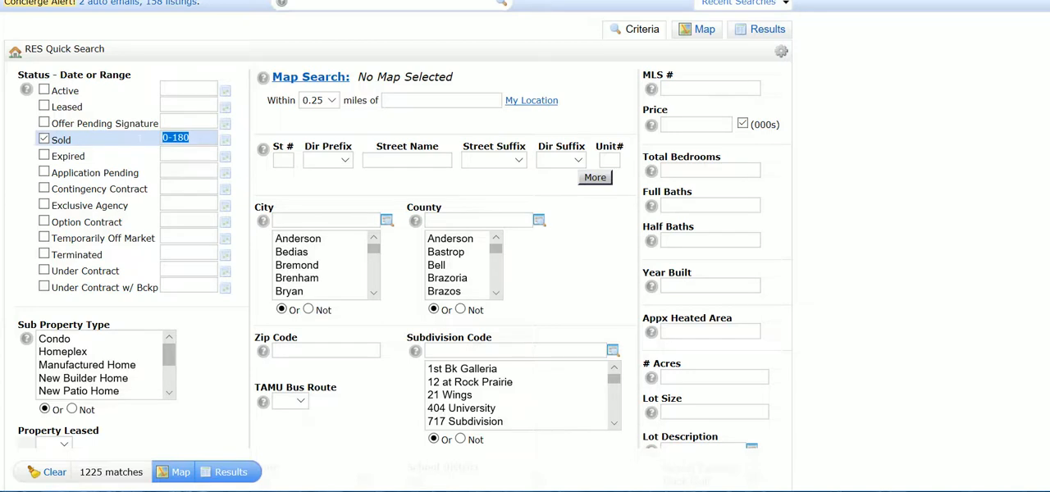
{"action": "key", "text": "BackSpace"}
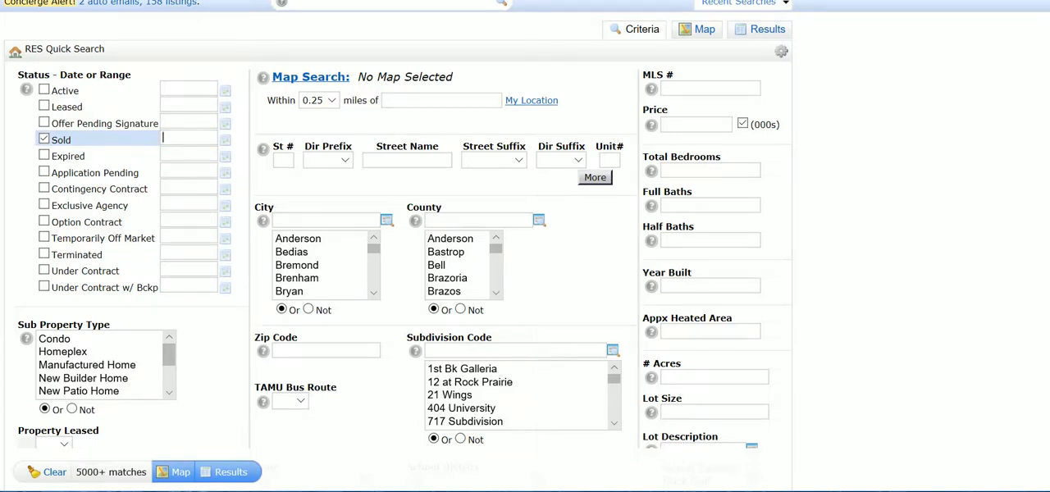
{"action": "left_click", "coordinate": [230, 142]}
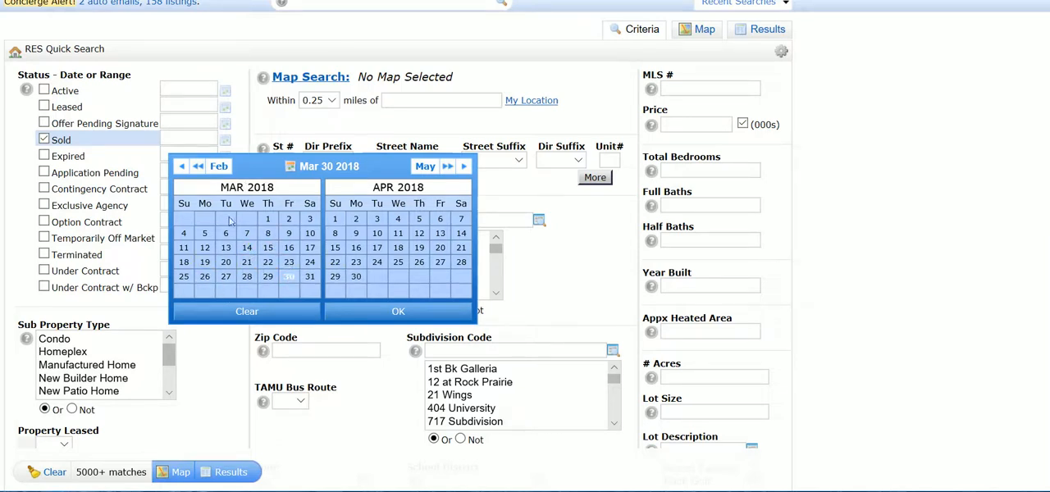
{"action": "left_click", "coordinate": [188, 168]}
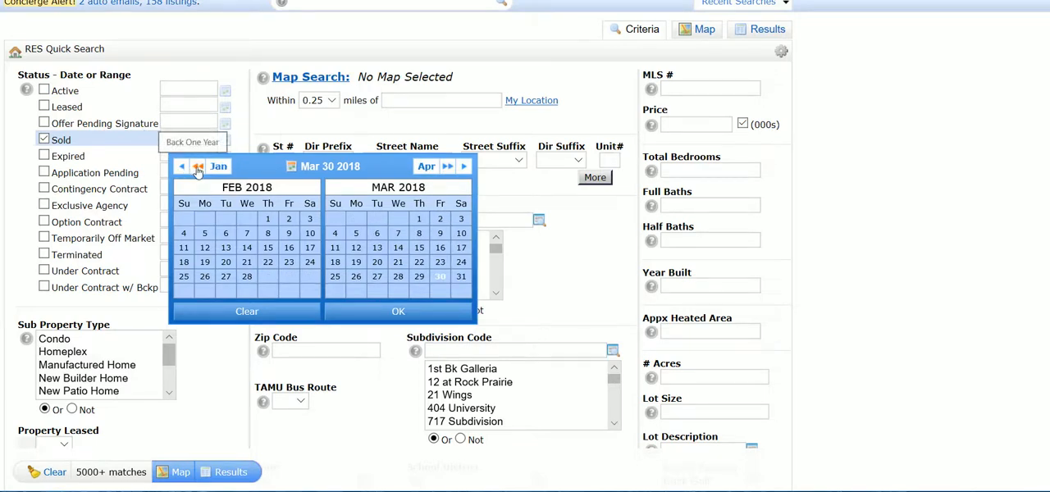
{"action": "left_click", "coordinate": [198, 167]}
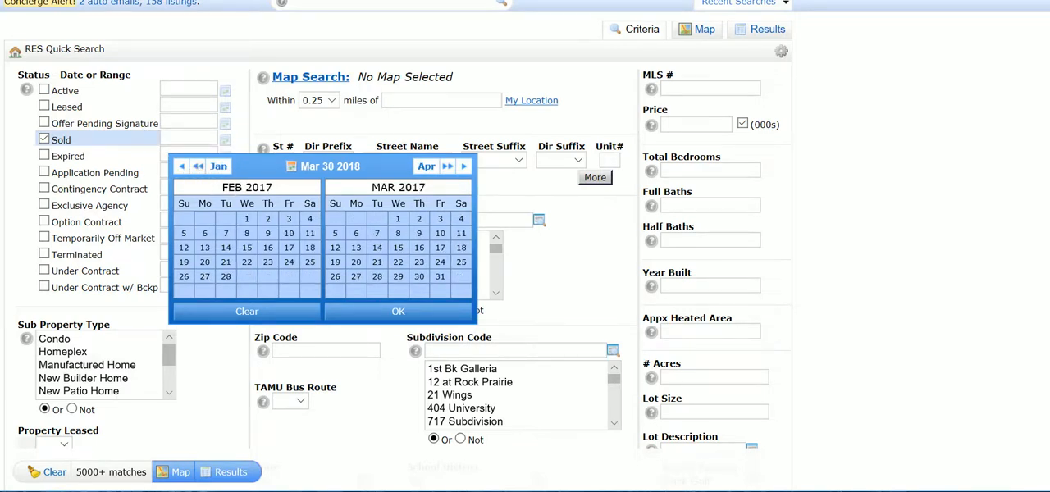
{"action": "left_click", "coordinate": [456, 168]}
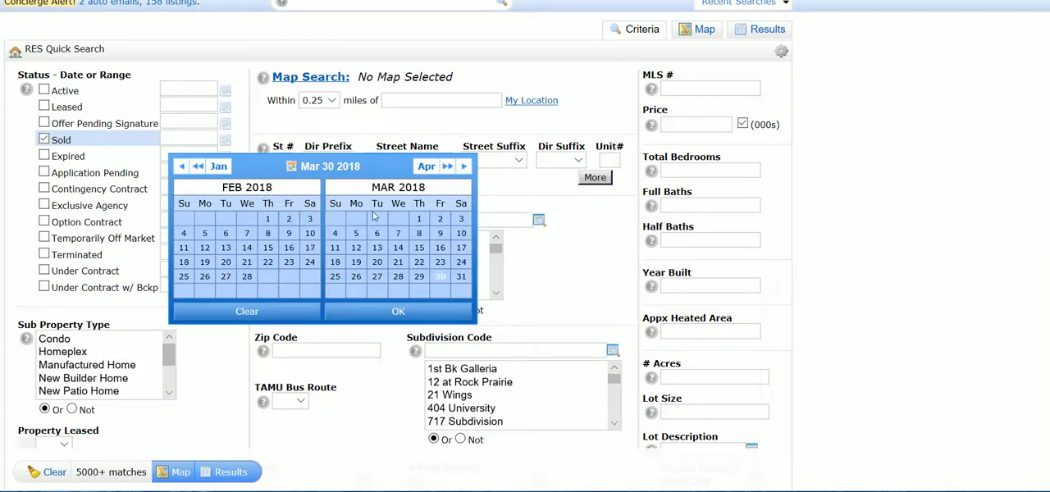
{"action": "left_click", "coordinate": [420, 220]}
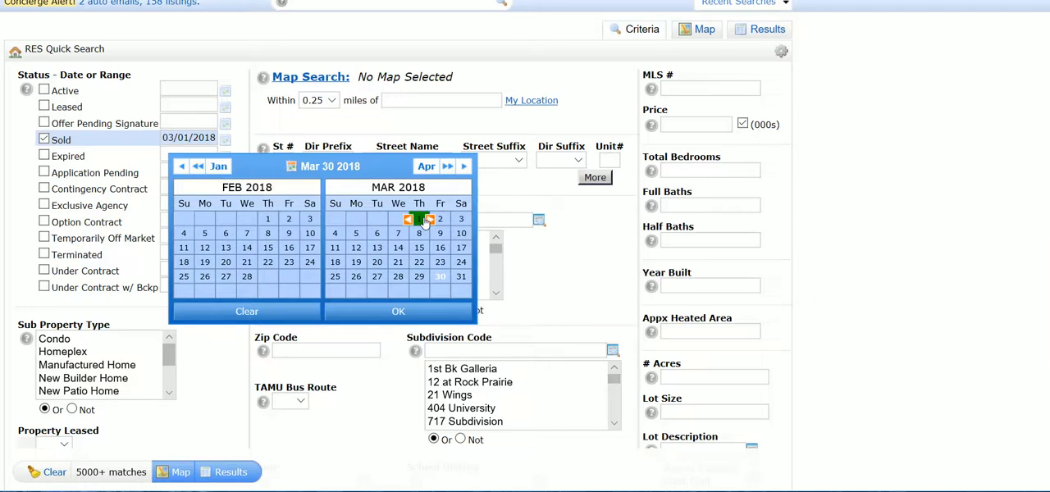
{"action": "right_click", "coordinate": [439, 277]}
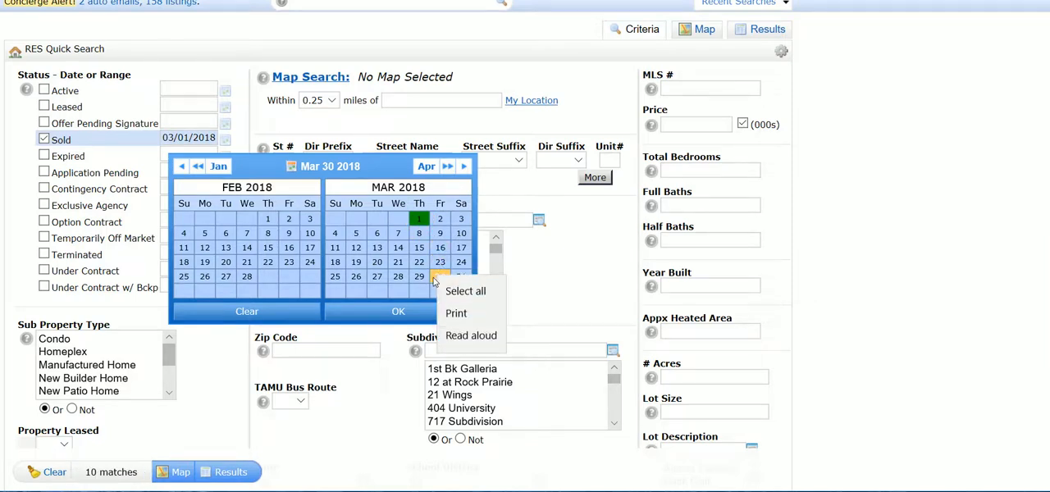
{"action": "left_click", "coordinate": [433, 277]}
{"action": "left_click", "coordinate": [441, 279]}
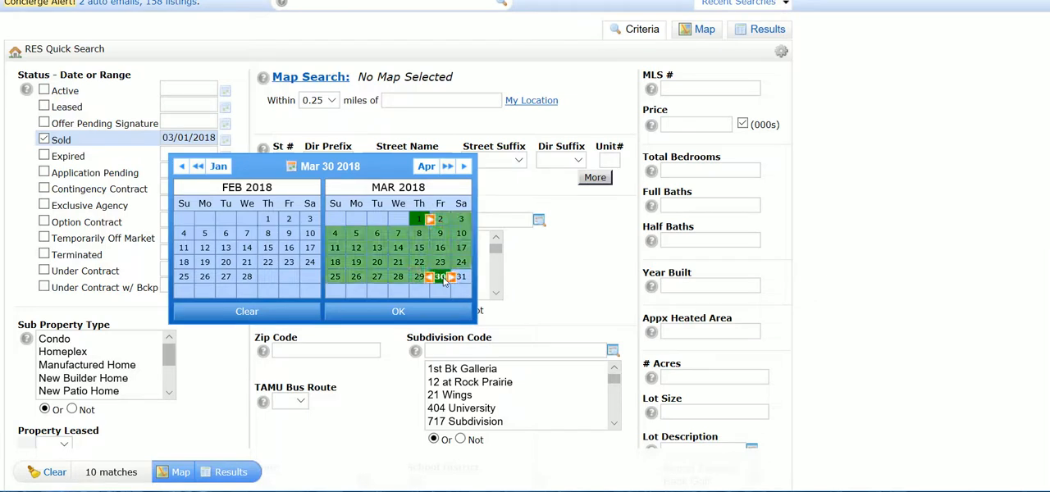
{"action": "left_click", "coordinate": [397, 312]}
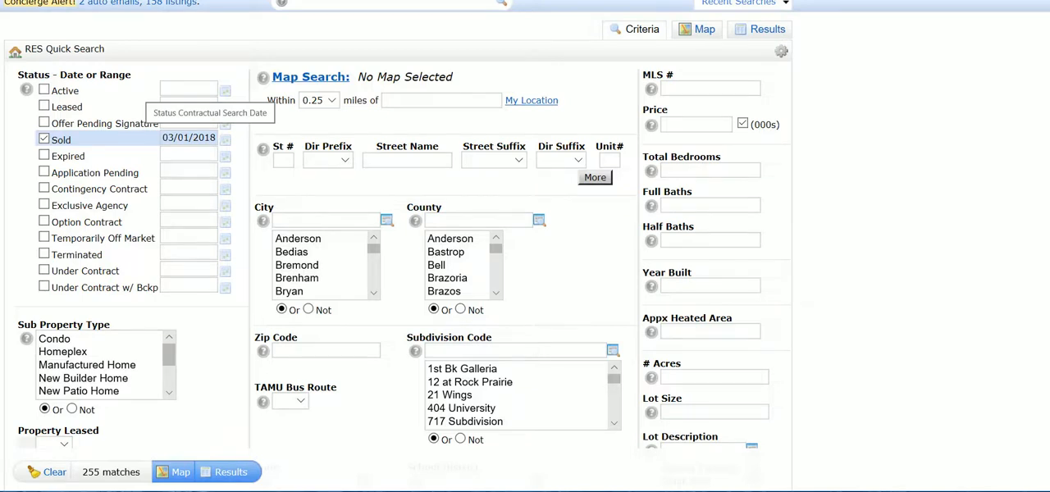
- Clear the date range for the Sold status
{"action": "key", "text": "shift+End"}
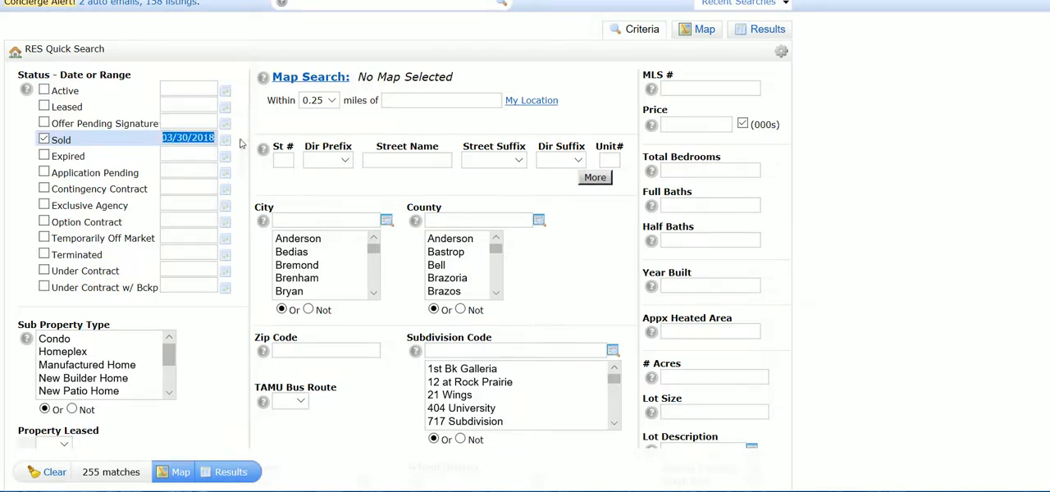
{"action": "key", "text": "BackSpace"}
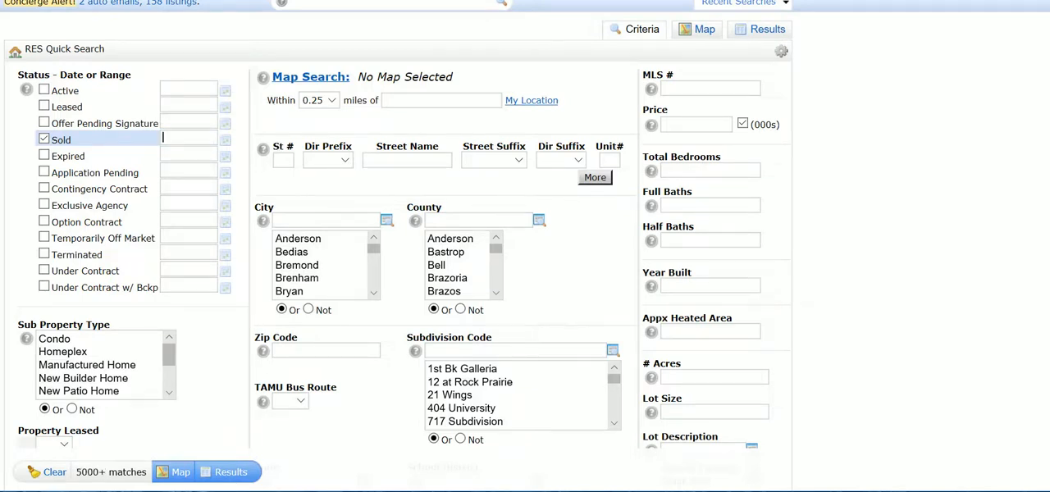
- Read the help on status and date range entries, and close it
{"action": "mouse_move", "coordinate": [24, 92]}
{"action": "left_click", "coordinate": [27, 91]}
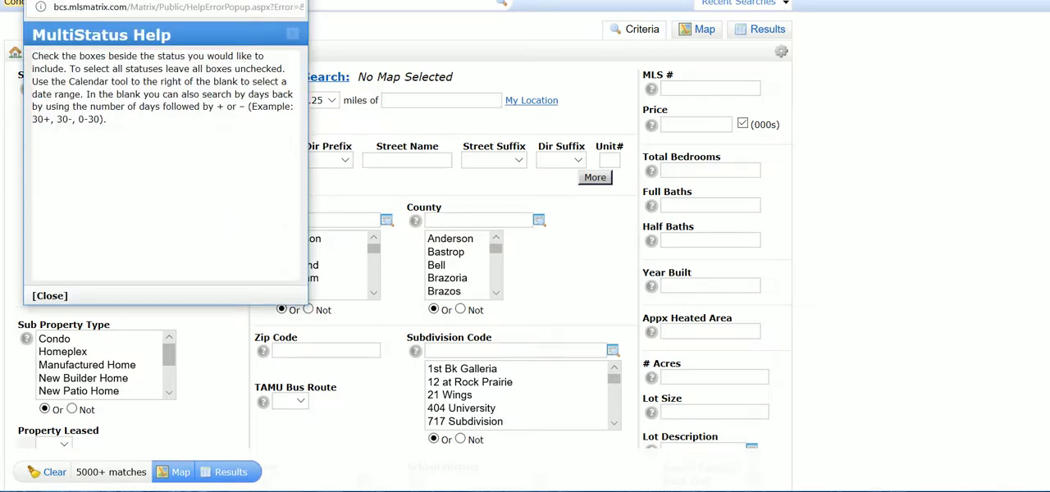
{"action": "key", "text": "alt+F4"}
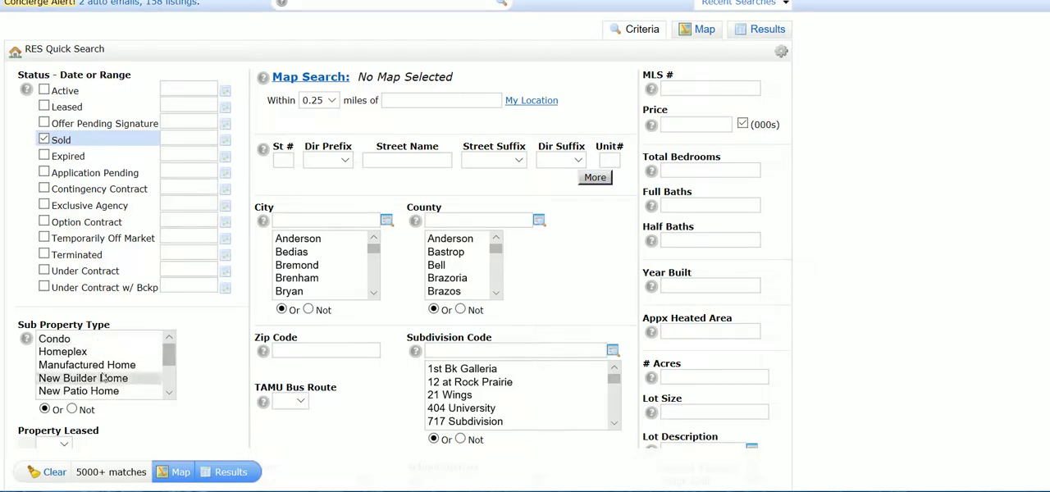
- Switch the single city selection between Brenham and Bryan, ending with Brenham
{"action": "scroll", "coordinate": [104, 375], "scroll_direction": "down", "scroll_amount": 1}
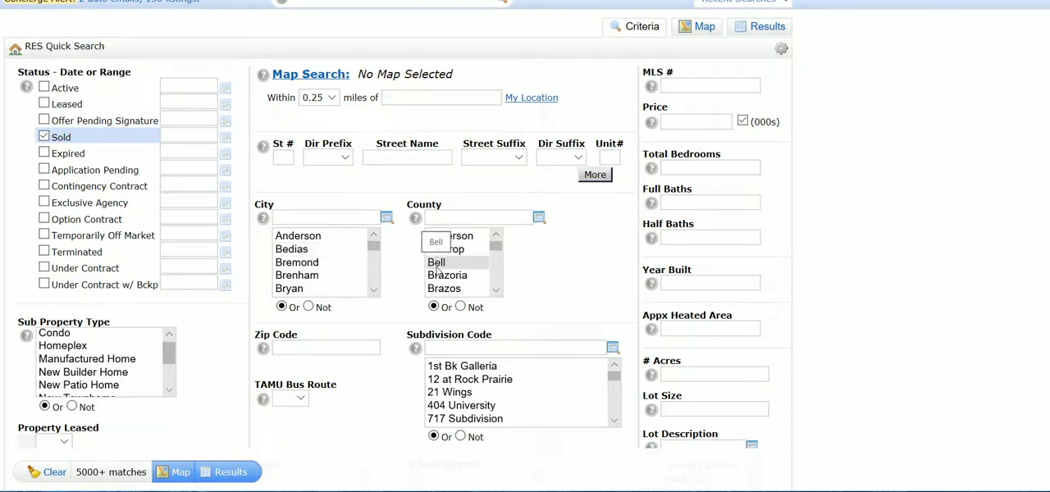
{"action": "left_click", "coordinate": [325, 279]}
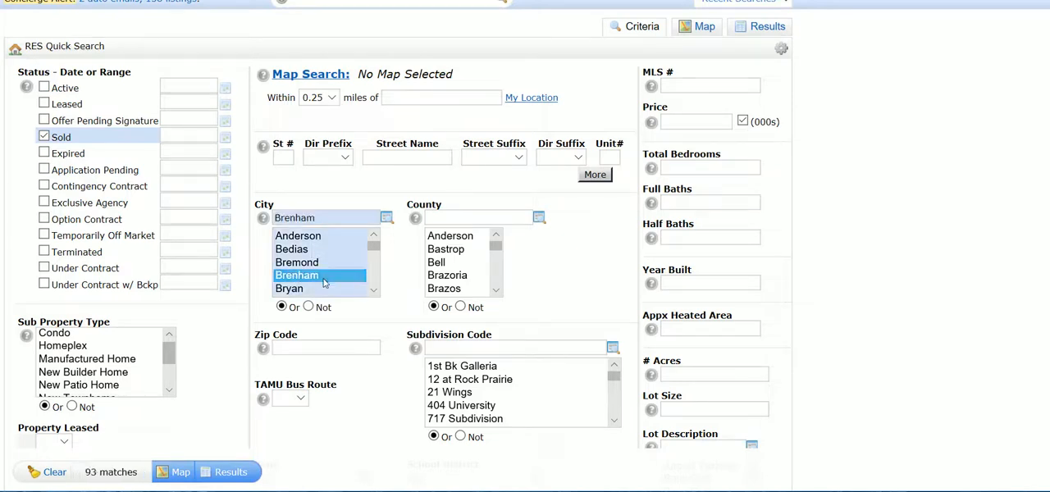
{"action": "left_click", "coordinate": [320, 289]}
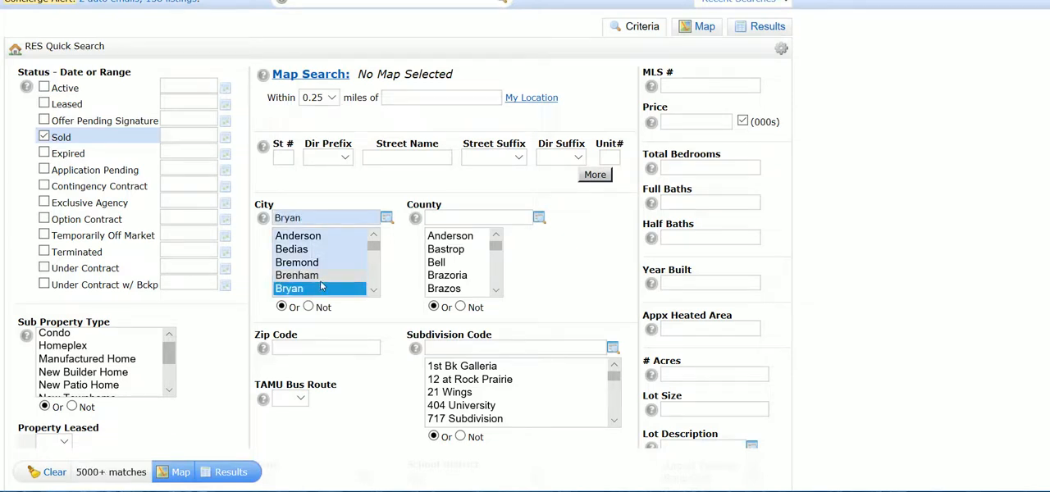
{"action": "left_click", "coordinate": [319, 277]}
{"action": "left_click", "coordinate": [316, 289]}
{"action": "left_click", "coordinate": [324, 278]}
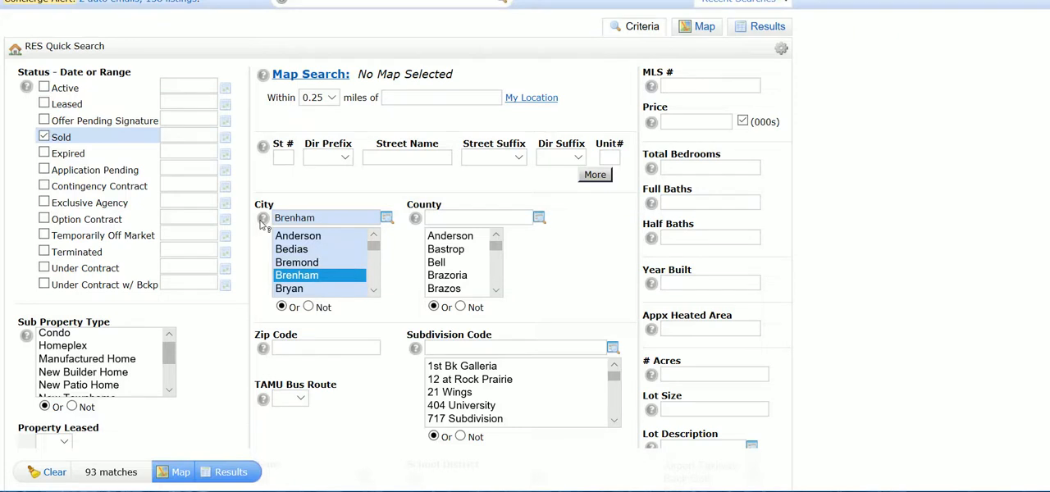
- Add Bryan and Bremond to the city selection alongside Brenham
{"action": "mouse_move", "coordinate": [261, 224]}
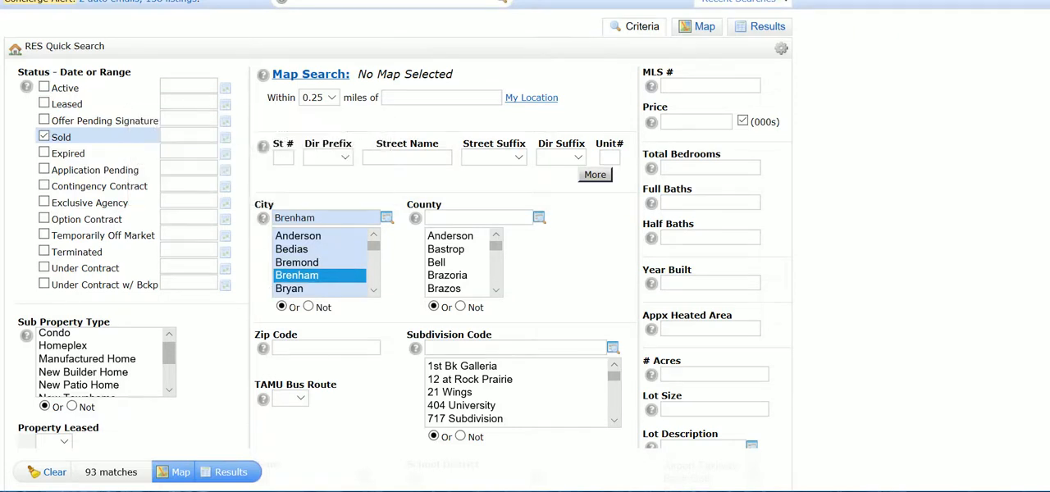
{"action": "left_click", "coordinate": [310, 290], "text": "ctrl"}
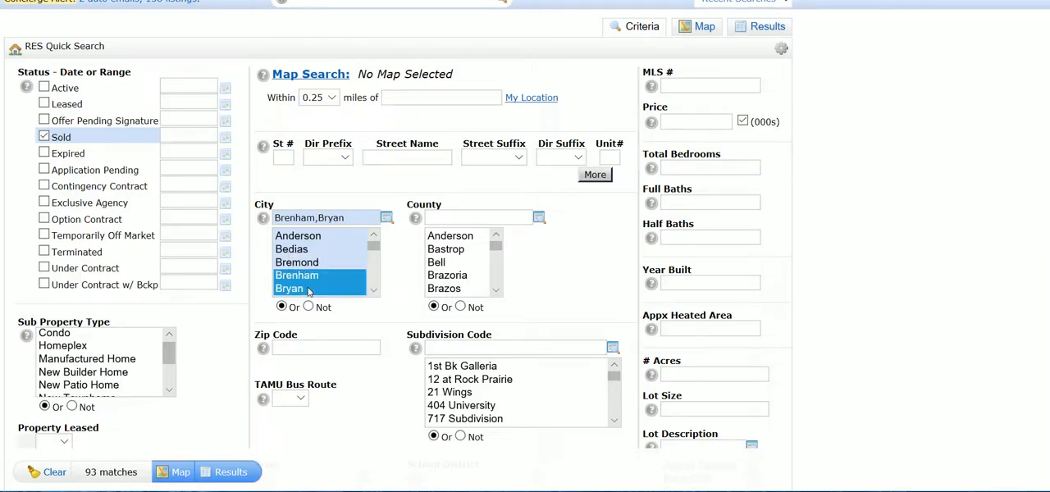
{"action": "left_click", "coordinate": [305, 264], "text": "ctrl"}
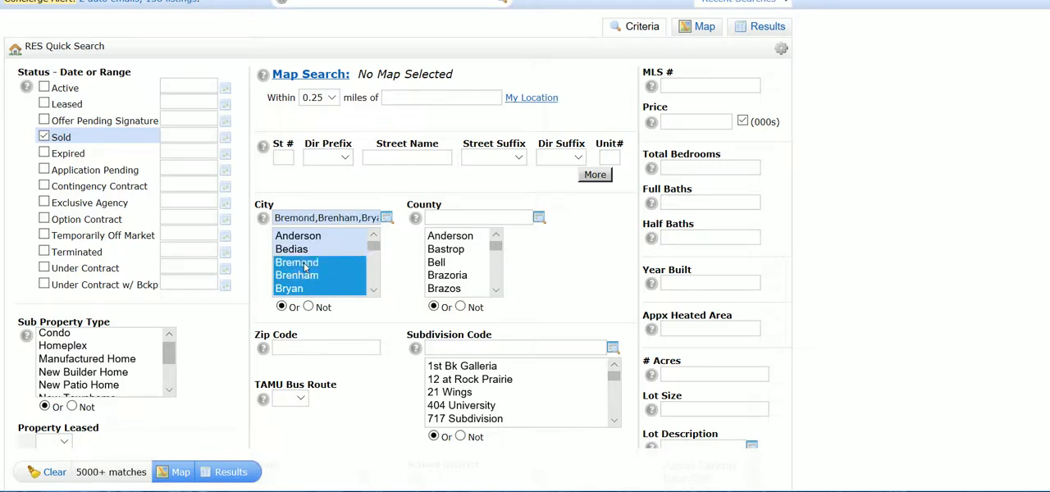
- Replace the city selection with the continuous range from Anderson through Bryan
{"action": "left_click", "coordinate": [305, 264]}
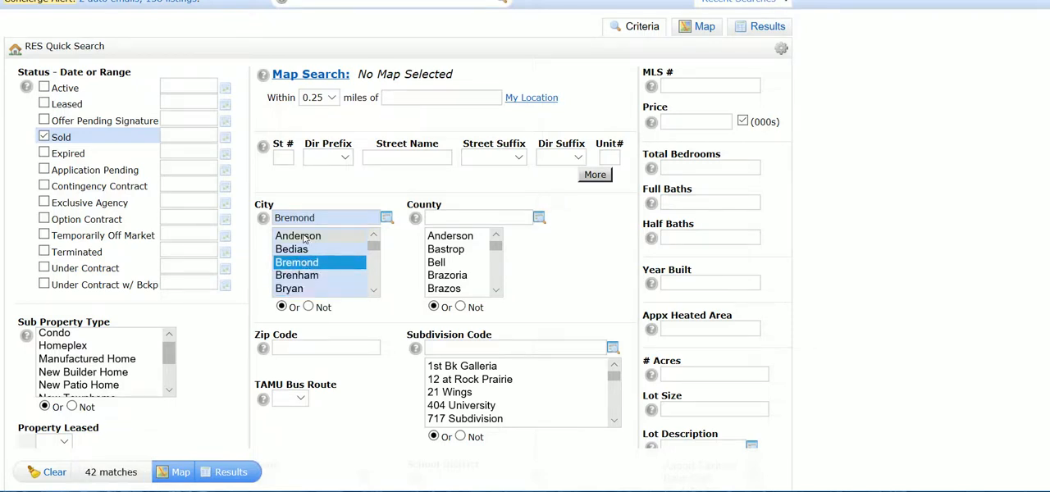
{"action": "left_click", "coordinate": [303, 237]}
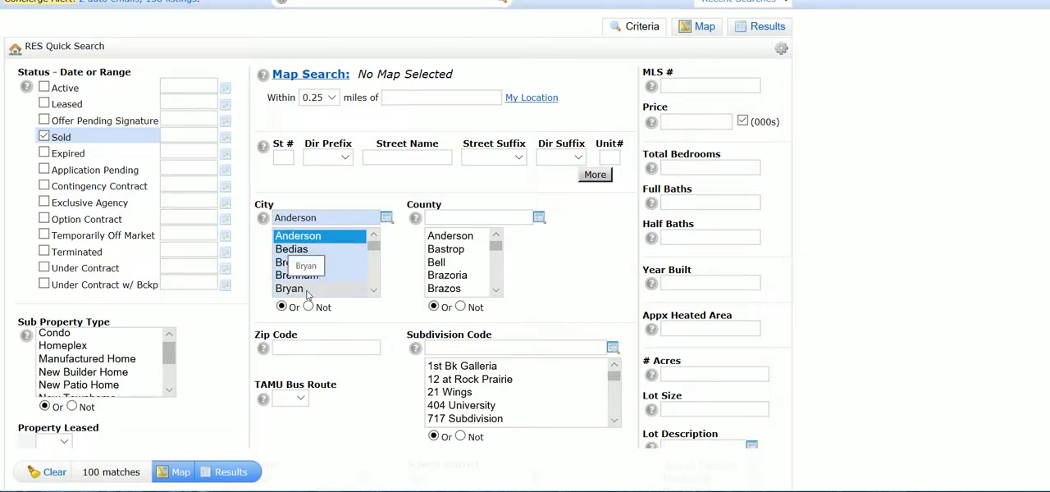
{"action": "left_click", "coordinate": [308, 292], "text": "shift"}
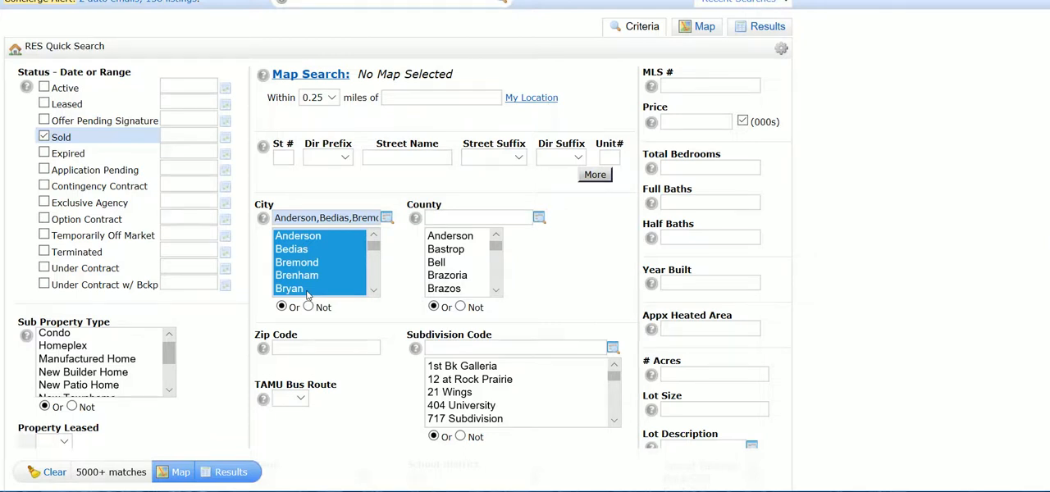
- Narrow the city selection to only Bryan and Brenham
{"action": "left_click", "coordinate": [308, 291]}
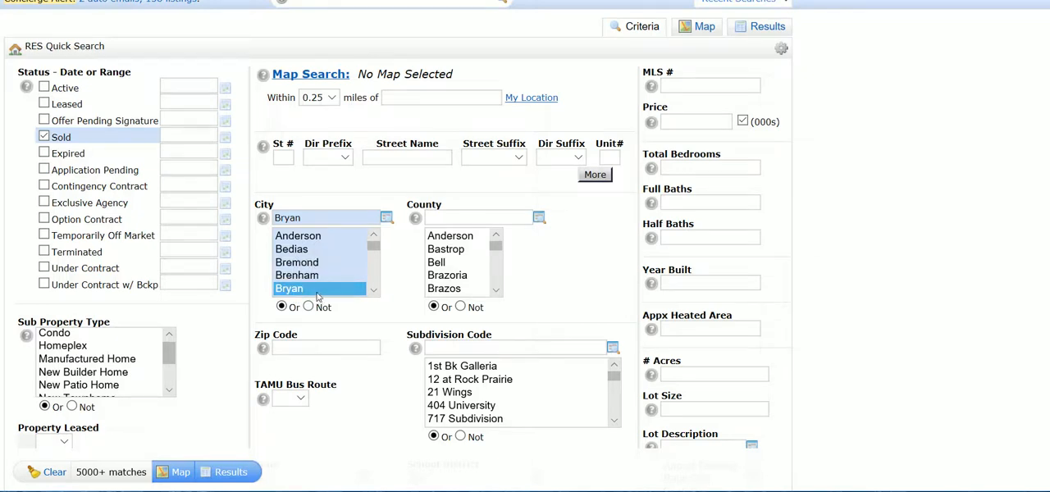
{"action": "left_click", "coordinate": [316, 277], "text": "ctrl"}
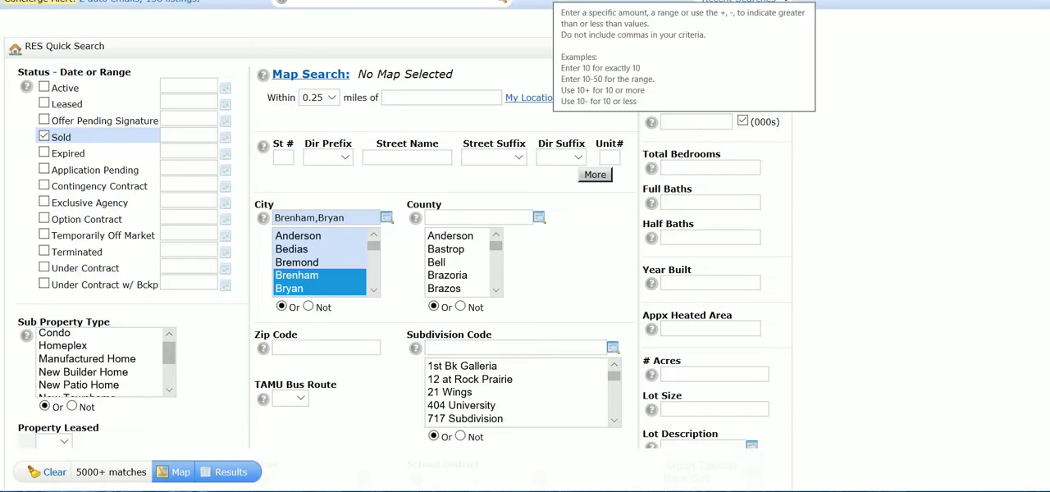
- Enter 150 as the price in thousands
{"action": "left_click", "coordinate": [684, 122]}
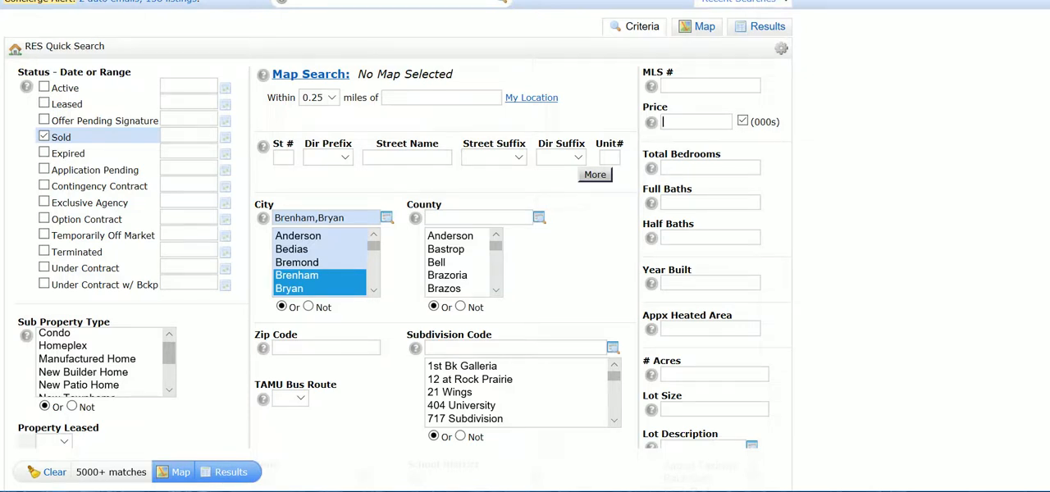
{"action": "type", "text": "150"}
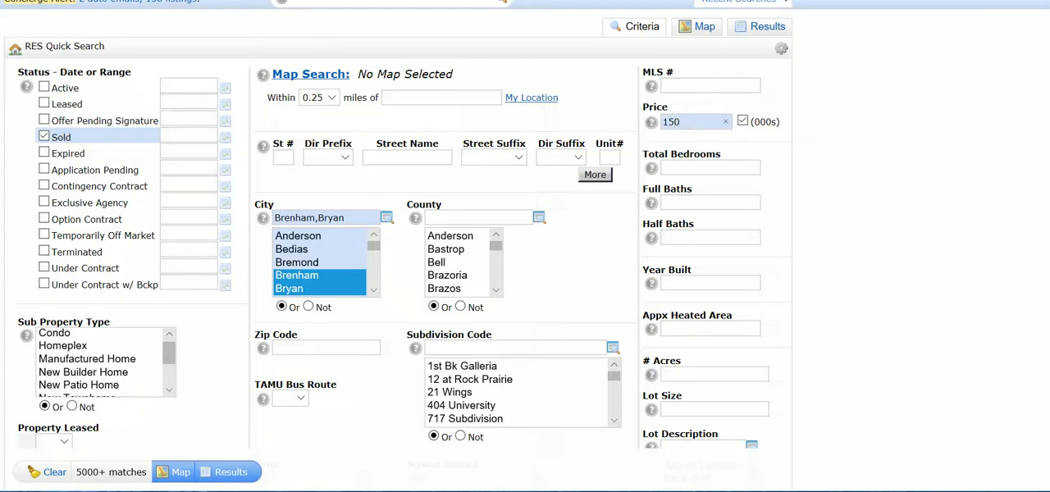
{"action": "left_click", "coordinate": [742, 121]}
- Switch the listing status criterion from Sold to Active
{"action": "left_click", "coordinate": [45, 88]}
{"action": "left_click", "coordinate": [44, 137]}
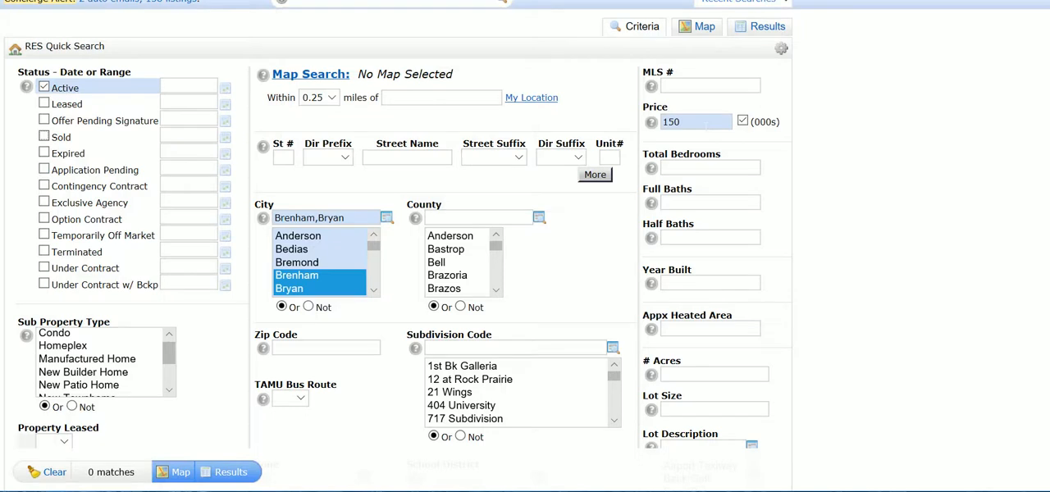
- Try the price range 150-200 and an open-ended price of 150 or more, and clear the price criterion
{"action": "mouse_move", "coordinate": [651, 121]}
{"action": "type", "text": "-200"}
{"action": "key", "text": "BackSpace"}
{"action": "key", "text": "BackSpace"}
{"action": "key", "text": "BackSpace"}
{"action": "type", "text": "+"}
{"action": "key", "text": "BackSpace"}
{"action": "key", "text": "BackSpace"}
{"action": "key", "text": "BackSpace"}
{"action": "key", "text": "BackSpace"}
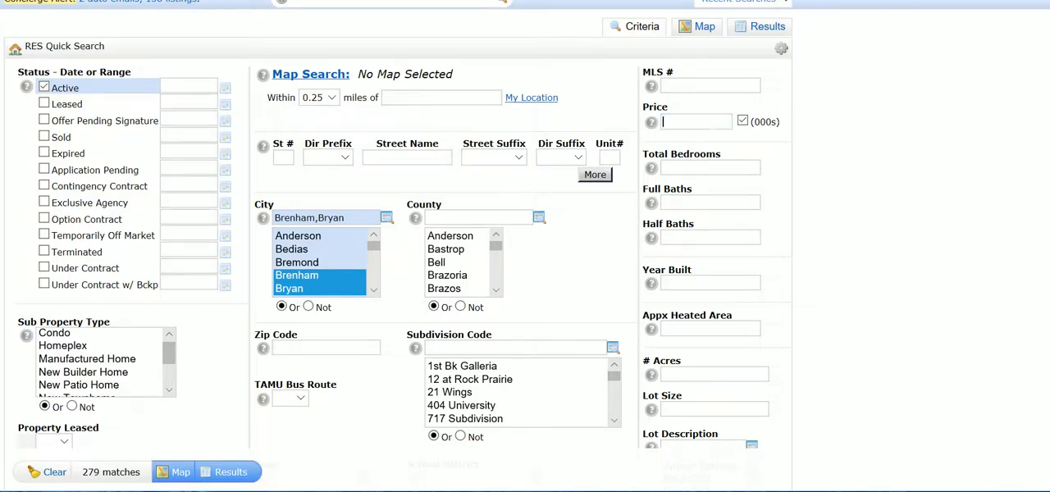
- Try 3+ as the total bedrooms criterion and clear it
{"action": "left_click", "coordinate": [711, 167]}
{"action": "type", "text": "3"}
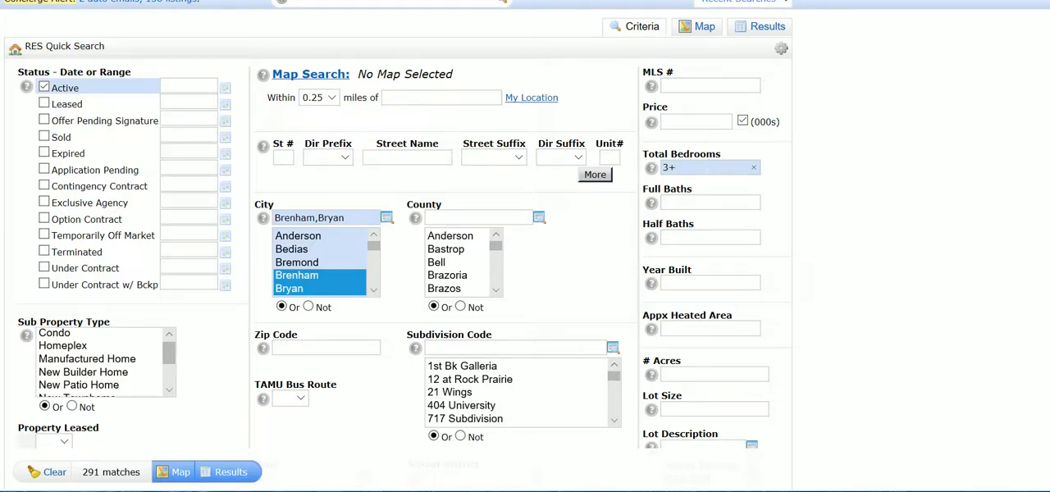
{"action": "key", "text": "BackSpace"}
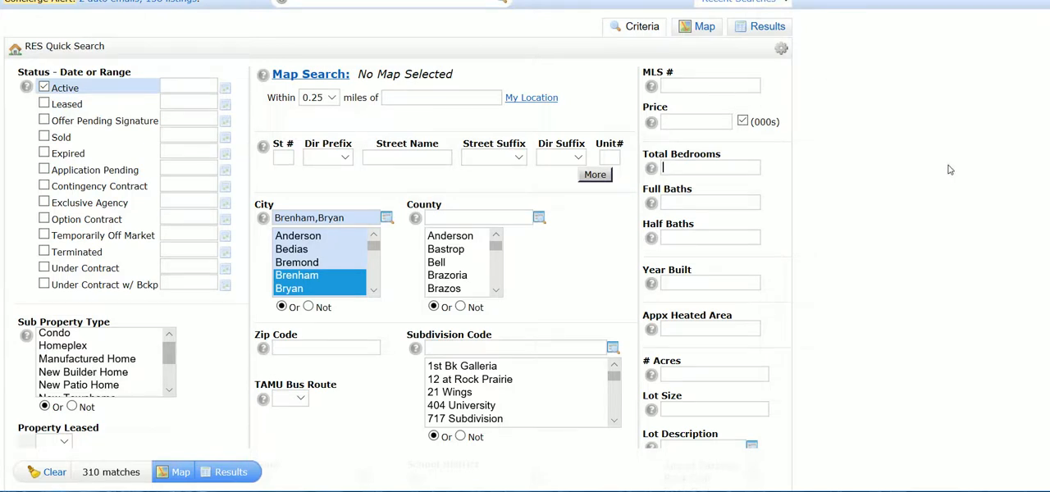
- Find Public Remarks among the available additional fields and add it to the selected search fields
{"action": "scroll", "coordinate": [1046, 291], "scroll_direction": "down", "scroll_amount": 5}
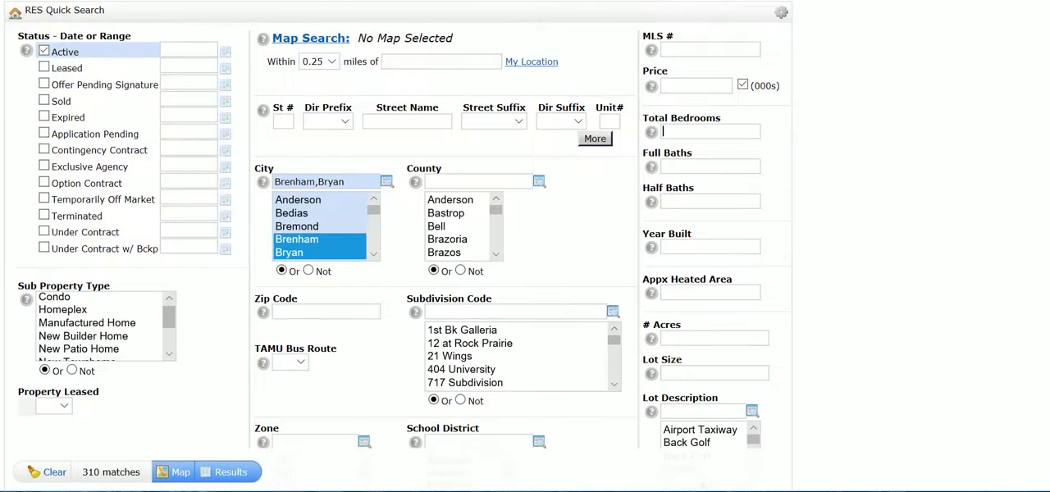
{"action": "scroll", "coordinate": [1046, 291], "scroll_direction": "down", "scroll_amount": 2}
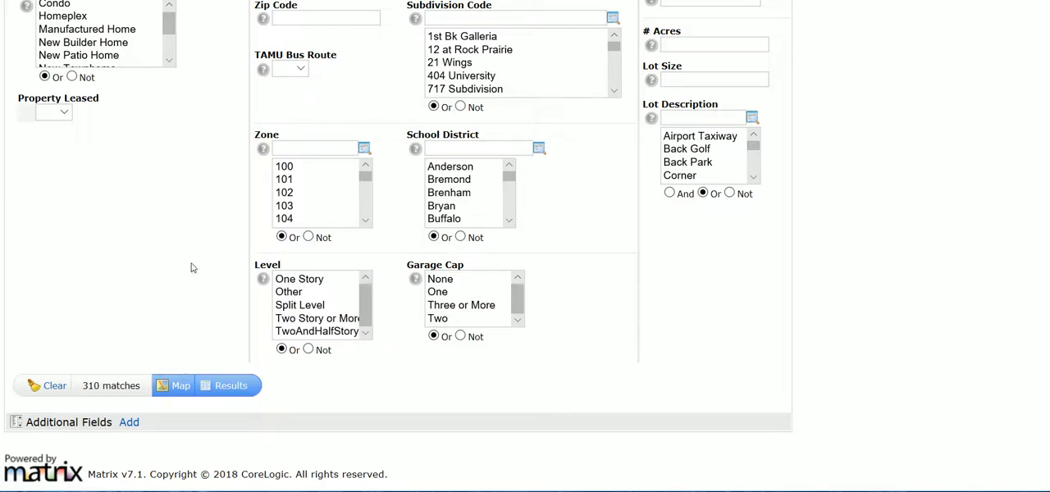
{"action": "left_click", "coordinate": [128, 423]}
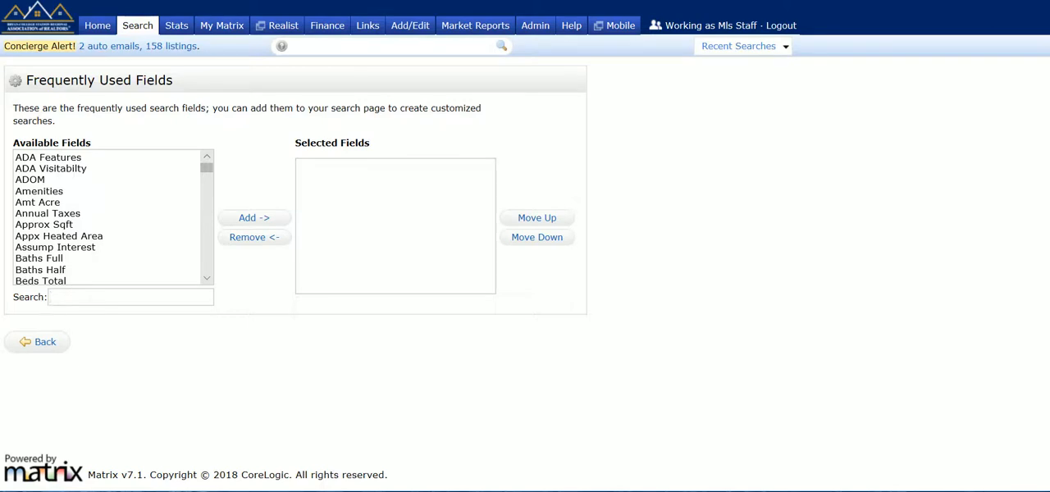
{"action": "type", "text": "public"}
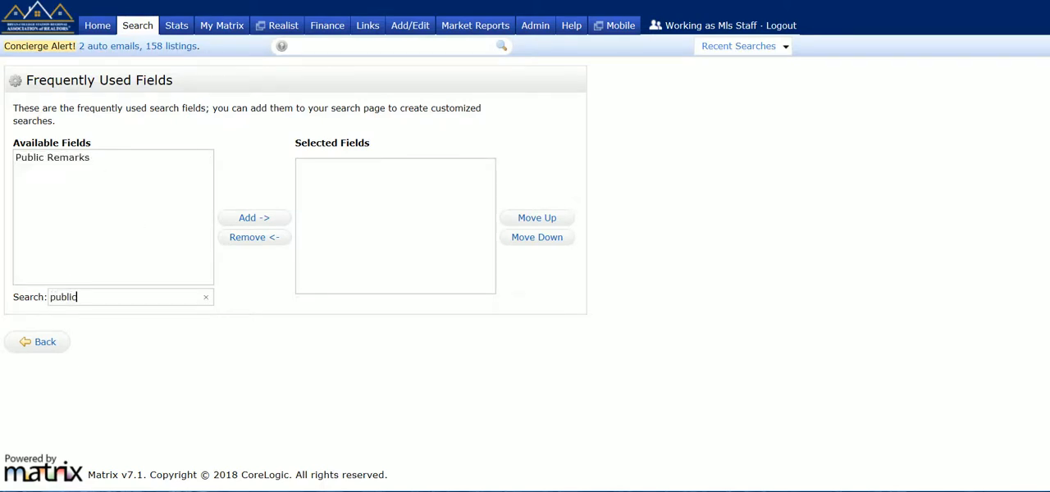
{"action": "left_click", "coordinate": [43, 158]}
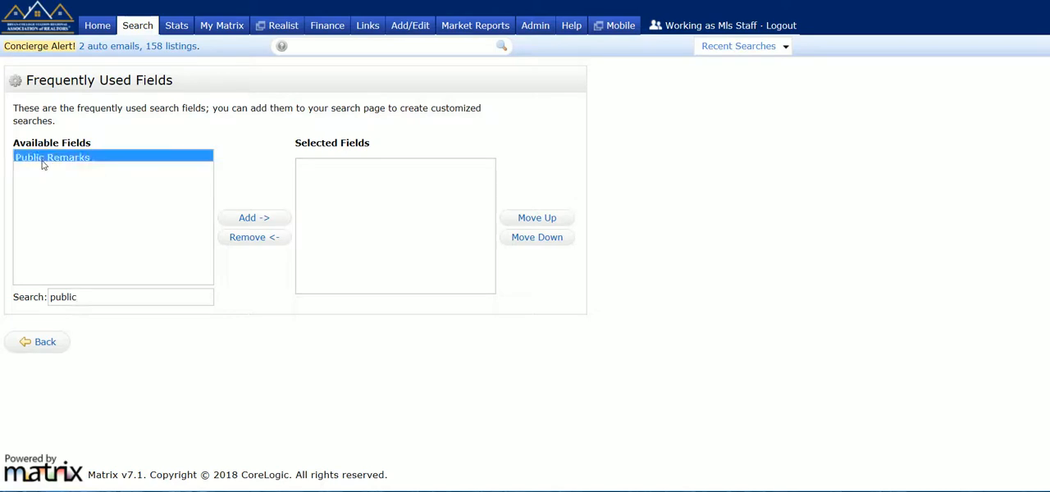
{"action": "left_click", "coordinate": [251, 218]}
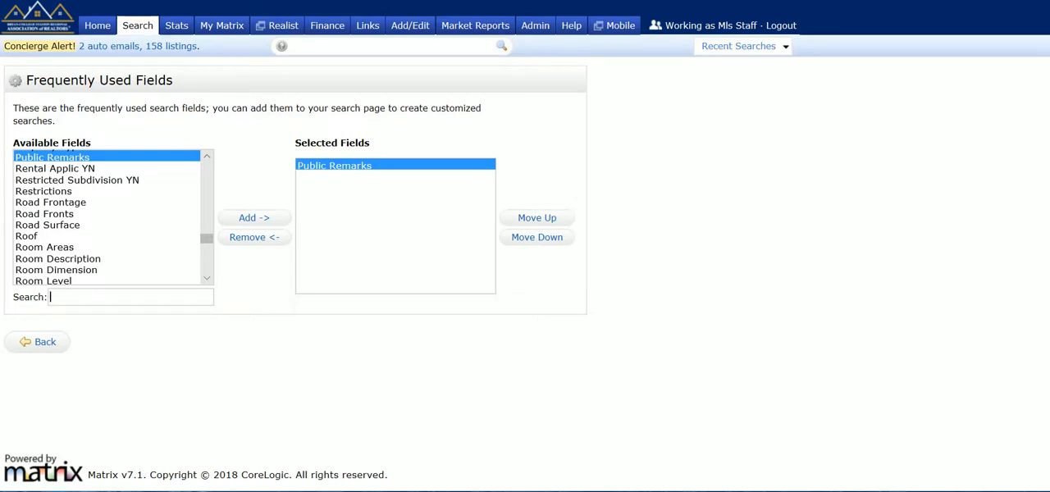
- Add Builder to the selected additional fields and return to the search criteria
{"action": "type", "text": "builder"}
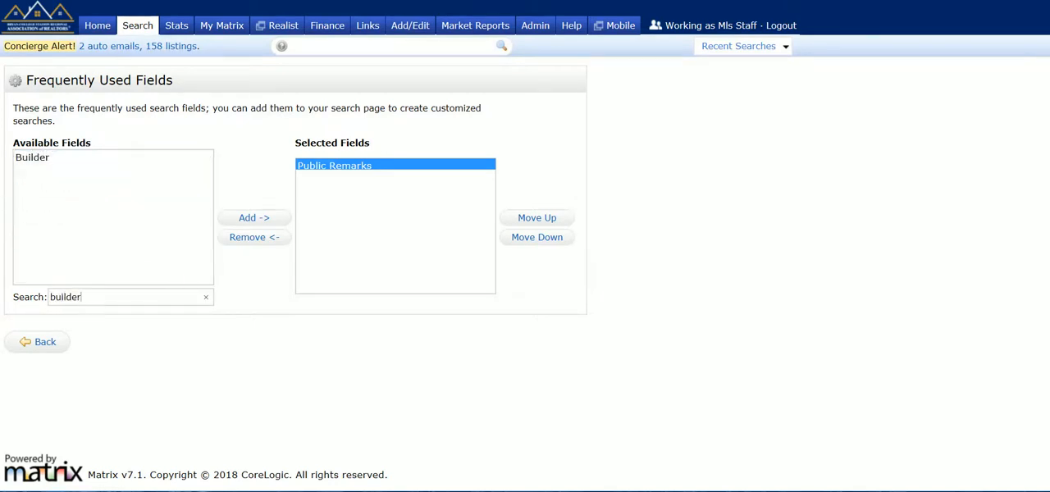
{"action": "left_click", "coordinate": [33, 162]}
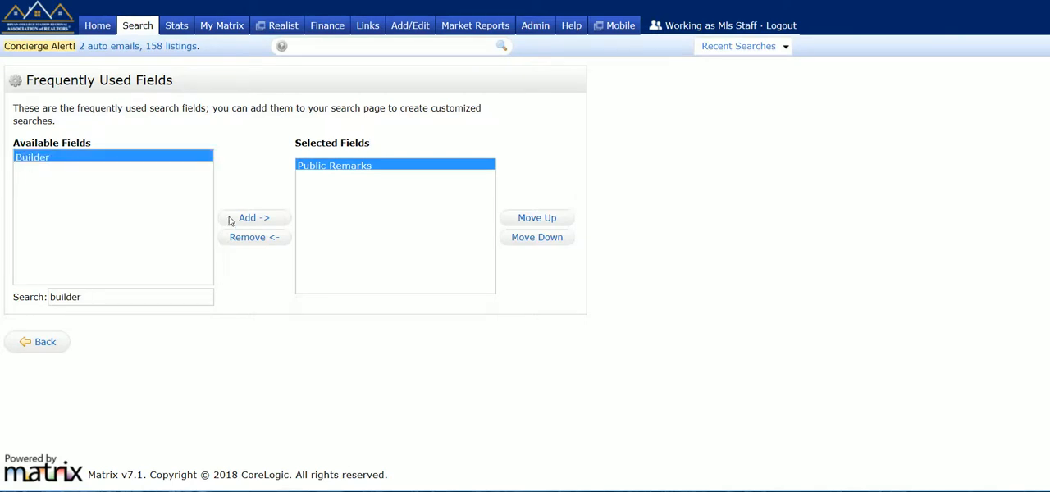
{"action": "left_click", "coordinate": [255, 227]}
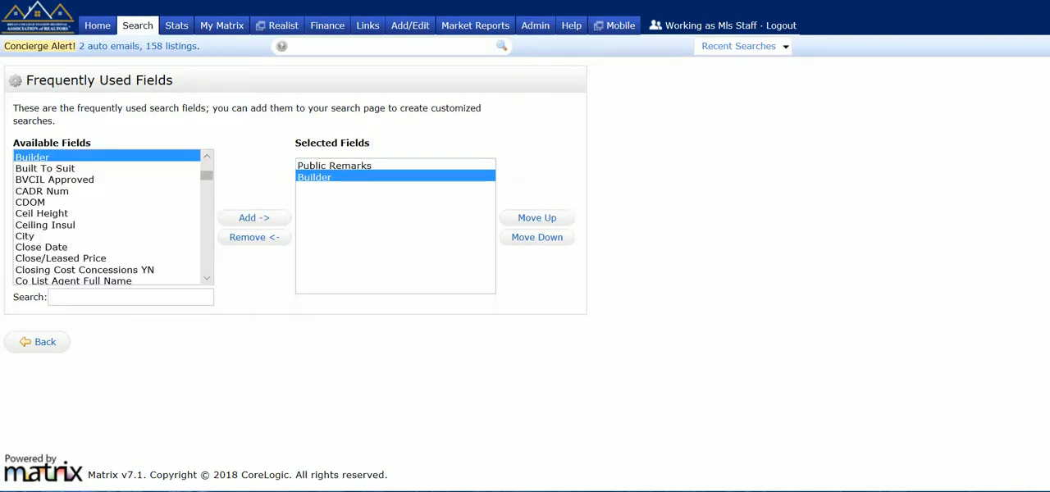
{"action": "left_click", "coordinate": [44, 343]}
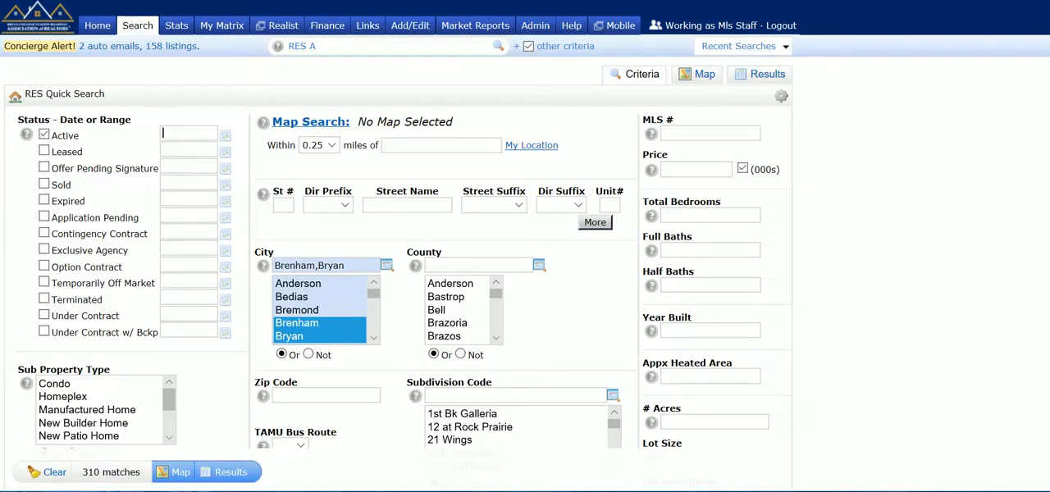
- Enter *trees* with wildcards on both sides as the Public Remarks criterion
{"action": "scroll", "coordinate": [1045, 348], "scroll_direction": "down", "scroll_amount": 5}
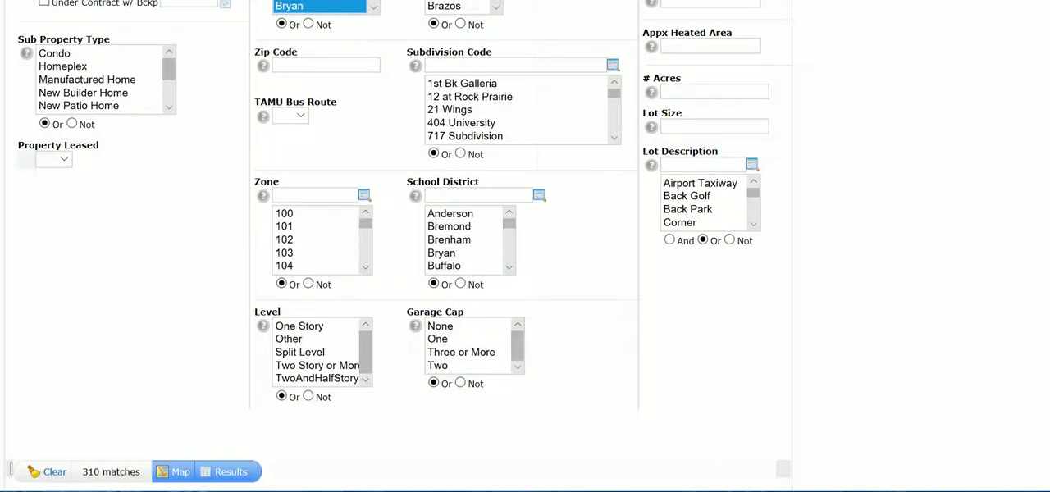
{"action": "scroll", "coordinate": [1046, 347], "scroll_direction": "down", "scroll_amount": 1}
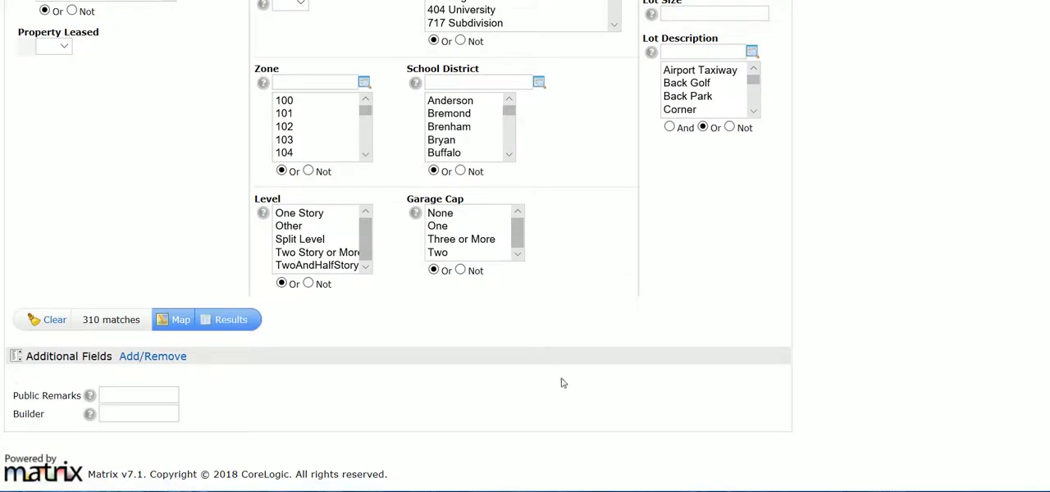
{"action": "left_click", "coordinate": [137, 395]}
{"action": "type", "text": "trees"}
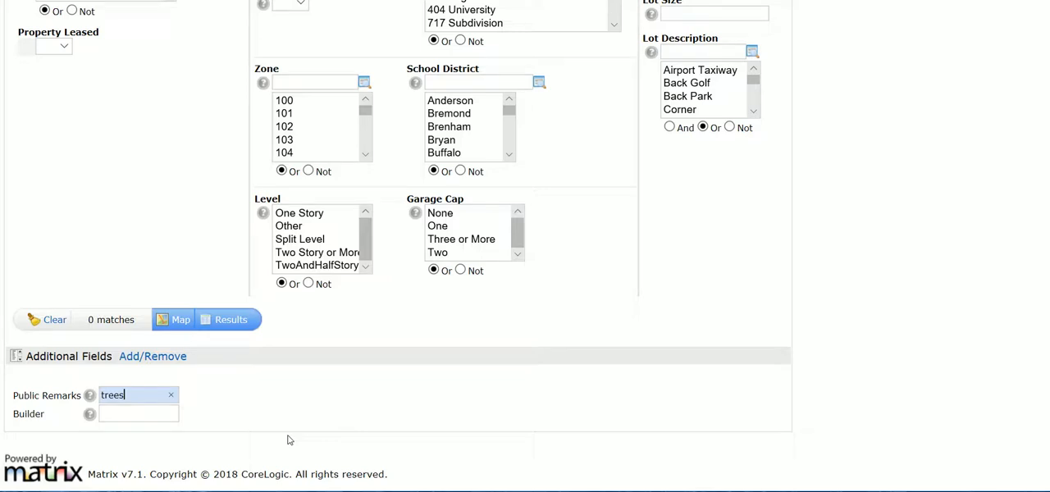
{"action": "type", "text": "*"}
{"action": "key", "text": "Home"}
{"action": "type", "text": "*"}
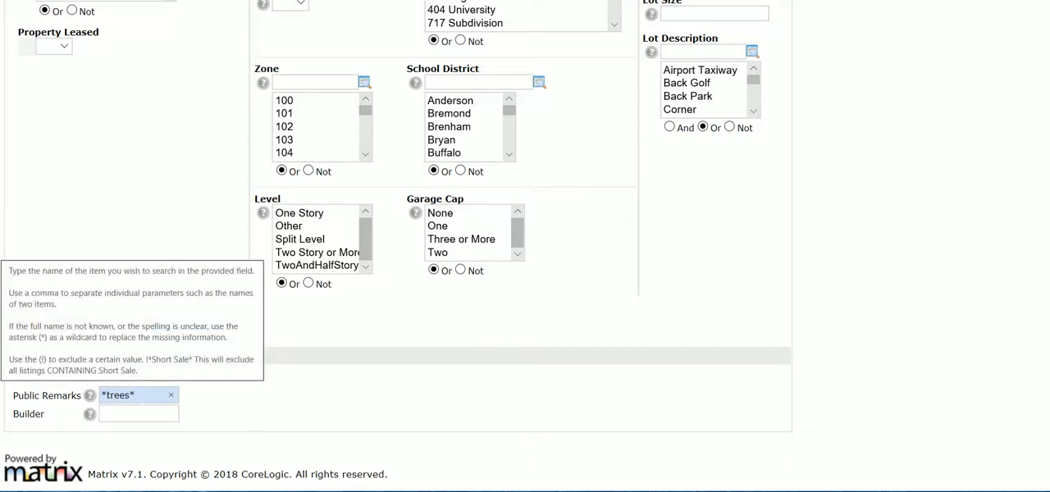
- Clear the Public Remarks criterion
{"action": "double_click", "coordinate": [107, 395]}
{"action": "key", "text": "BackSpace"}
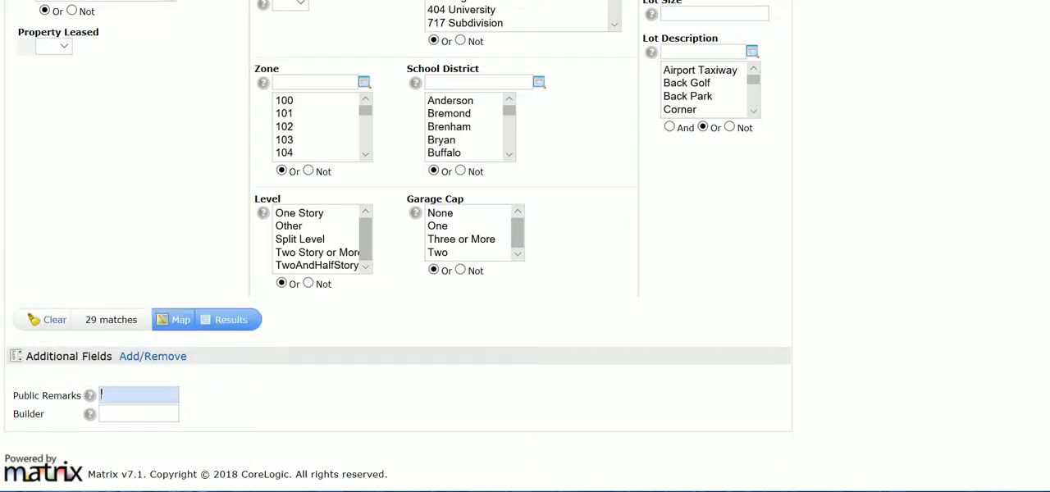
{"action": "left_click", "coordinate": [107, 414]}
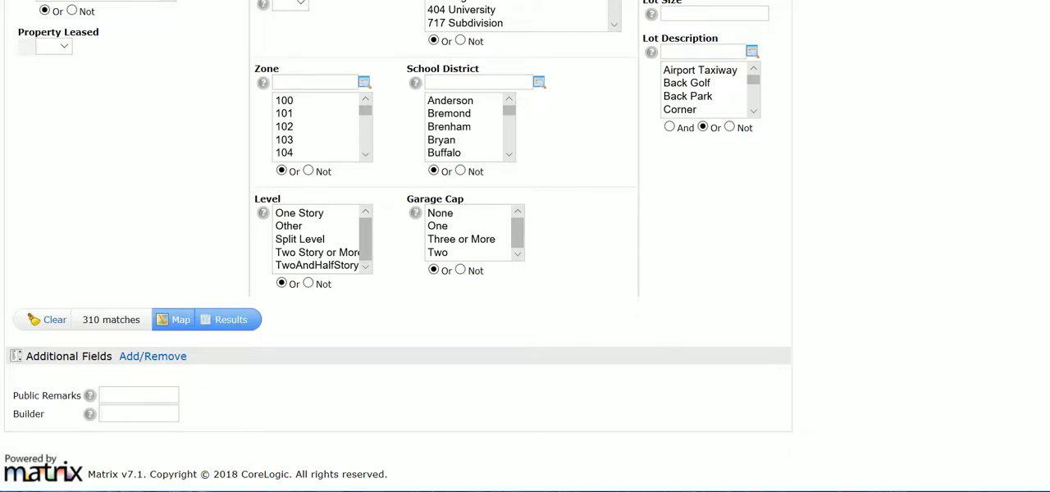
- Try the wildcard street name *green* and clear it
{"action": "scroll", "coordinate": [1033, 107], "scroll_direction": "up", "scroll_amount": 5}
{"action": "scroll", "coordinate": [1033, 107], "scroll_direction": "up", "scroll_amount": 1}
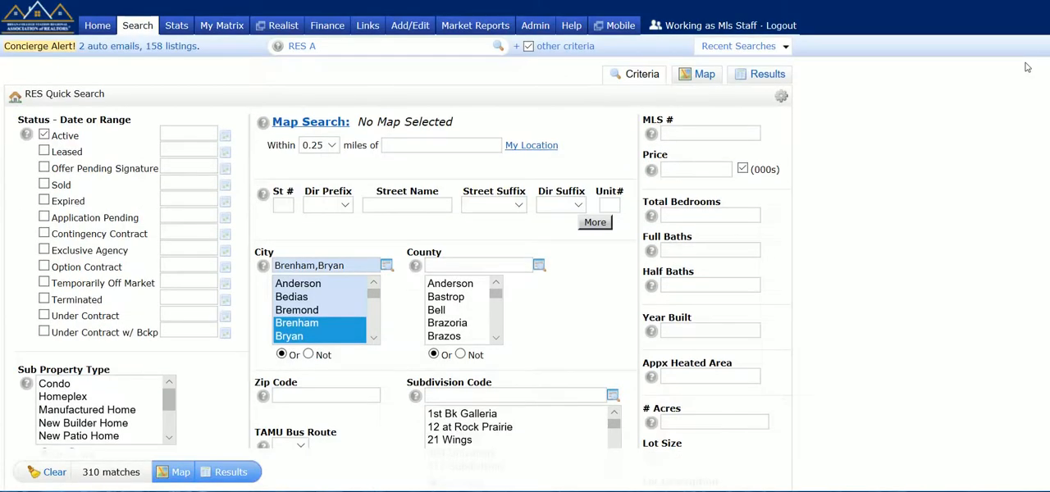
{"action": "left_click", "coordinate": [366, 205]}
{"action": "type", "text": "*green*"}
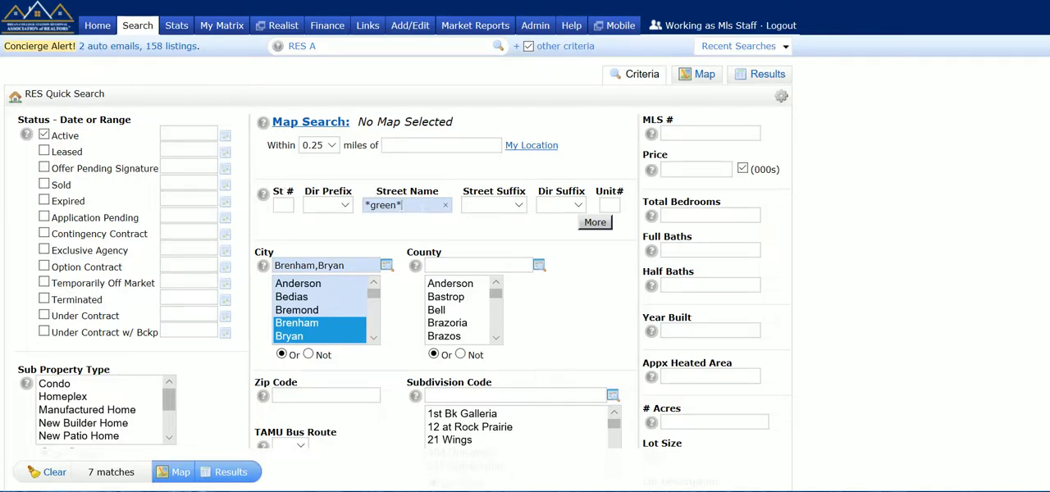
{"action": "left_click_drag", "start_coordinate": [407, 206], "coordinate": [343, 208]}
{"action": "key", "text": "BackSpace"}
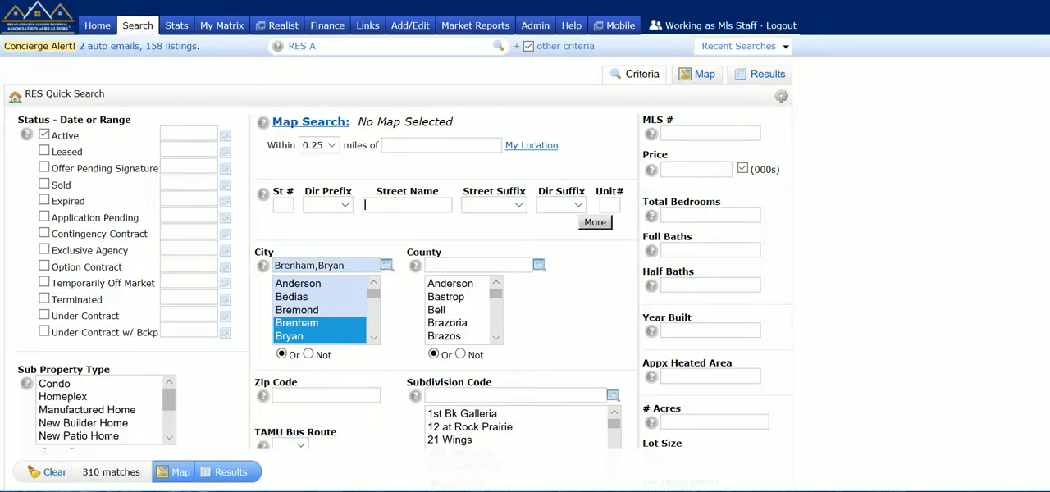
- Enter cr 150 as the first street name, leaving the street suffix blank
{"action": "left_click", "coordinate": [503, 210]}
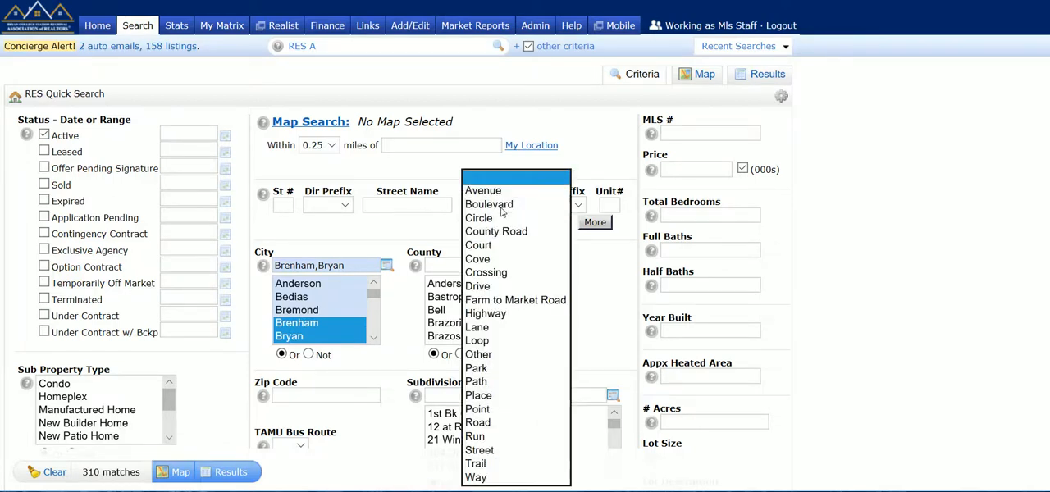
{"action": "left_click", "coordinate": [592, 271]}
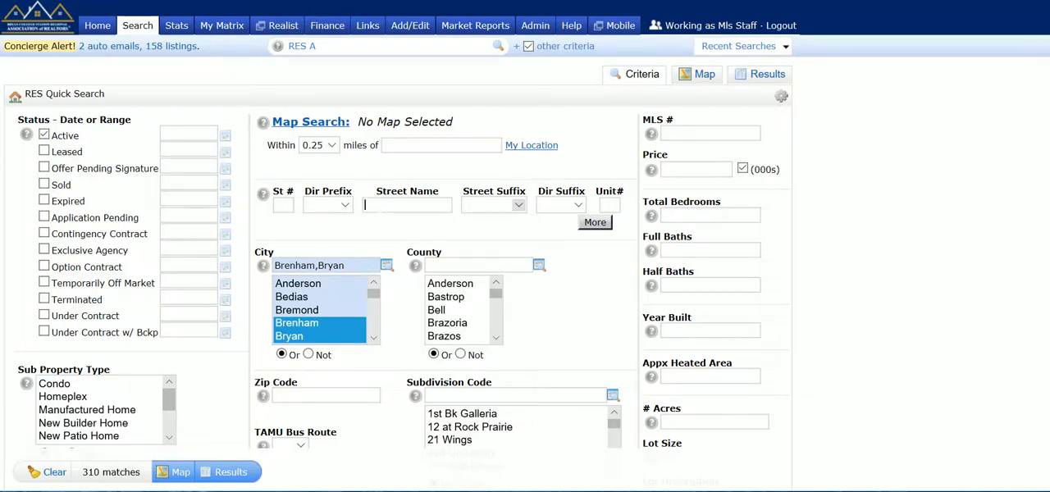
{"action": "type", "text": "cr"}
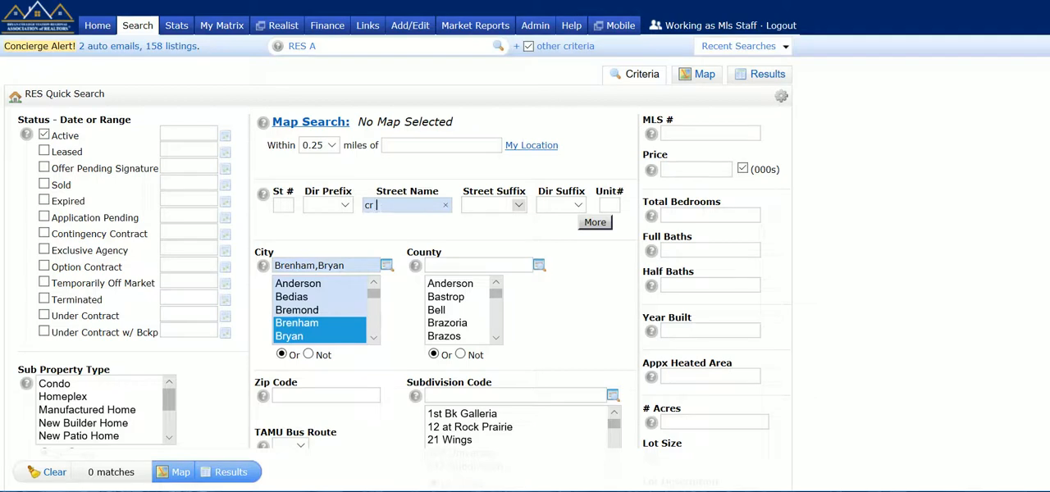
{"action": "type", "text": " 150"}
- Add a second address row with the street name county road 150
{"action": "left_click", "coordinate": [593, 224]}
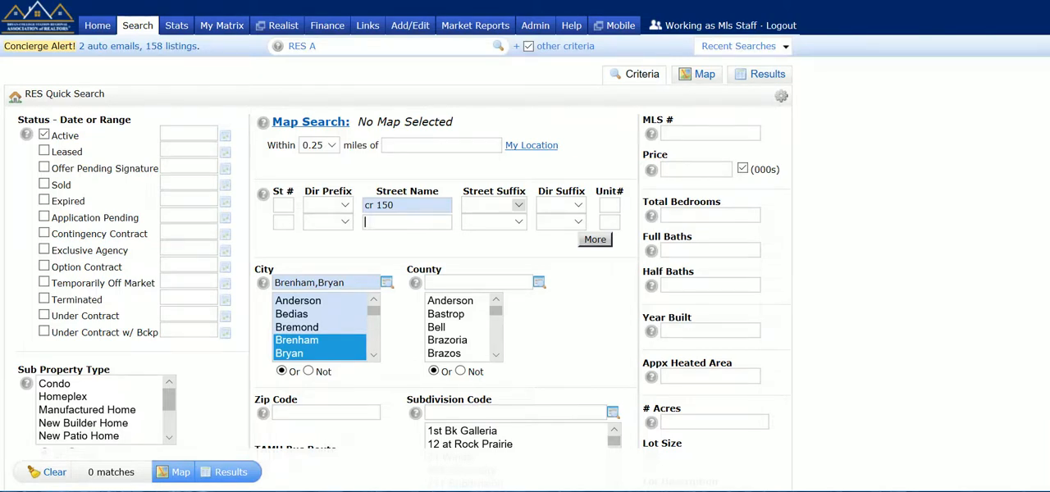
{"action": "type", "text": "county"}
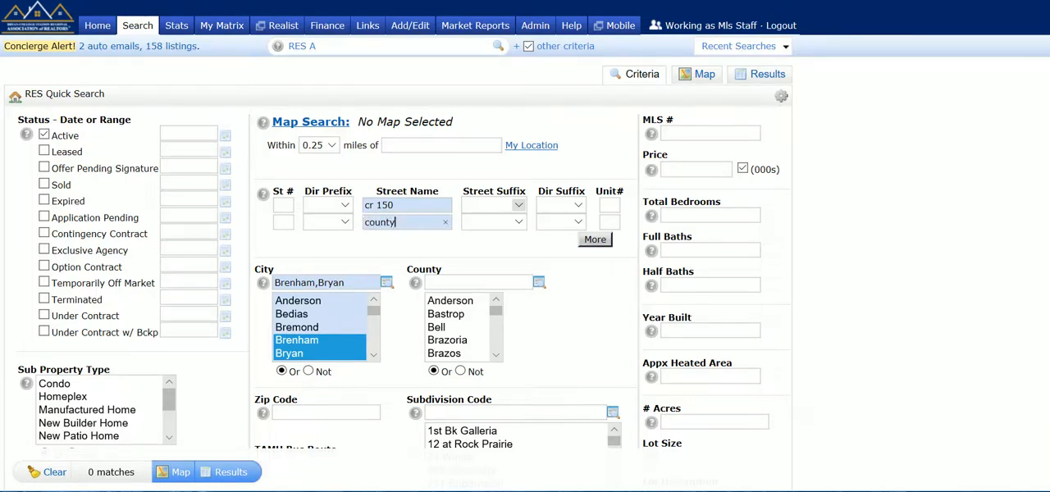
{"action": "type", "text": " road 150"}
- Add a third address row with the street name county rd 150
{"action": "left_click", "coordinate": [597, 239]}
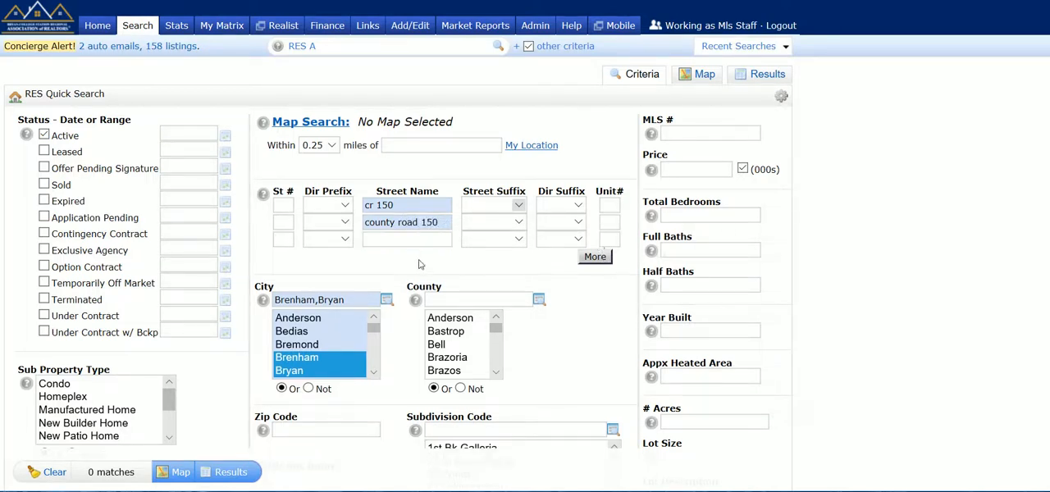
{"action": "left_click", "coordinate": [406, 238]}
{"action": "type", "text": "coun"}
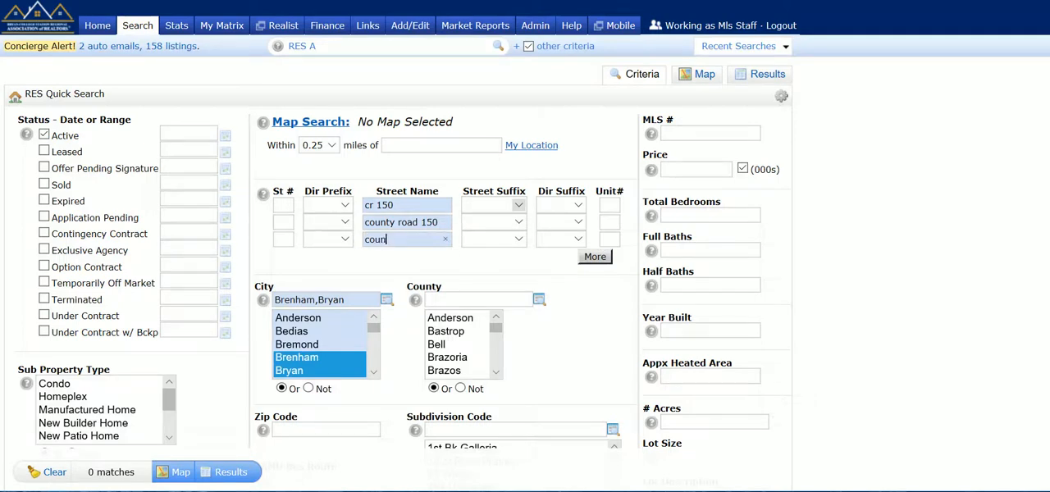
{"action": "type", "text": "ty rd 150"}
- Clear the street name in the third address row
{"action": "key", "text": "shift+Left"}
{"action": "key", "text": "shift+Left"}
{"action": "key", "text": "shift+Left"}
{"action": "key", "text": "shift+Left"}
{"action": "key", "text": "shift+Left"}
{"action": "key", "text": "shift+Home"}
{"action": "key", "text": "BackSpace"}
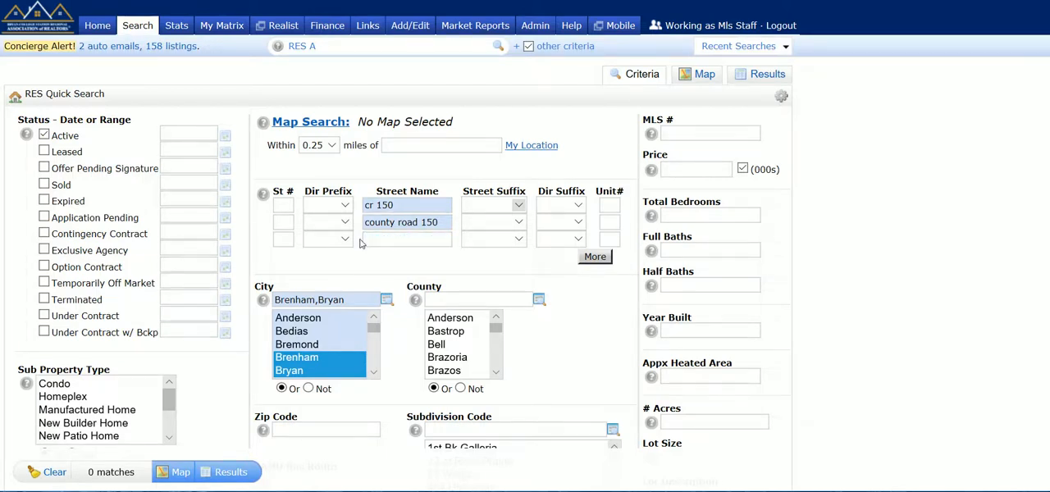
- Clear the two remaining street names and limit the city selection to Bryan only
{"action": "triple_click", "coordinate": [402, 222]}
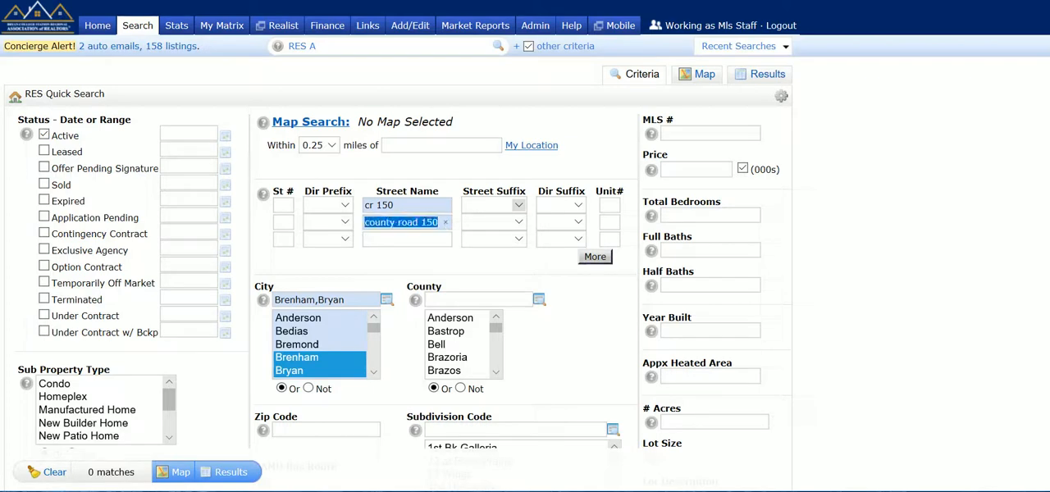
{"action": "key", "text": "BackSpace"}
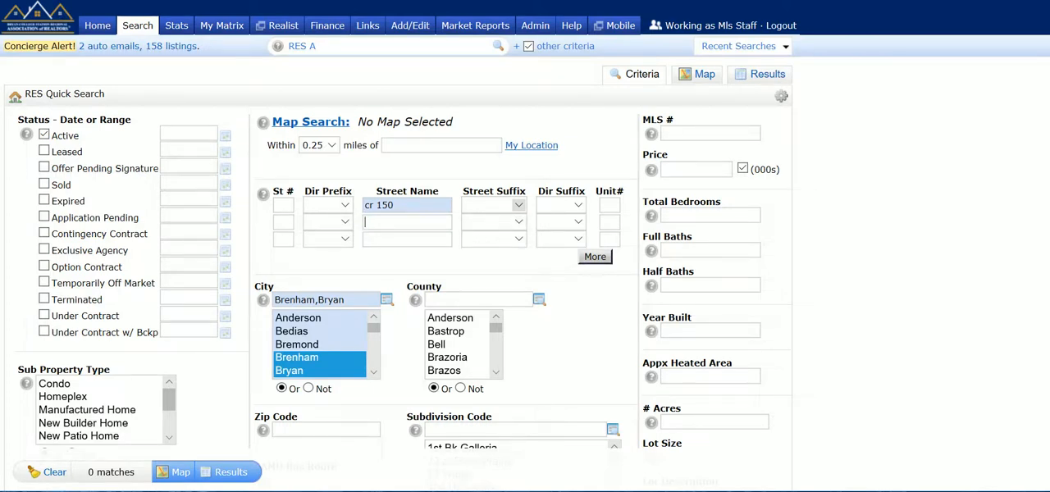
{"action": "left_click_drag", "start_coordinate": [395, 205], "coordinate": [346, 206]}
{"action": "key", "text": "BackSpace"}
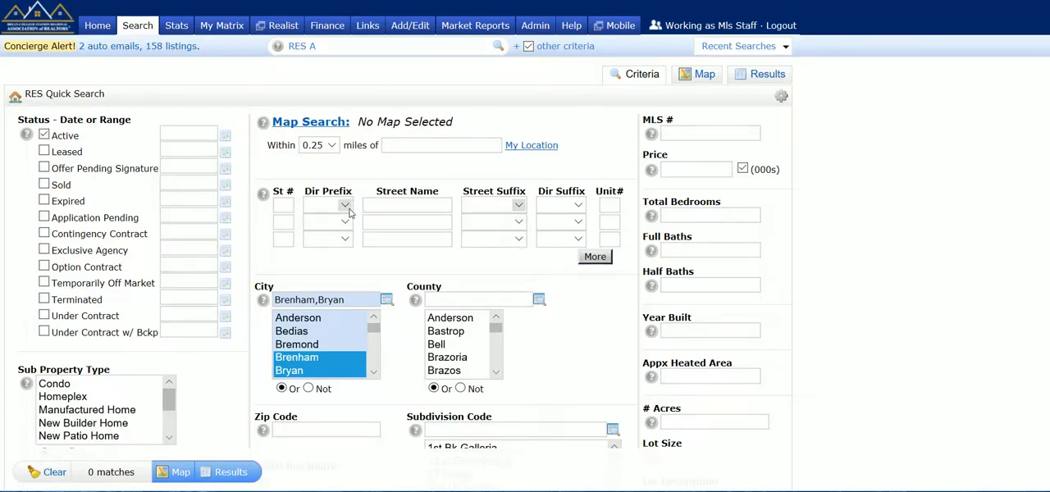
{"action": "left_click", "coordinate": [320, 373]}
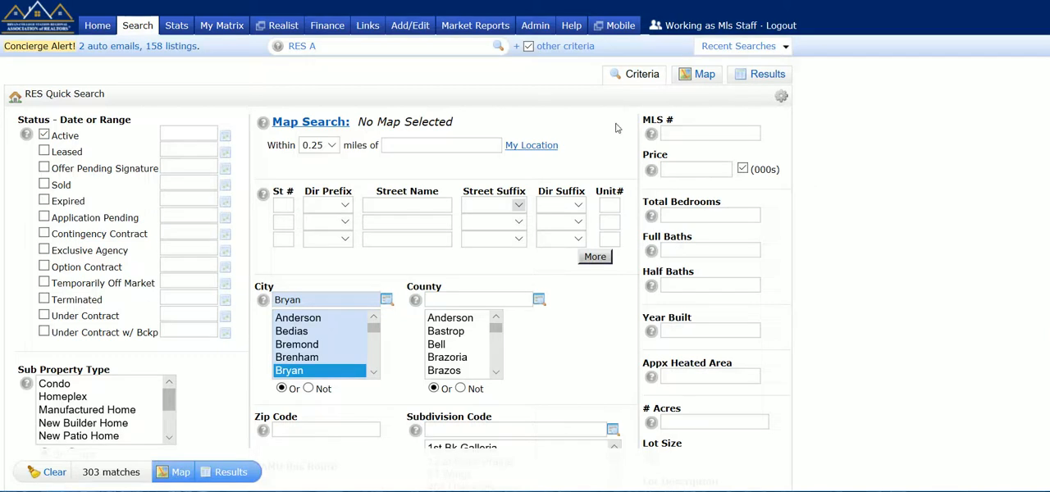
- Show the active Bryan listings on the map, previewing the Satellite imagery before returning to the standard Map view
{"action": "left_click", "coordinate": [701, 81]}
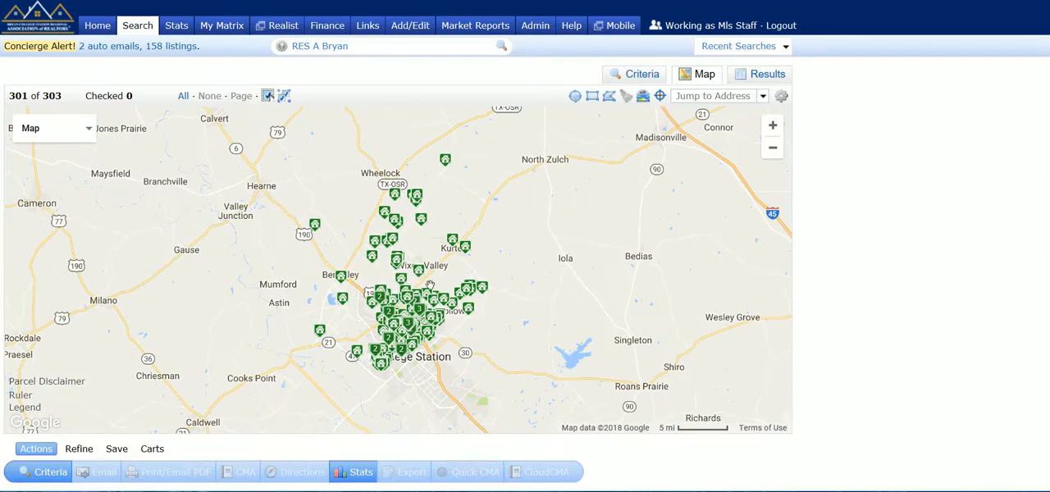
{"action": "left_click", "coordinate": [772, 126]}
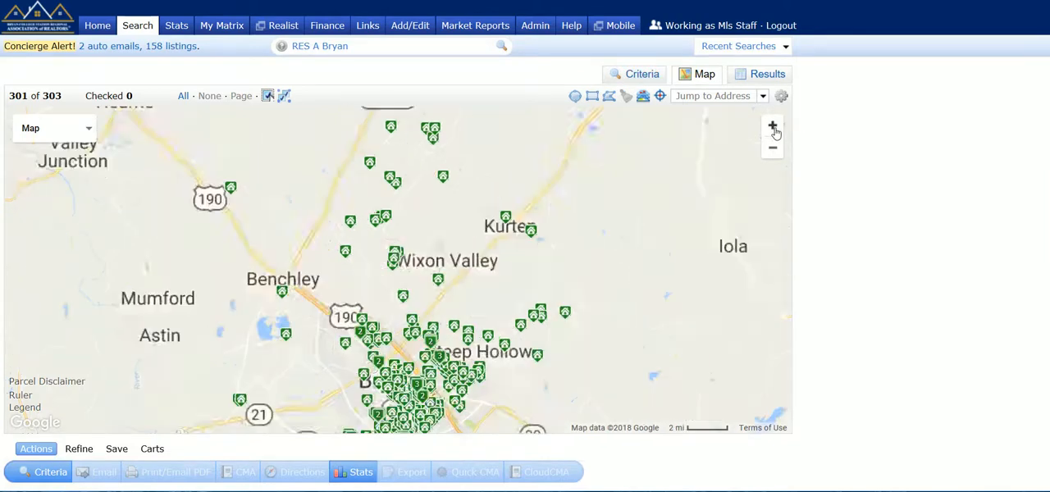
{"action": "left_click_drag", "start_coordinate": [515, 309], "coordinate": [532, 212]}
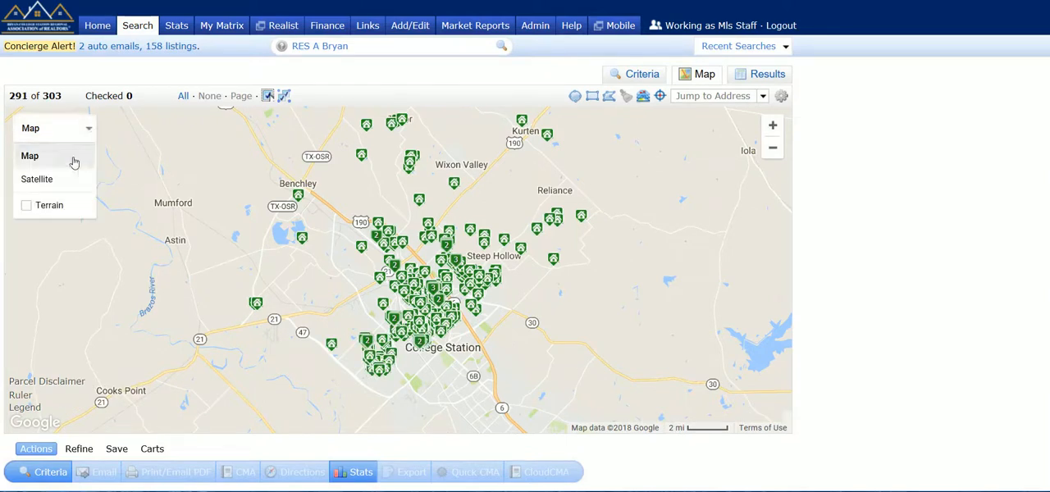
{"action": "left_click", "coordinate": [48, 180]}
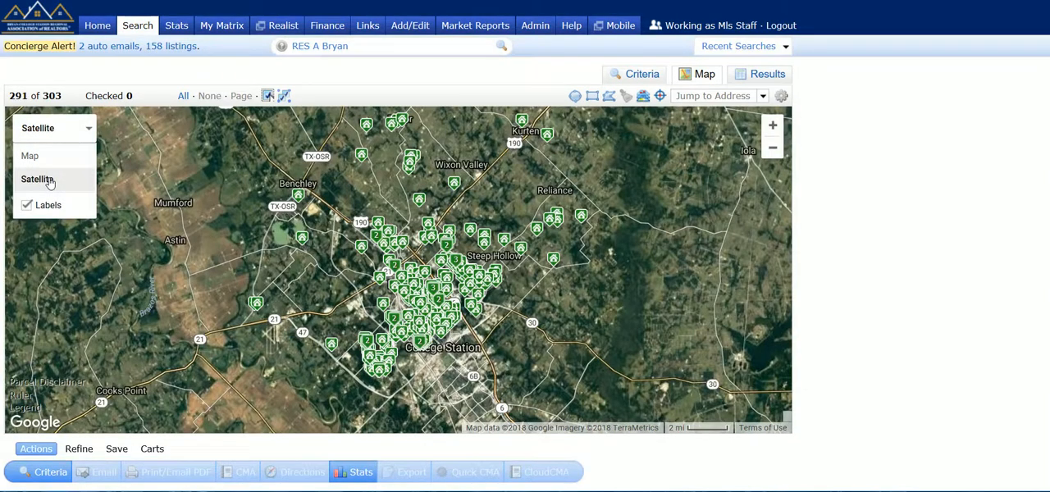
{"action": "left_click", "coordinate": [59, 159]}
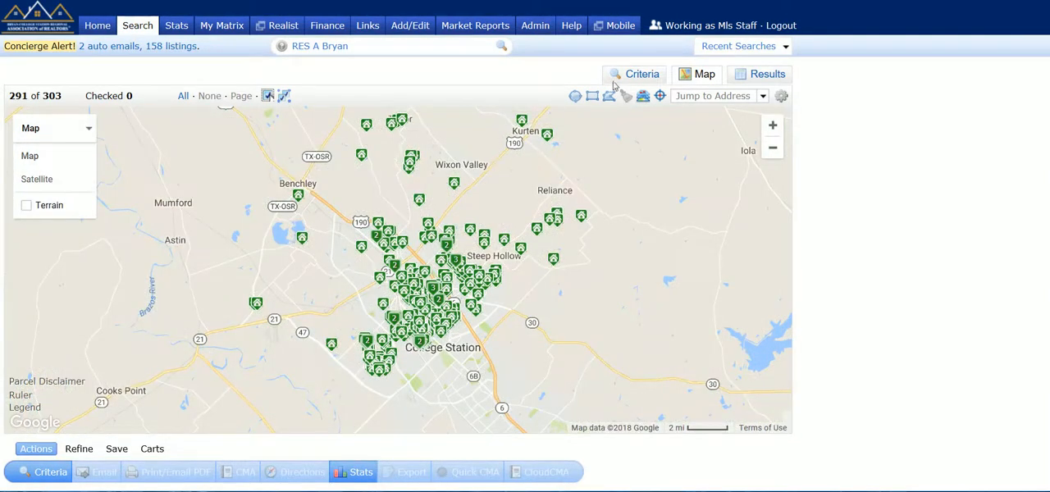
- Draw a radius search area of about 5 miles centred just west of Bryan
{"action": "left_click", "coordinate": [773, 128]}
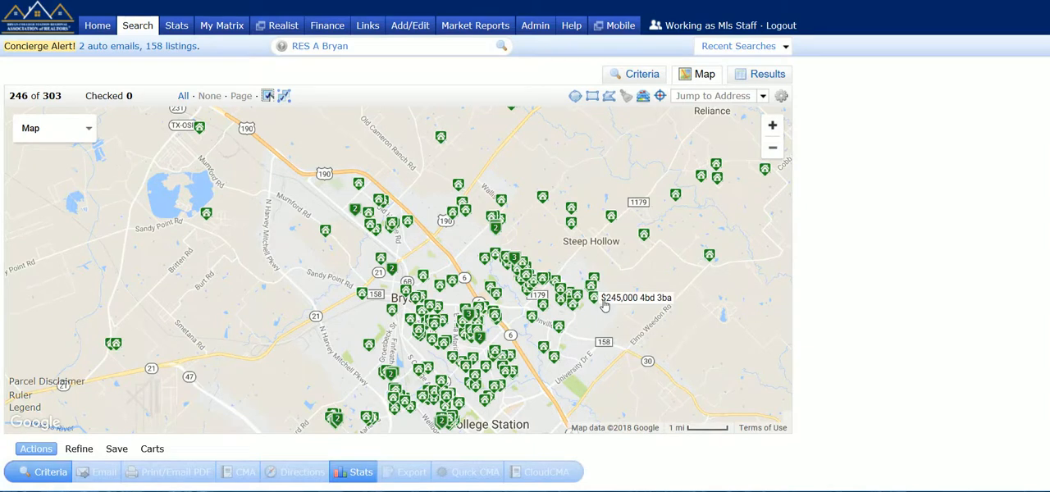
{"action": "left_click_drag", "start_coordinate": [626, 287], "coordinate": [570, 265]}
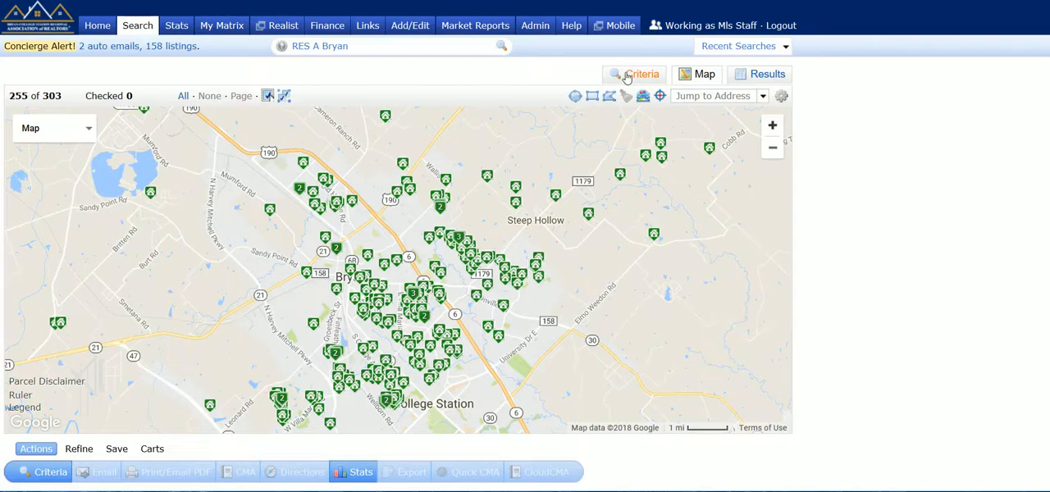
{"action": "left_click", "coordinate": [577, 98]}
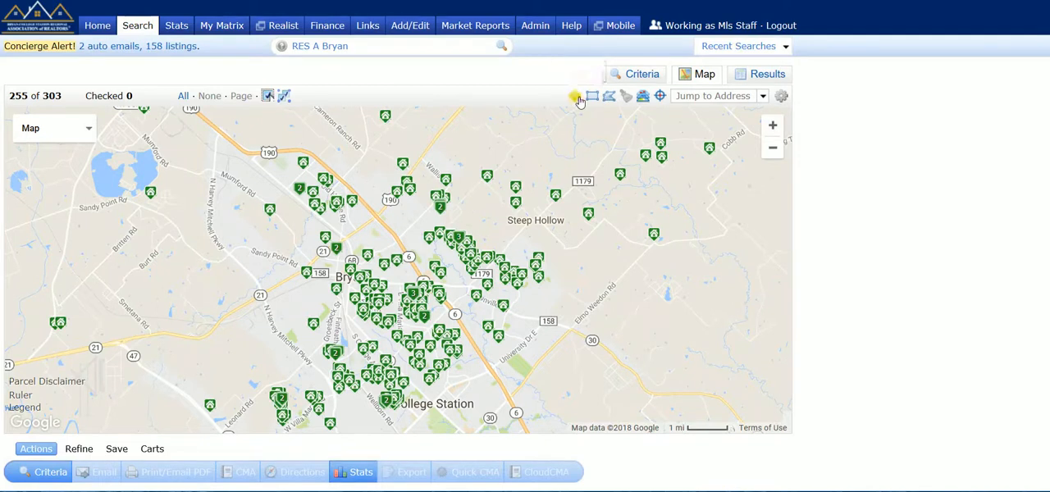
{"action": "left_click", "coordinate": [322, 291]}
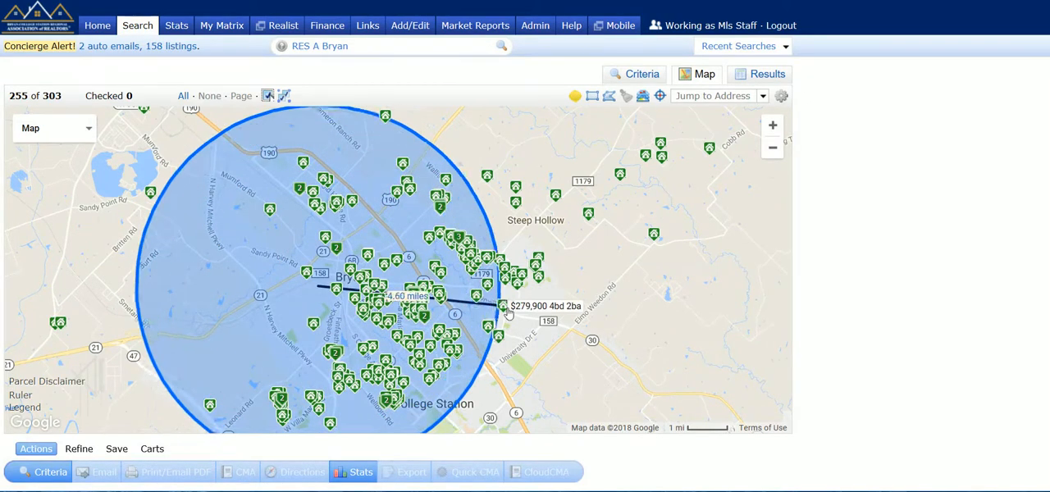
{"action": "left_click", "coordinate": [518, 316]}
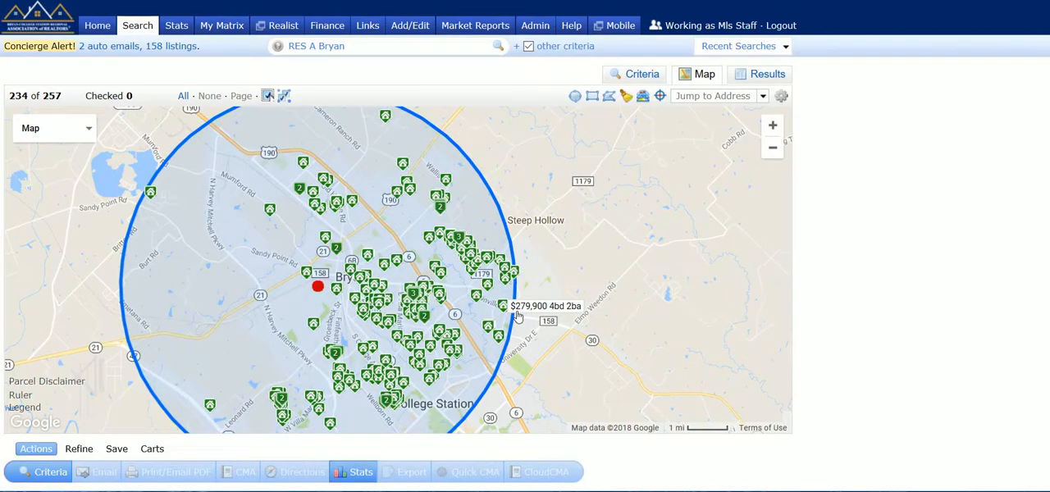
- Add a small rectangular search area east of the circle, just north of road 158
{"action": "left_click", "coordinate": [594, 98]}
{"action": "left_click_drag", "start_coordinate": [548, 277], "coordinate": [599, 320]}
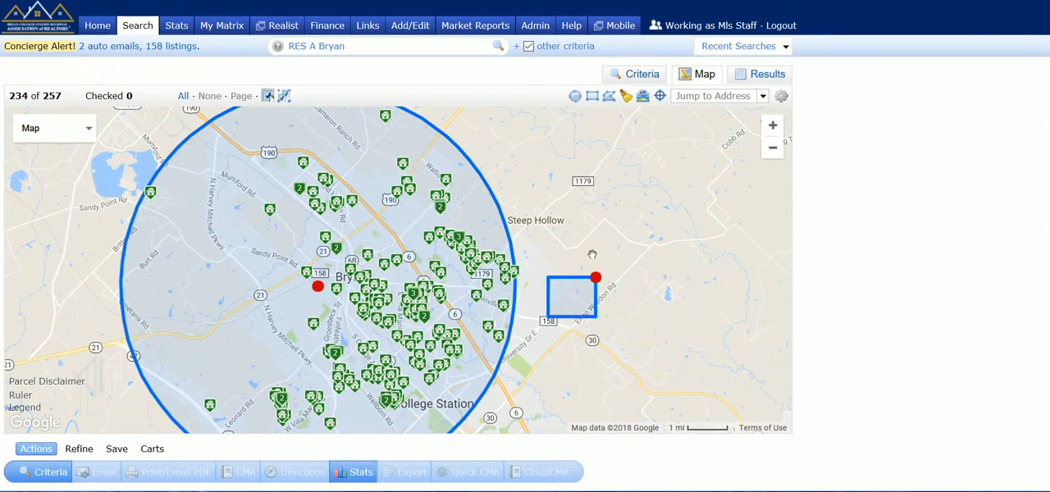
{"action": "left_click", "coordinate": [772, 149]}
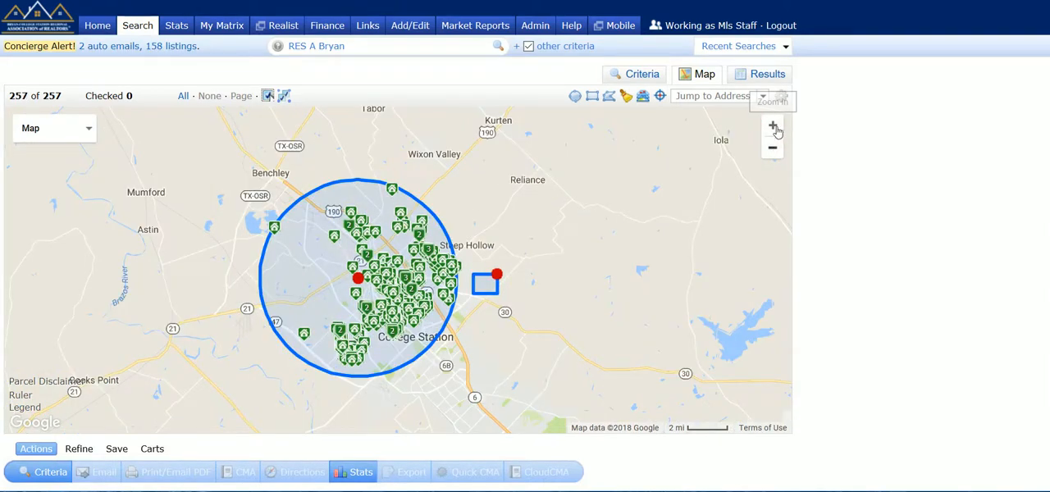
{"action": "left_click", "coordinate": [771, 126]}
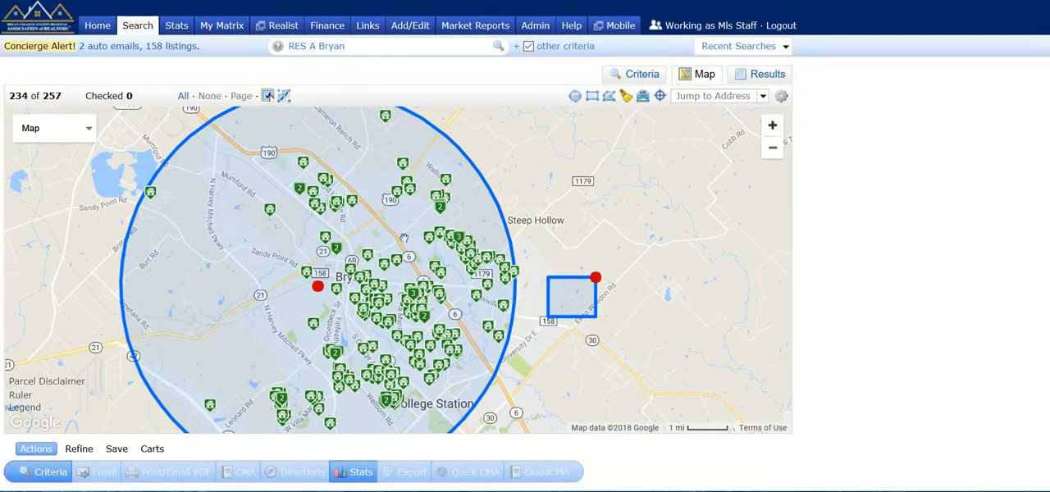
- Draw an irregular shape running from northwest of Bryan through College Station and back
{"action": "mouse_move", "coordinate": [447, 301]}
{"action": "mouse_move", "coordinate": [187, 132]}
{"action": "left_mouse_down"}
{"action": "mouse_move", "coordinate": [326, 261]}
{"action": "mouse_move", "coordinate": [415, 383]}
{"action": "mouse_move", "coordinate": [466, 385]}
{"action": "mouse_move", "coordinate": [551, 220]}
{"action": "mouse_move", "coordinate": [480, 129]}
{"action": "mouse_move", "coordinate": [465, 124]}
{"action": "left_mouse_up"}
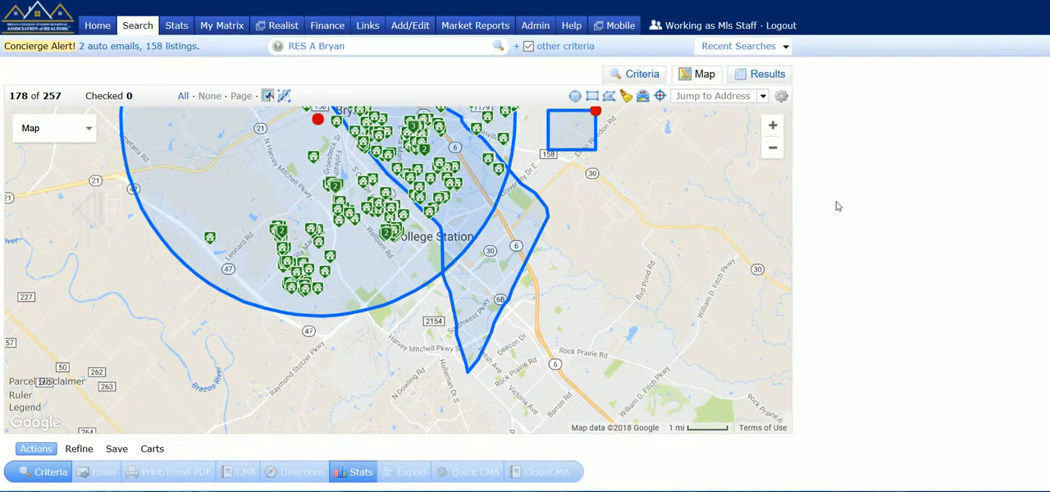
- Exclude the irregular shape from the map search and clear all drawn shapes
{"action": "left_click", "coordinate": [772, 148]}
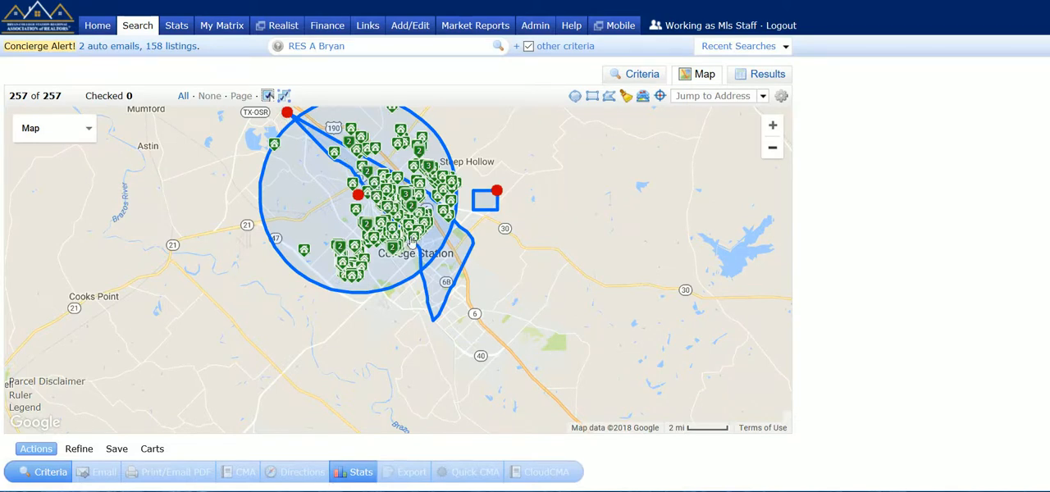
{"action": "left_click", "coordinate": [290, 114]}
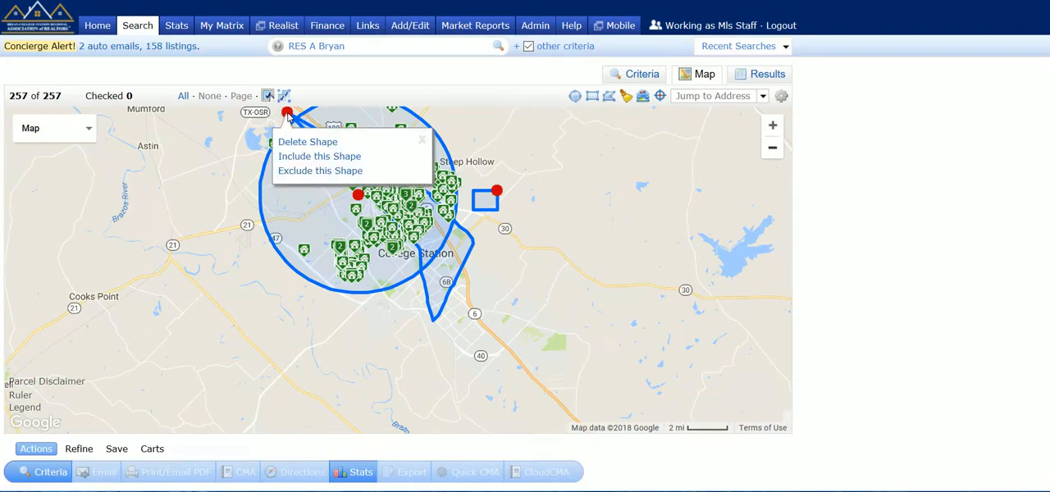
{"action": "left_click", "coordinate": [293, 172]}
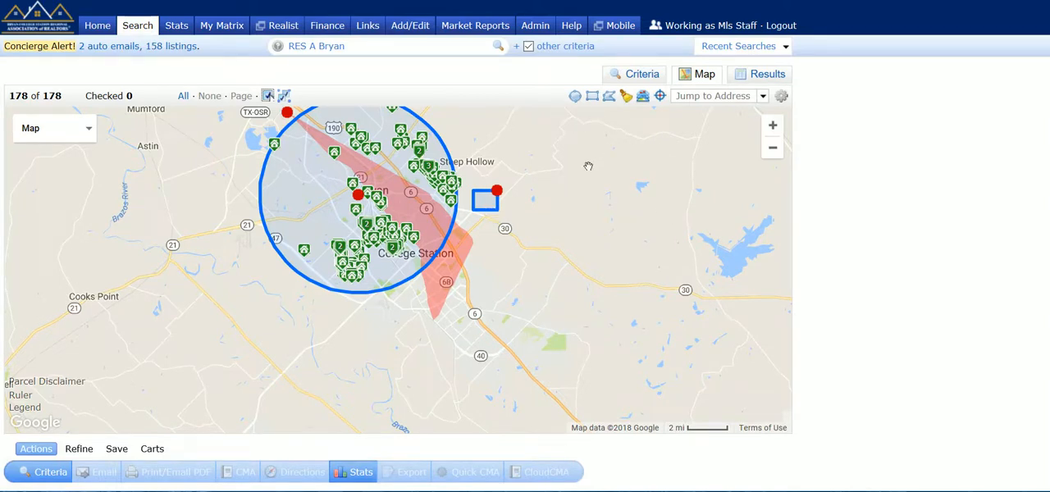
{"action": "left_click", "coordinate": [626, 98]}
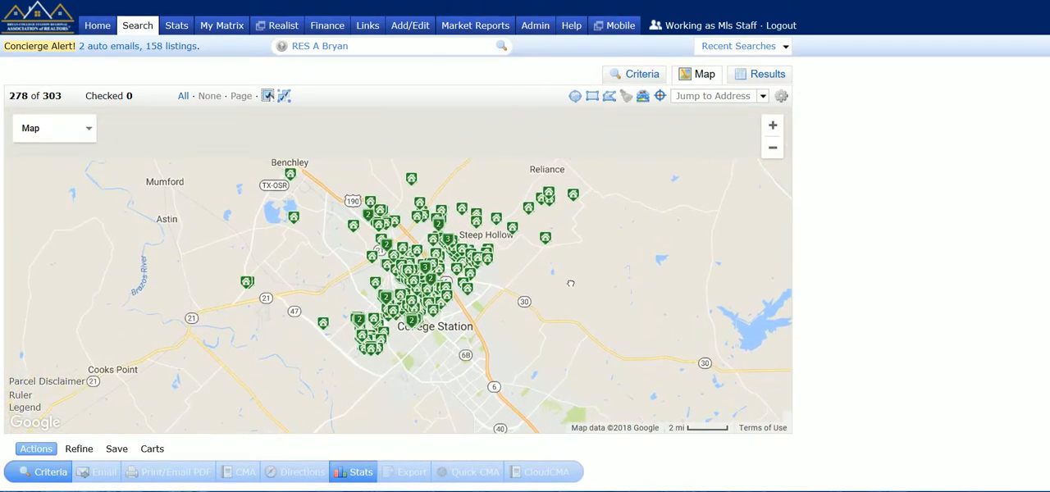
- Preview the Zip boundaries on the map of central Bryan and hide them again
{"action": "left_click", "coordinate": [772, 125]}
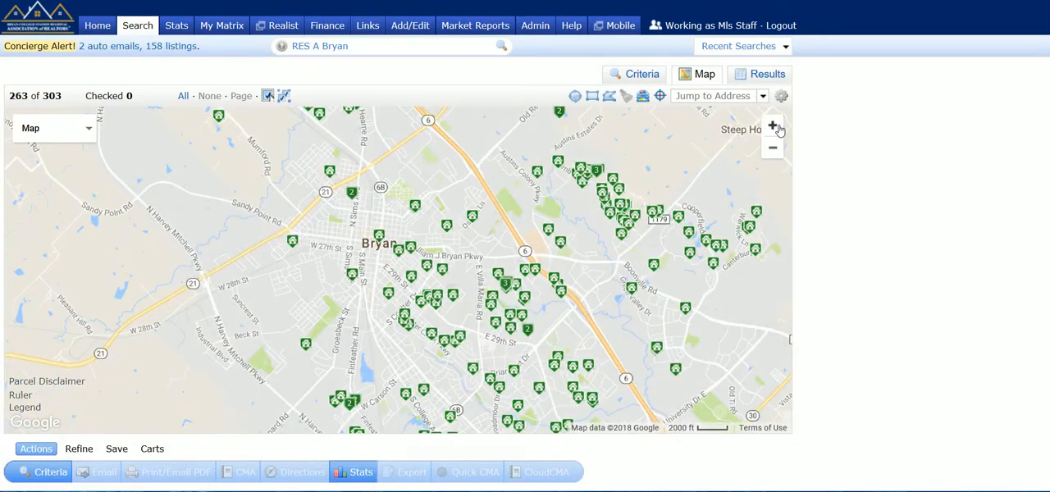
{"action": "left_click", "coordinate": [774, 127]}
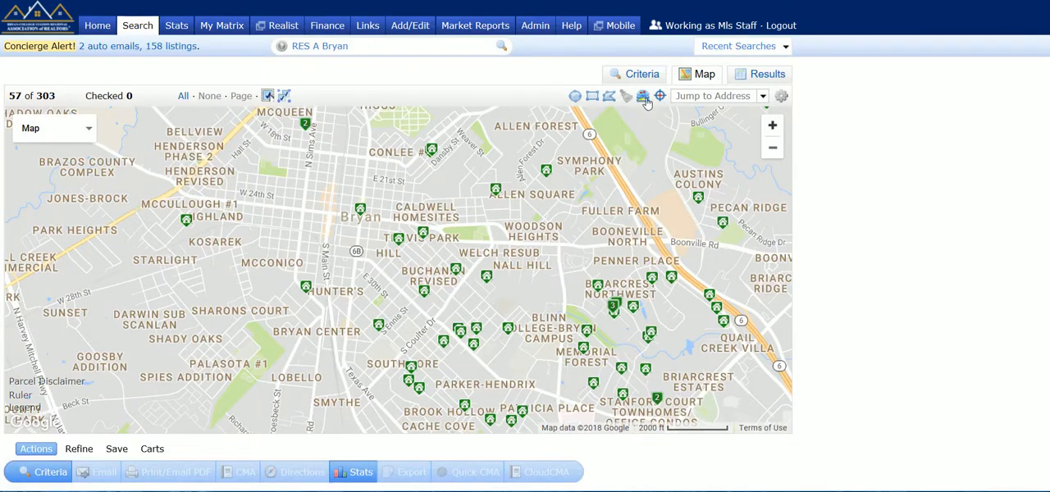
{"action": "left_click", "coordinate": [644, 97]}
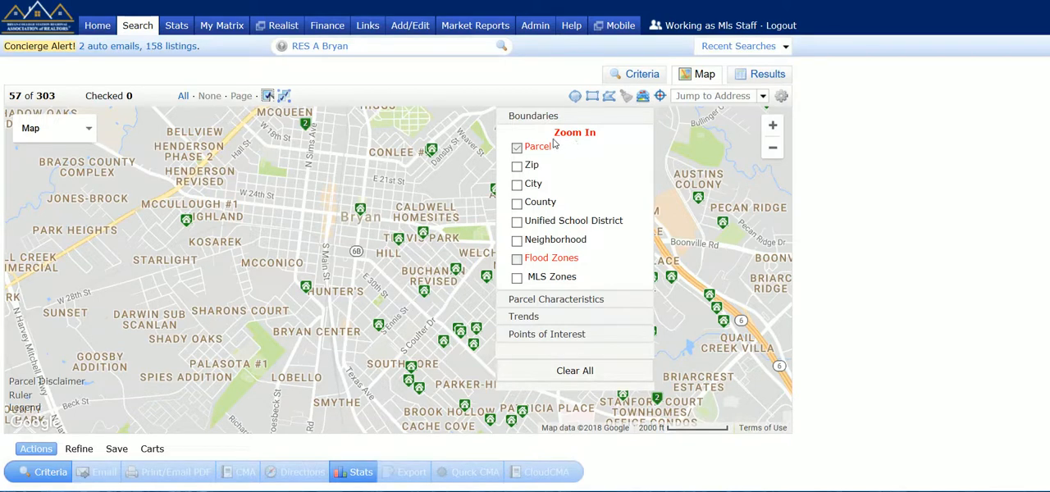
{"action": "left_click", "coordinate": [517, 167]}
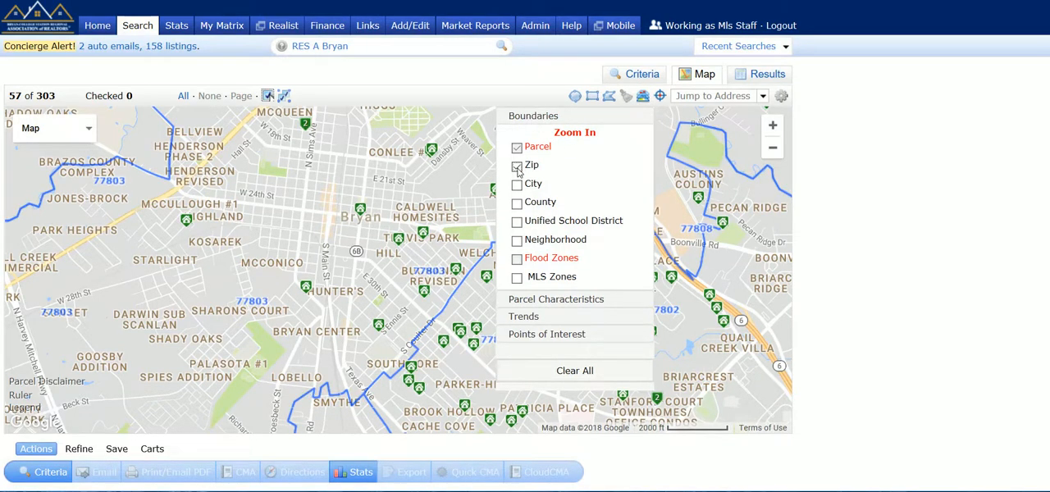
{"action": "left_click", "coordinate": [516, 167]}
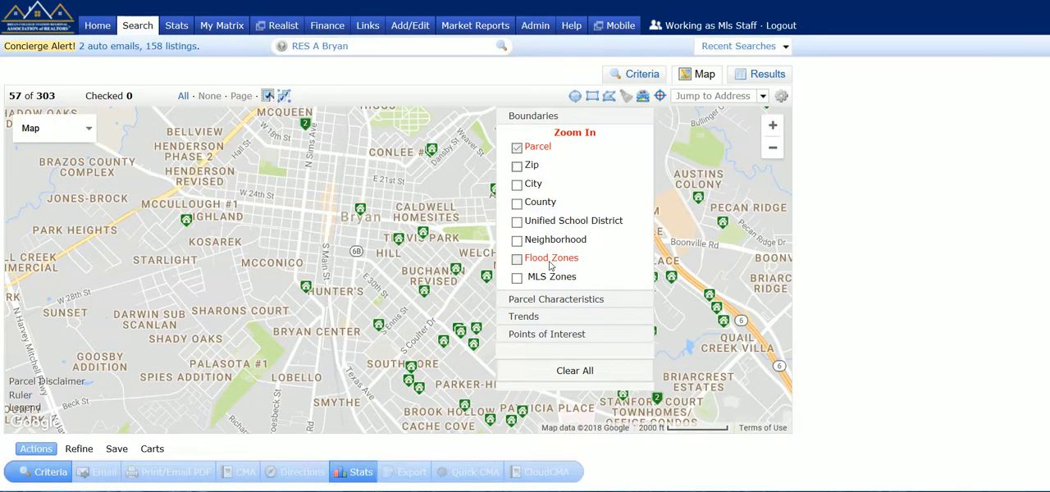
- Preview the Flood Zones layer at street level and turn it off again
{"action": "left_click", "coordinate": [772, 125]}
{"action": "left_click", "coordinate": [771, 125]}
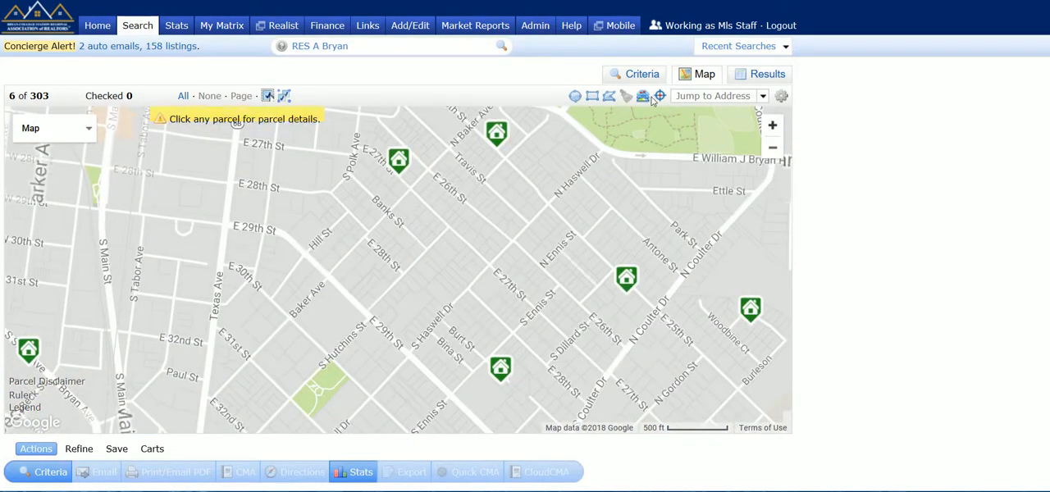
{"action": "left_click", "coordinate": [644, 96]}
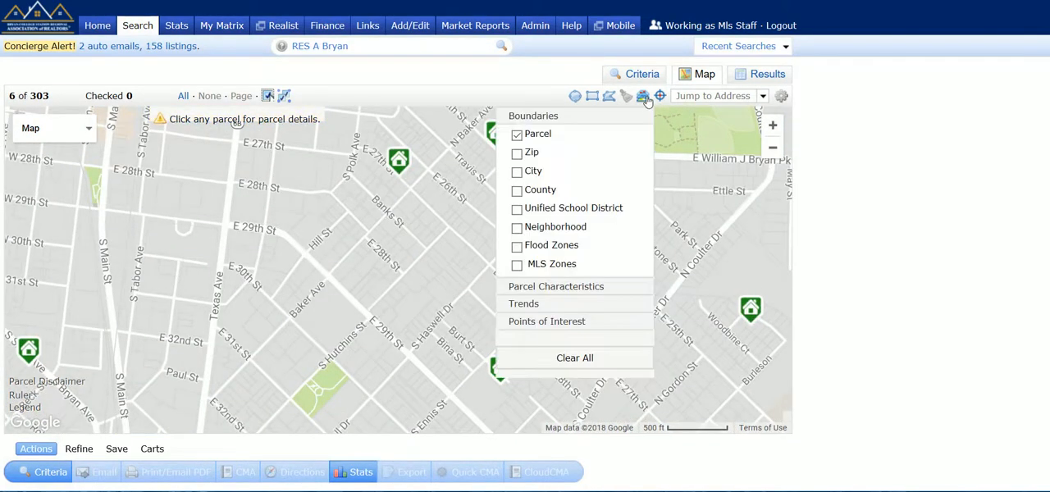
{"action": "left_click", "coordinate": [517, 246]}
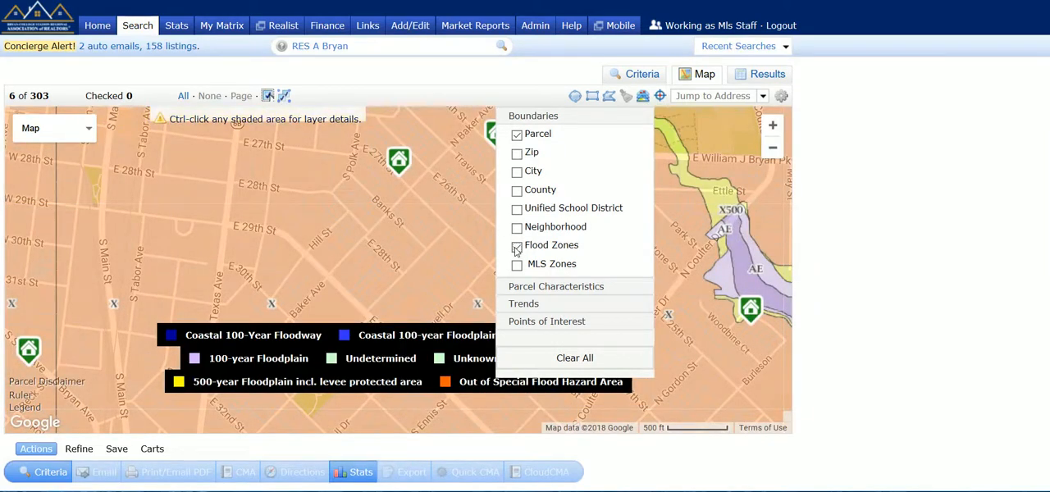
{"action": "left_click", "coordinate": [516, 246]}
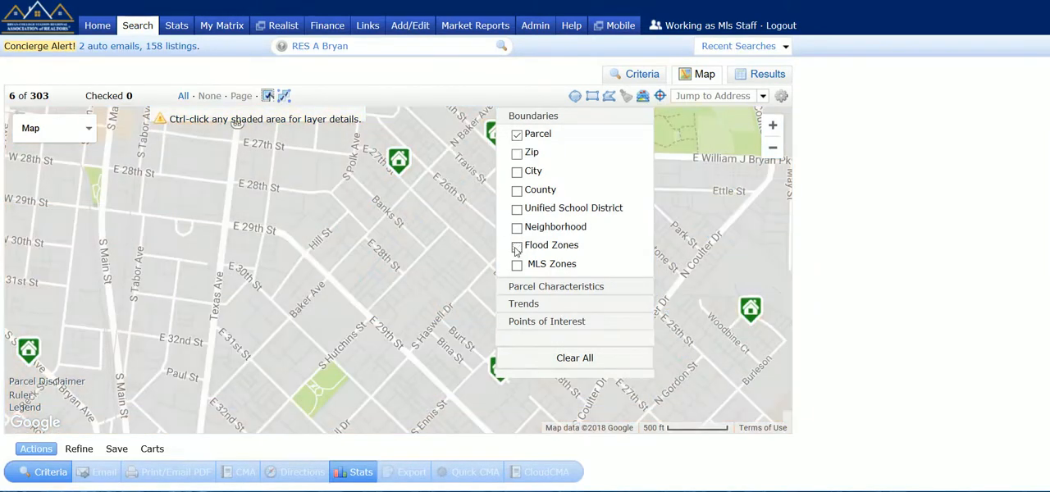
- Preview the Address and Bed/Bath parcel labels around E 28th St and S Hutchins St, and leave Lot Area labels shown
{"action": "left_click", "coordinate": [529, 287]}
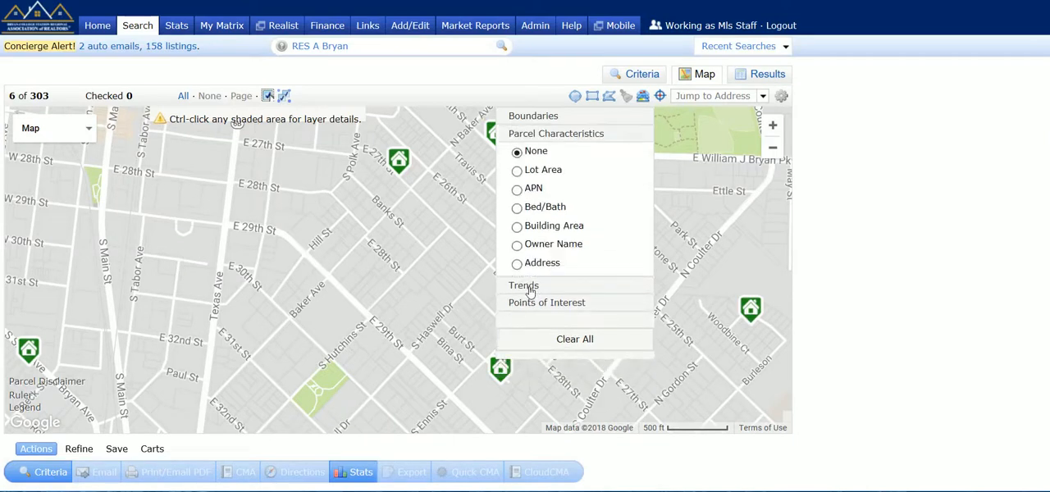
{"action": "left_click", "coordinate": [772, 126]}
{"action": "left_click", "coordinate": [772, 125]}
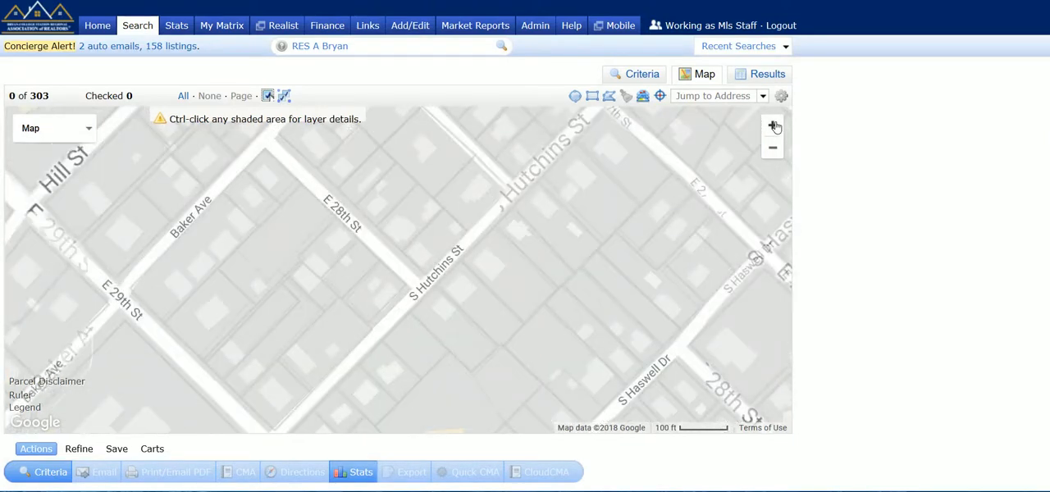
{"action": "left_click", "coordinate": [773, 125]}
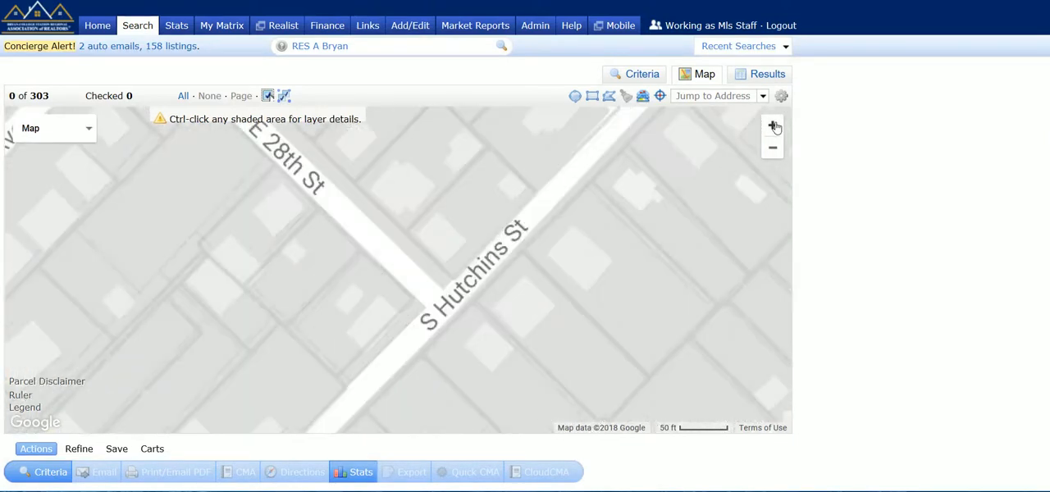
{"action": "left_click", "coordinate": [643, 97]}
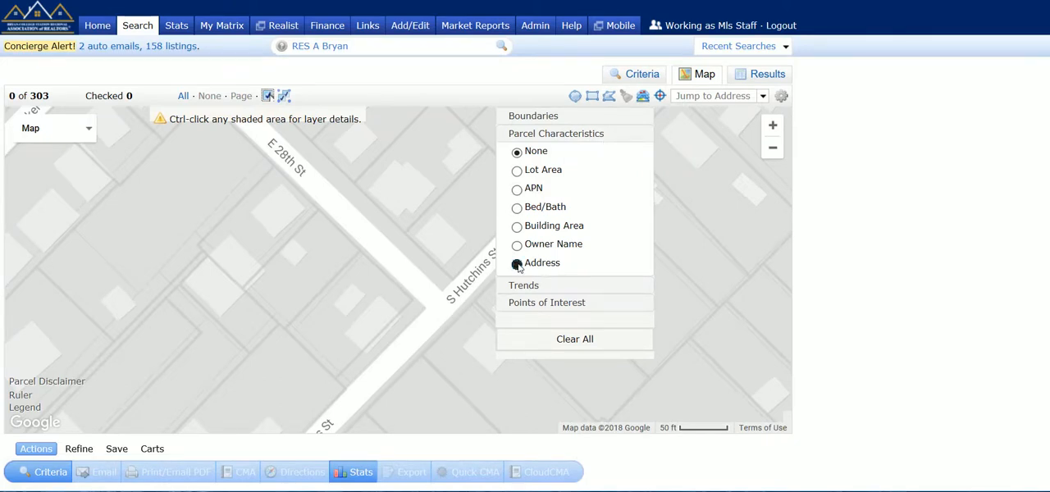
{"action": "left_click", "coordinate": [516, 263]}
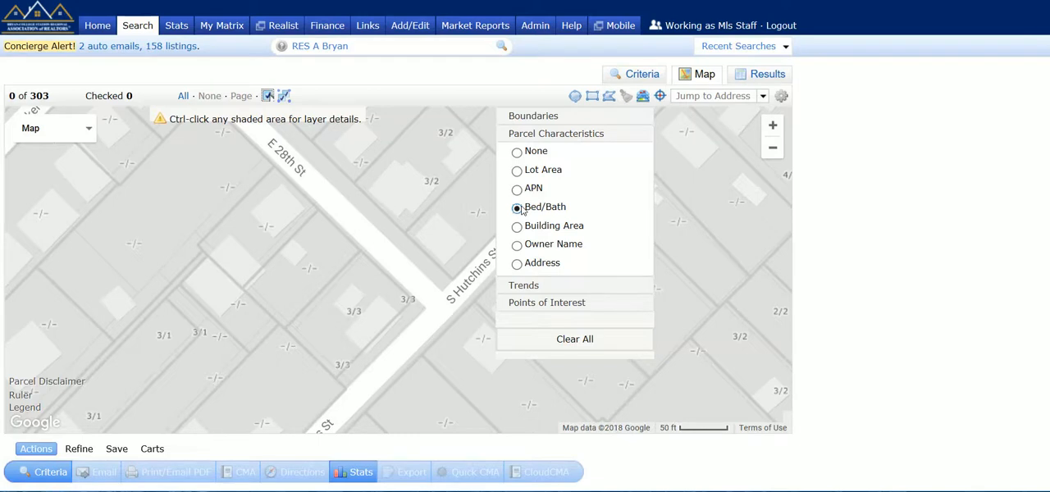
{"action": "left_click", "coordinate": [516, 171]}
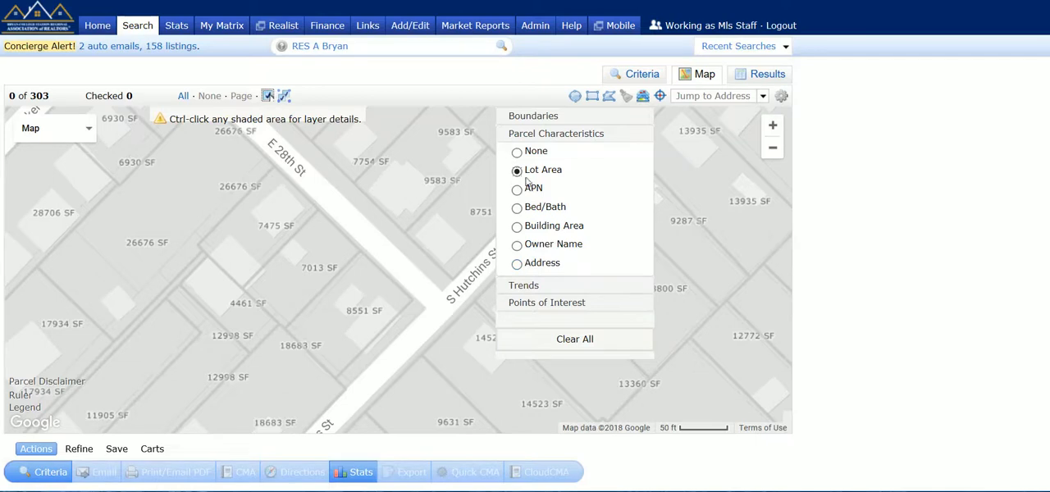
- Examine the Trends and Points of Interest layer options on the map
{"action": "left_click", "coordinate": [522, 289]}
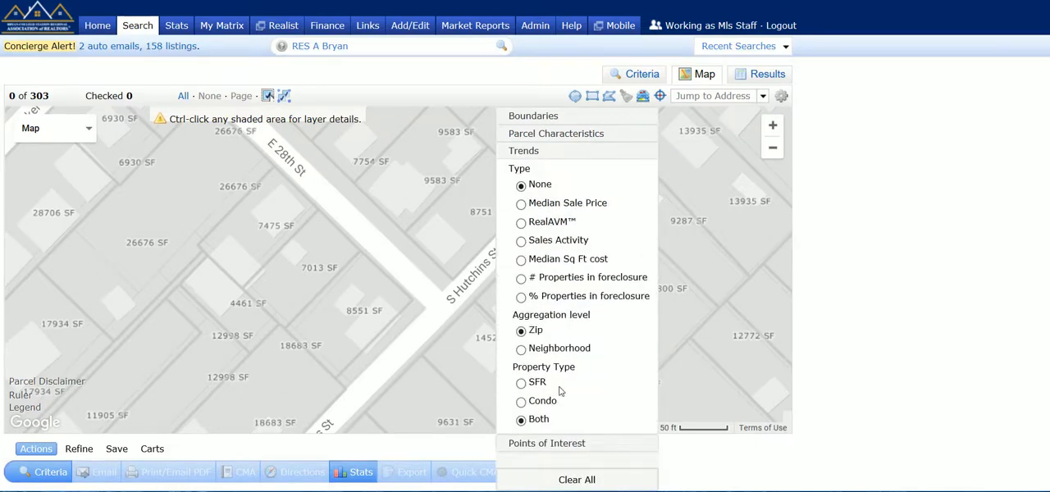
{"action": "left_click", "coordinate": [543, 444]}
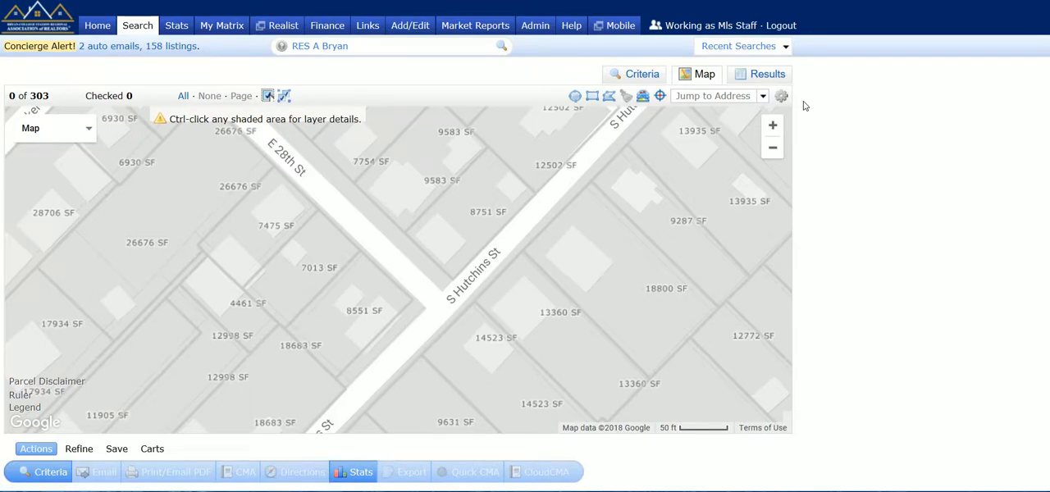
{"action": "left_click", "coordinate": [773, 148]}
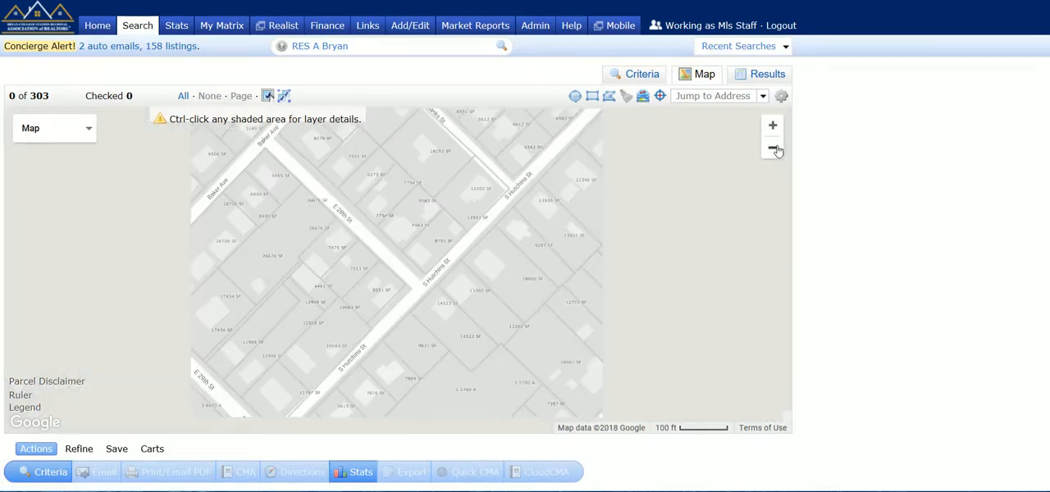
{"action": "left_click", "coordinate": [772, 147]}
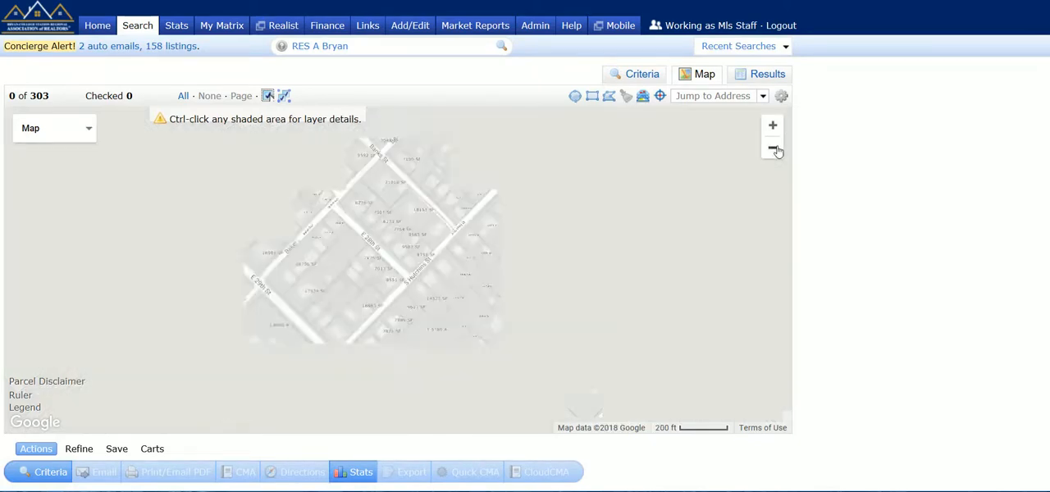
- Show the search results as a list, preview the 3-Up Comparison display, and return to Agent Single Line
{"action": "left_click", "coordinate": [768, 75]}
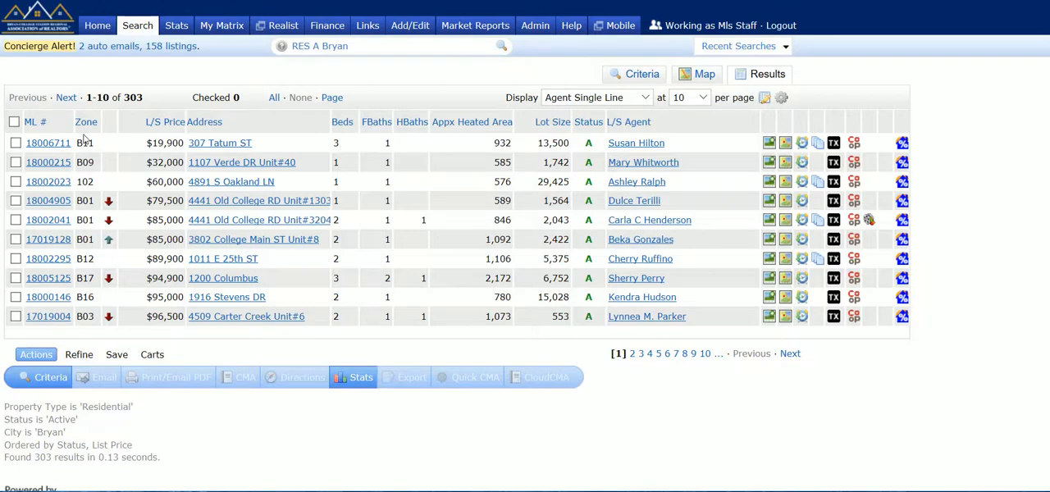
{"action": "left_click", "coordinate": [572, 100]}
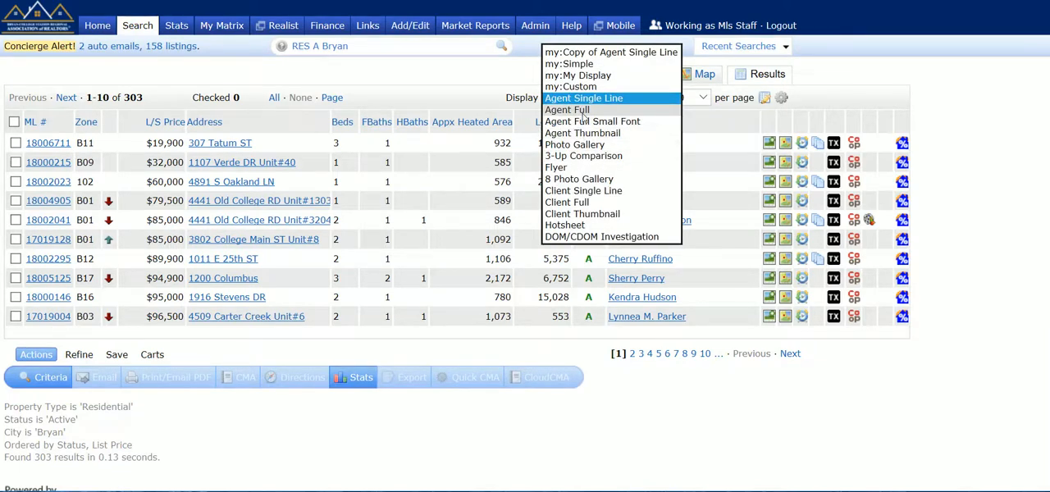
{"action": "left_click", "coordinate": [592, 157]}
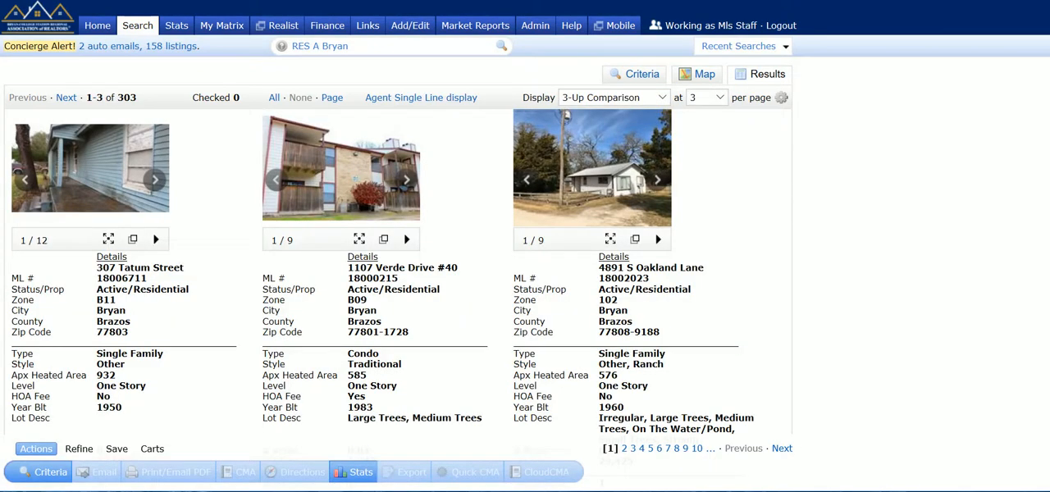
{"action": "left_click", "coordinate": [615, 98]}
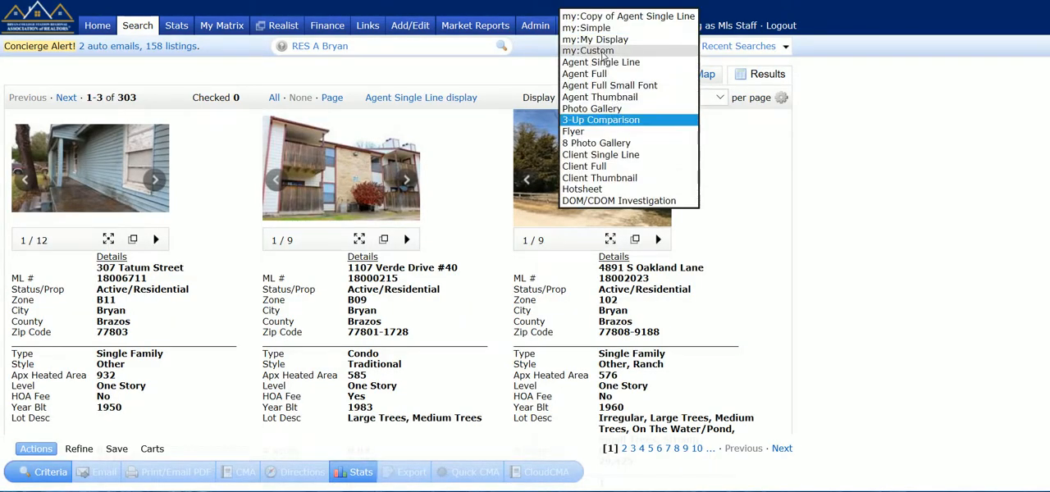
{"action": "left_click", "coordinate": [613, 64]}
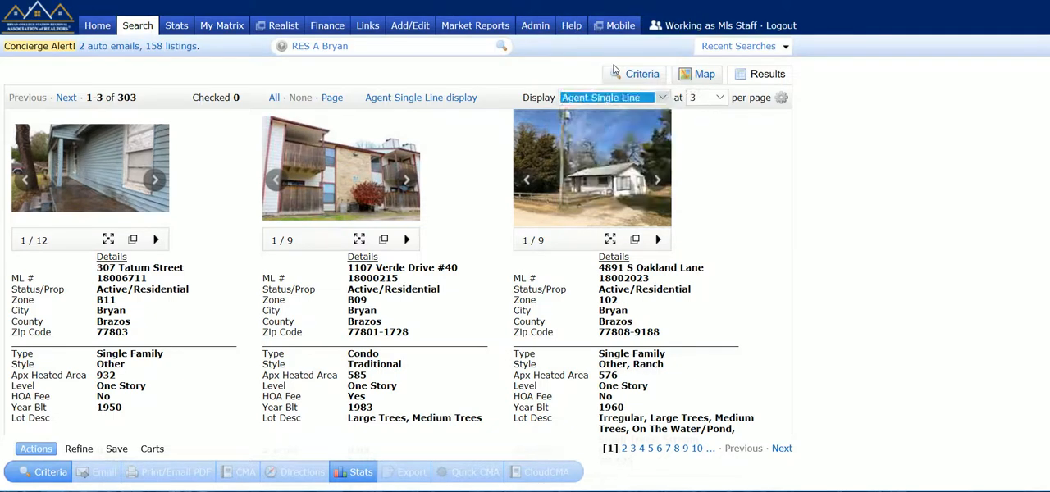
- Examine the results-per-page choices and the Address column's width and alignment settings without changing them
{"action": "left_click", "coordinate": [691, 101]}
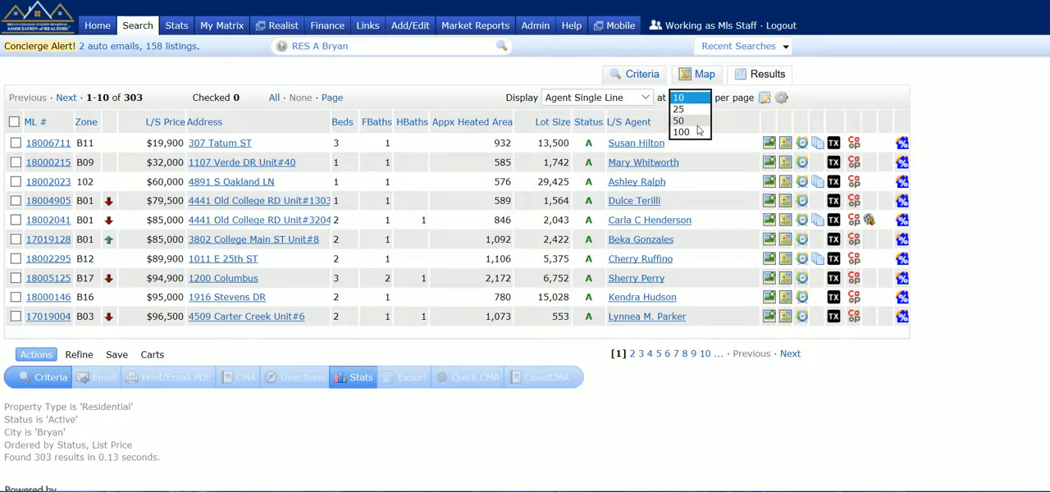
{"action": "left_click", "coordinate": [829, 75]}
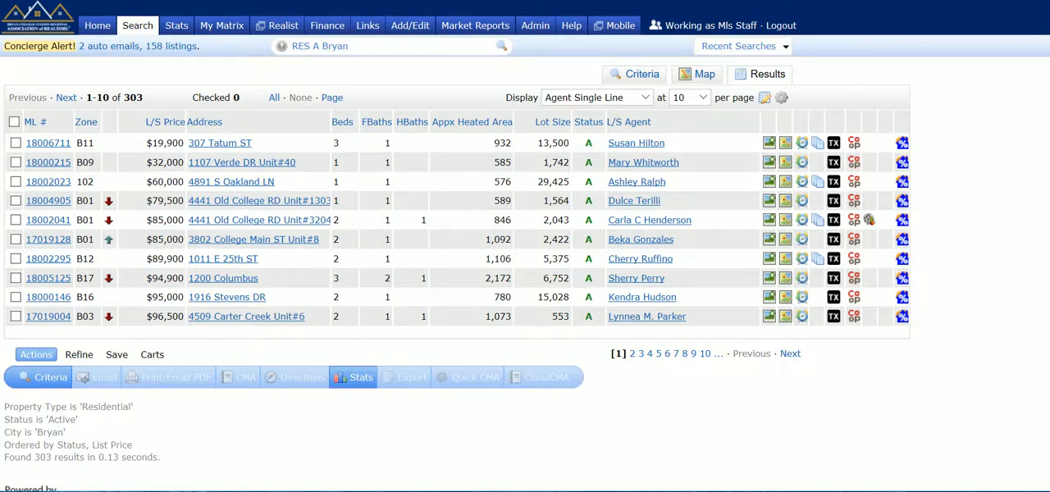
{"action": "left_click", "coordinate": [298, 125]}
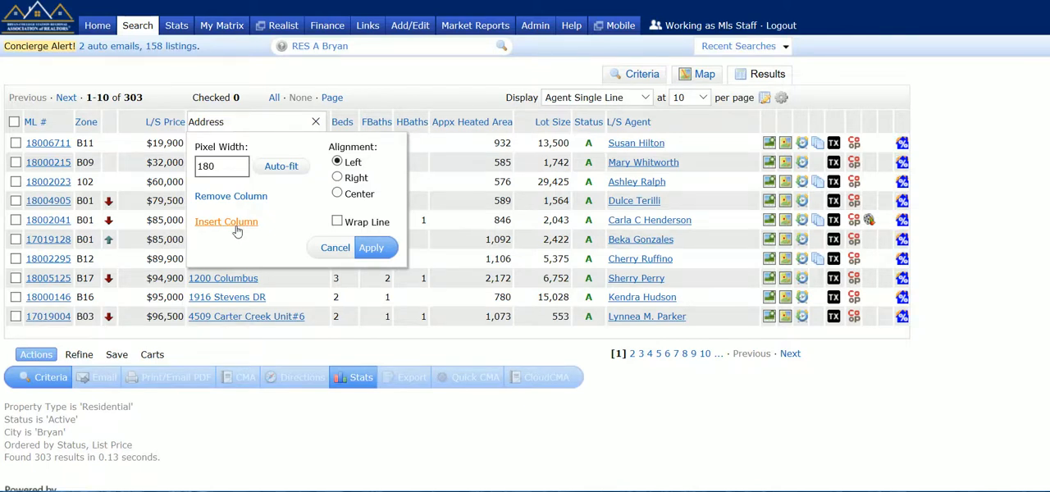
{"action": "right_click", "coordinate": [332, 249]}
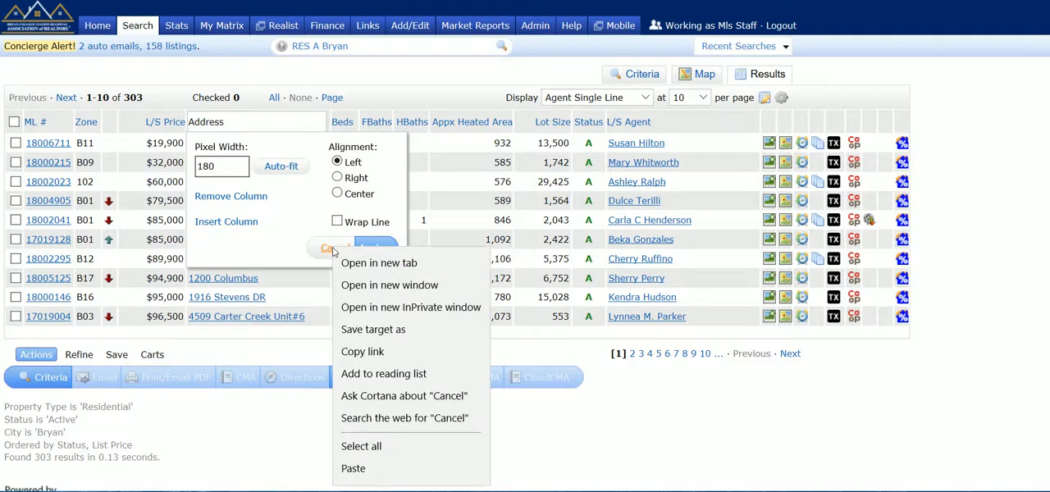
{"action": "left_click", "coordinate": [329, 249]}
{"action": "left_click", "coordinate": [329, 249]}
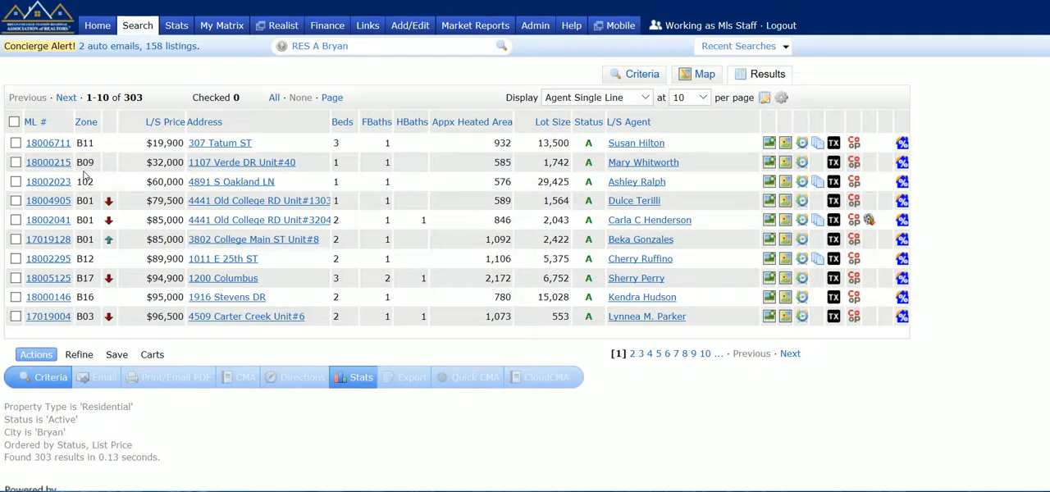
- Check the first three listings in the results list
{"action": "left_click", "coordinate": [16, 143]}
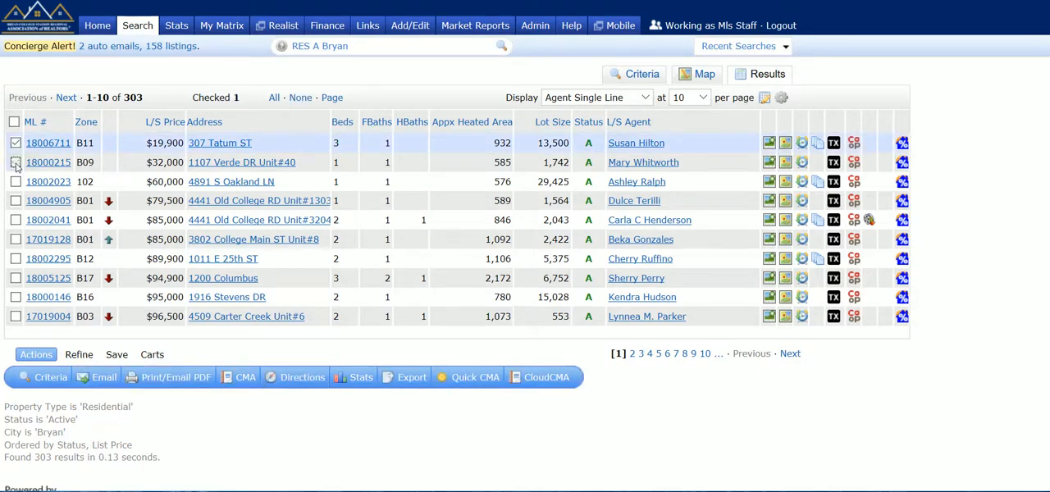
{"action": "left_click", "coordinate": [16, 162]}
{"action": "left_click", "coordinate": [16, 182]}
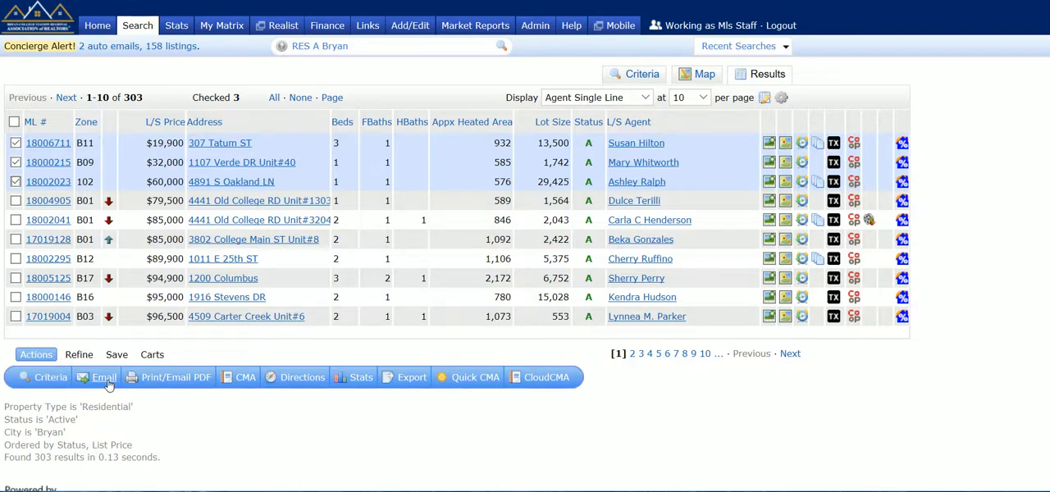
- Review the print and email PDF options for the checked listings with the Agent Full format, and return to the results
{"action": "left_click", "coordinate": [173, 378]}
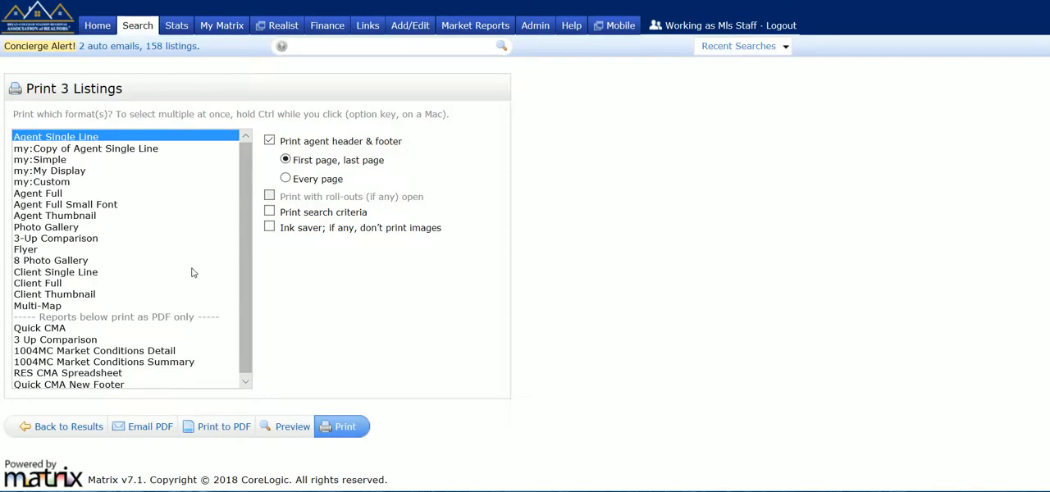
{"action": "left_click", "coordinate": [58, 194]}
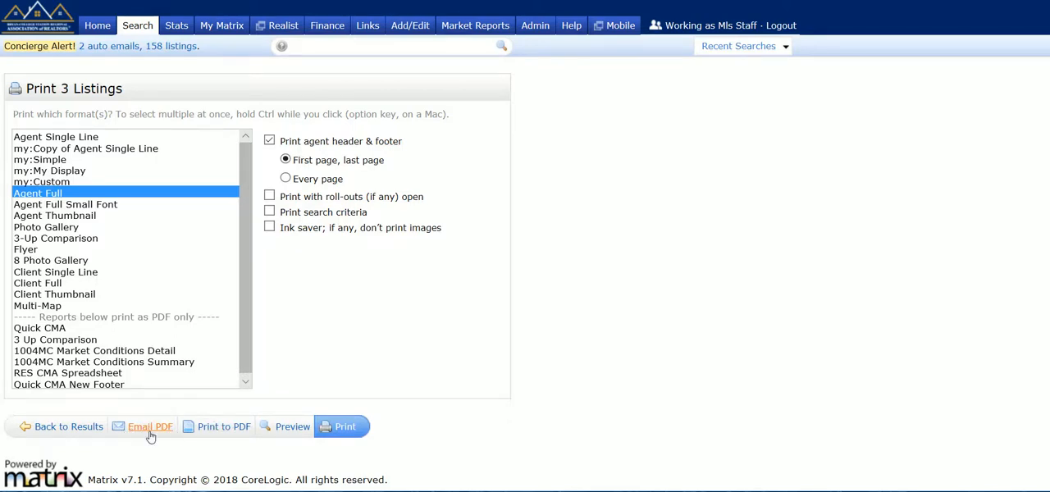
{"action": "left_click", "coordinate": [71, 428]}
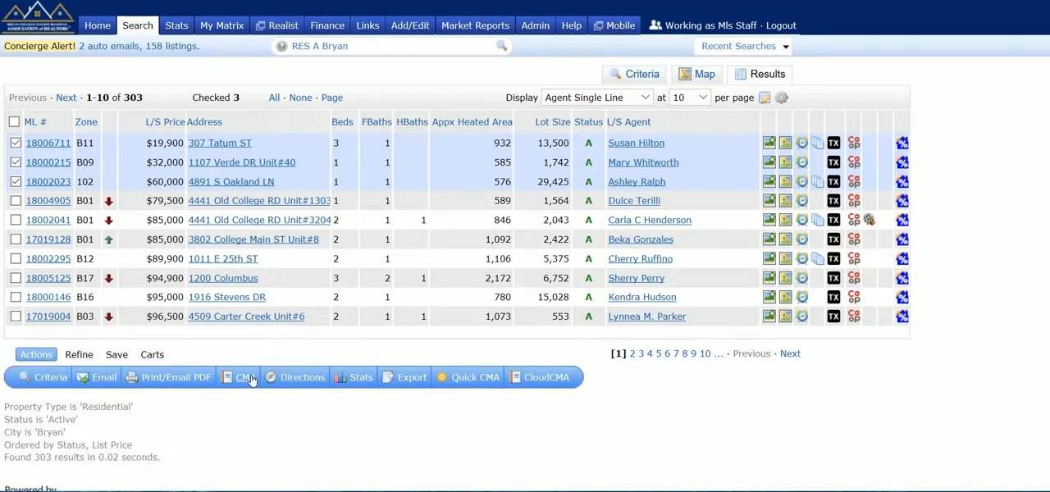
- Map driving directions for the three checked listings and move the second stop to the end of the route
{"action": "left_click", "coordinate": [302, 378]}
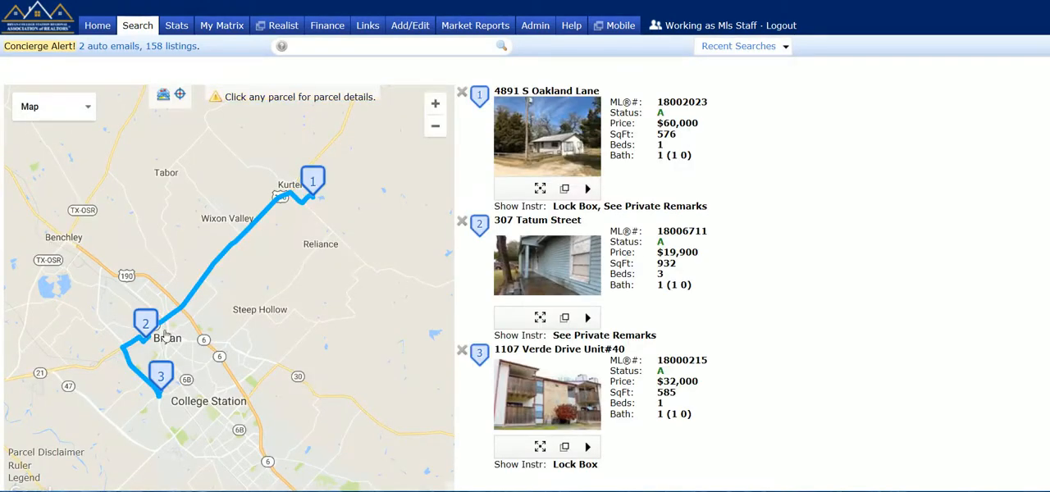
{"action": "mouse_move", "coordinate": [660, 267]}
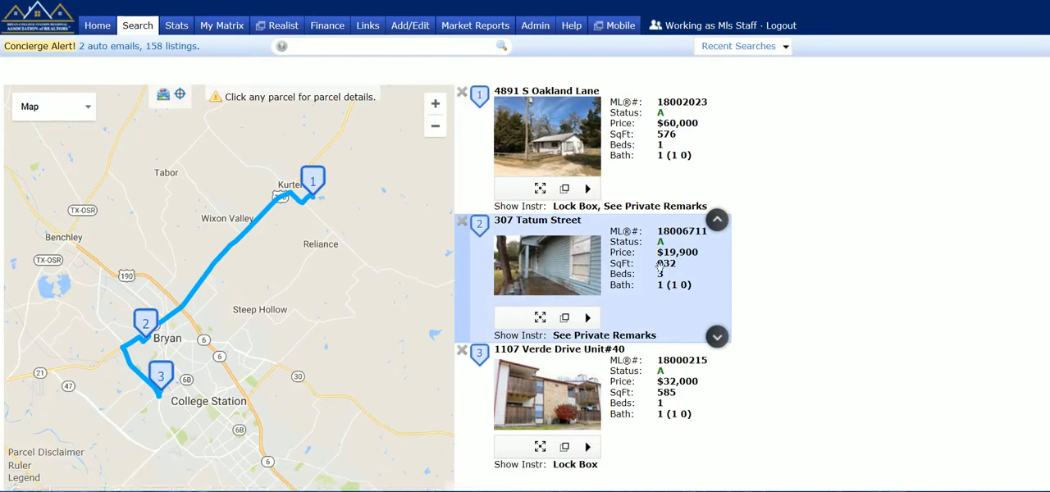
{"action": "right_click", "coordinate": [719, 342]}
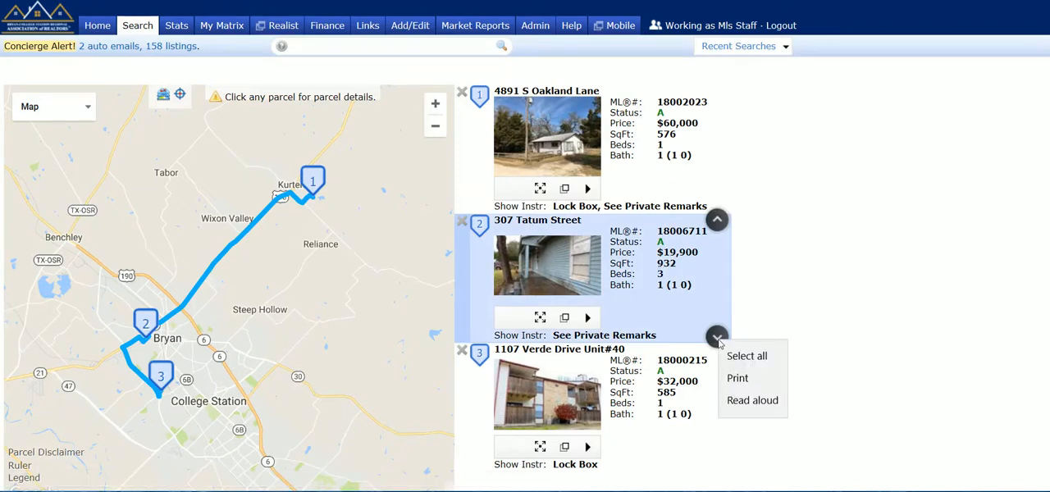
{"action": "key", "text": "Escape"}
{"action": "left_click", "coordinate": [717, 338]}
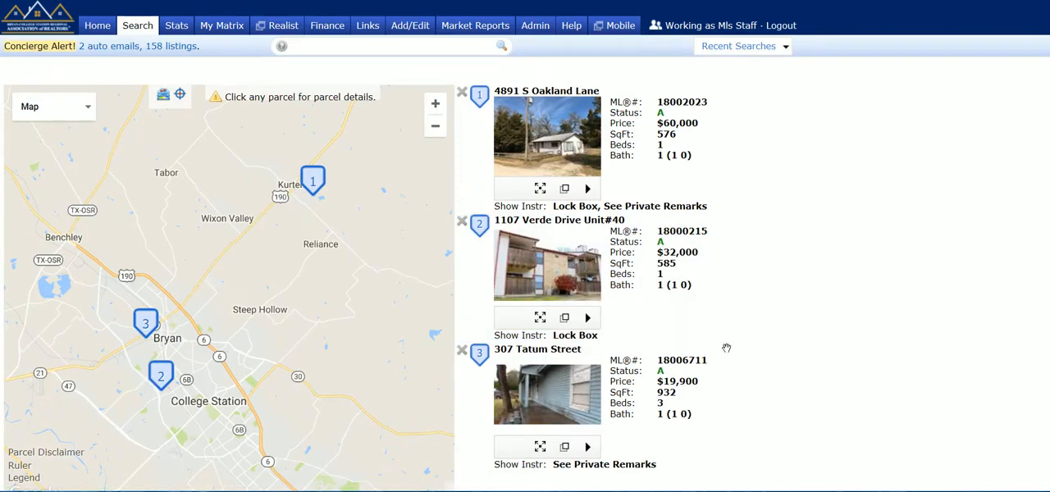
- Generate new driving directions for the reordered stops, review the turn-by-turn list, and return to the results
{"action": "scroll", "coordinate": [1046, 297], "scroll_direction": "down", "scroll_amount": 2}
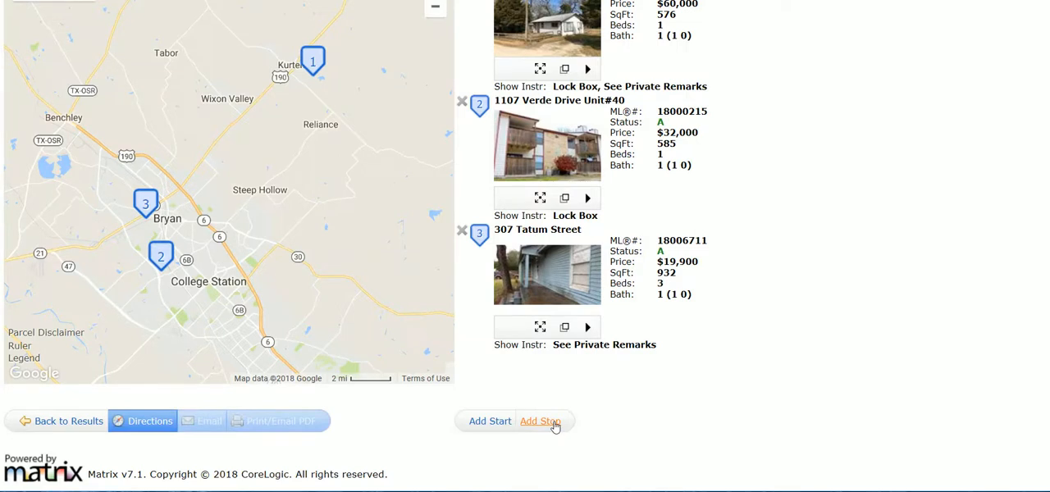
{"action": "left_click", "coordinate": [142, 423]}
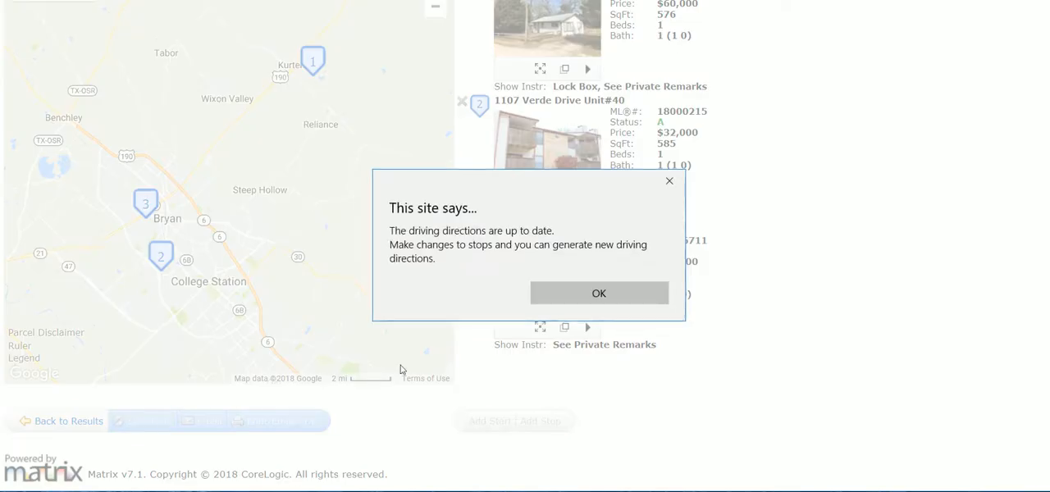
{"action": "left_click", "coordinate": [577, 293]}
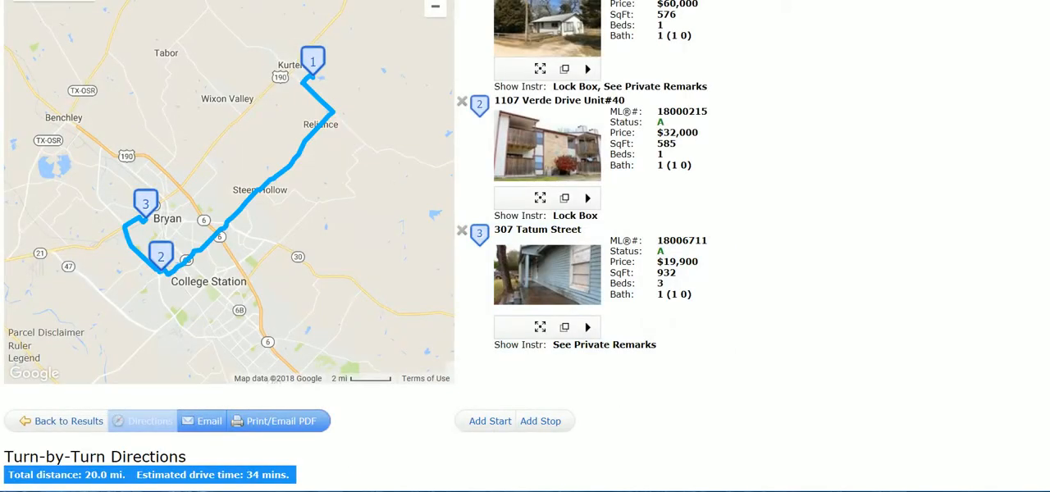
{"action": "scroll", "coordinate": [1016, 311], "scroll_direction": "down", "scroll_amount": 10}
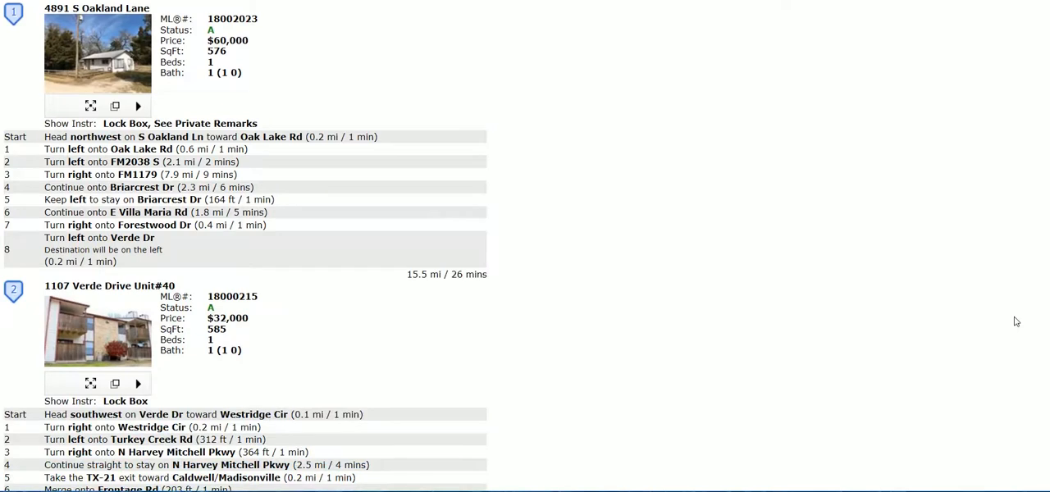
{"action": "scroll", "coordinate": [1008, 370], "scroll_direction": "up", "scroll_amount": 10}
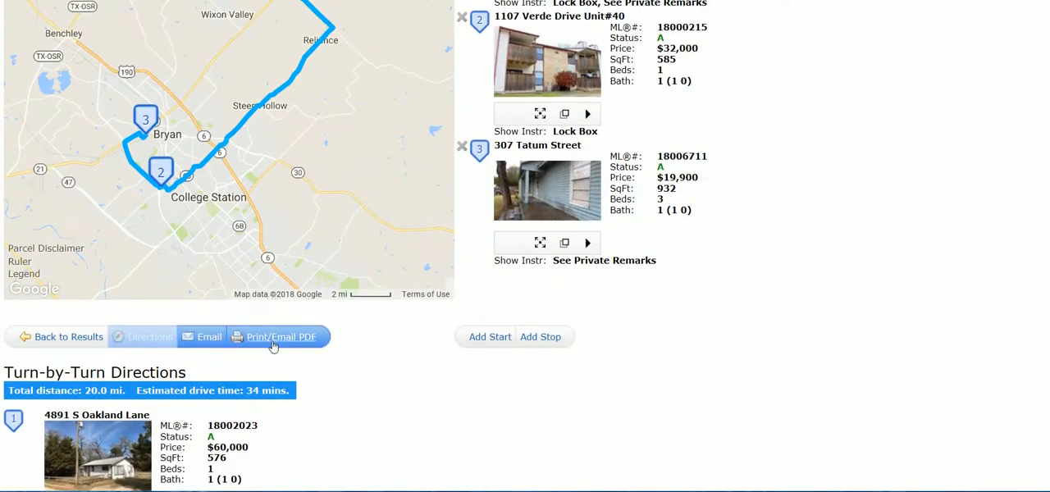
{"action": "left_click", "coordinate": [51, 345]}
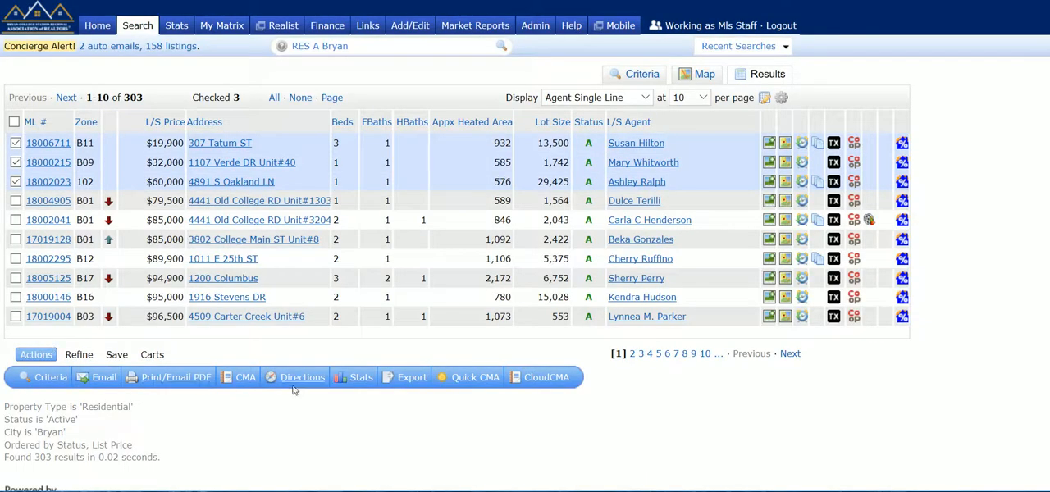
- View the tabular market statistics for the three checked listings and return to the results
{"action": "left_click", "coordinate": [358, 385]}
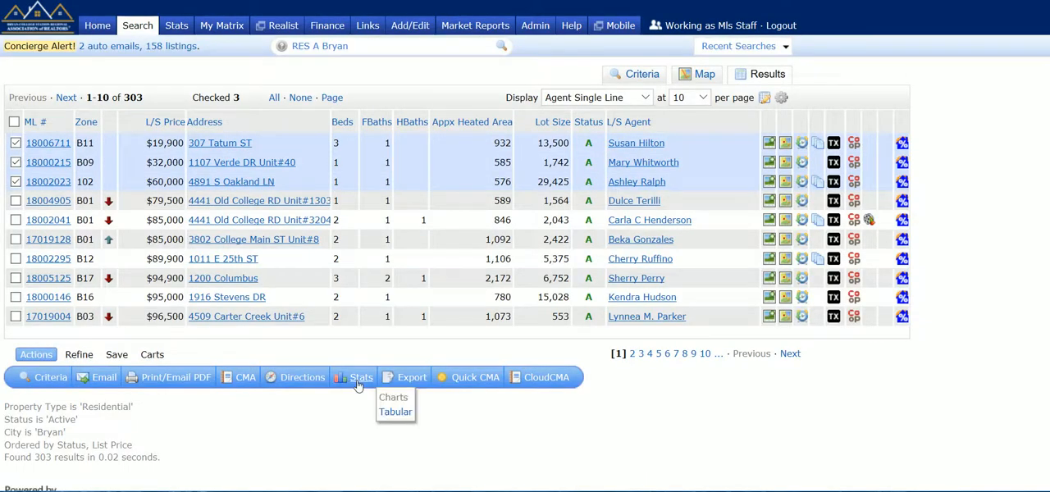
{"action": "left_click", "coordinate": [391, 411]}
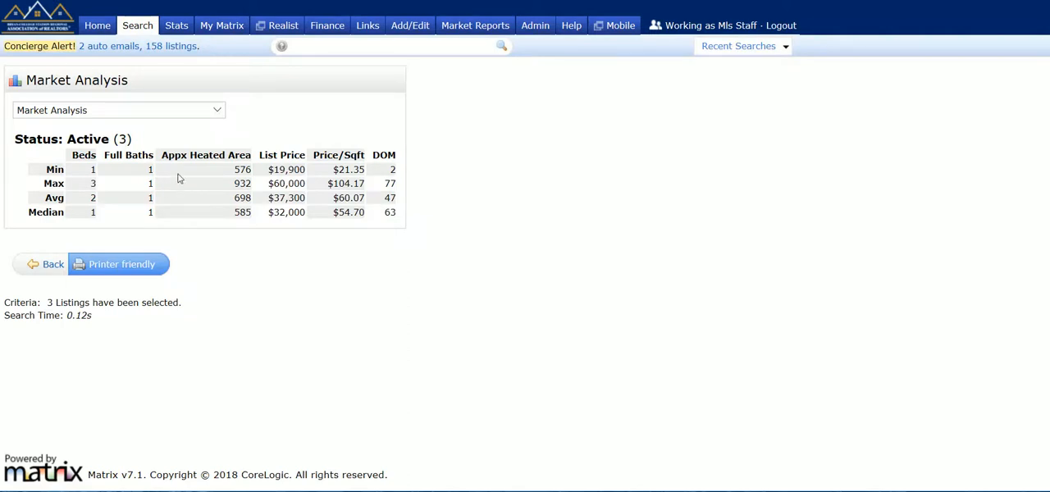
{"action": "left_click", "coordinate": [49, 265]}
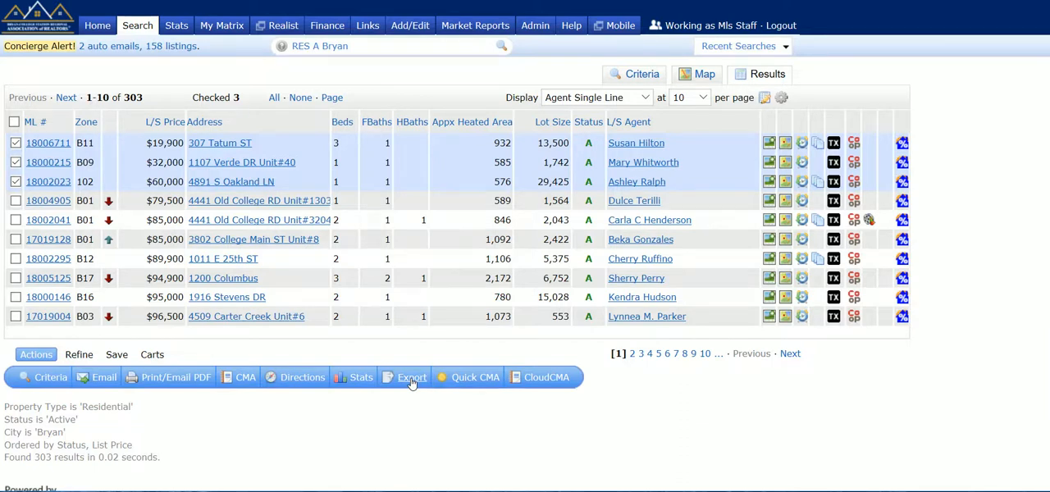
{"action": "left_click", "coordinate": [486, 379]}
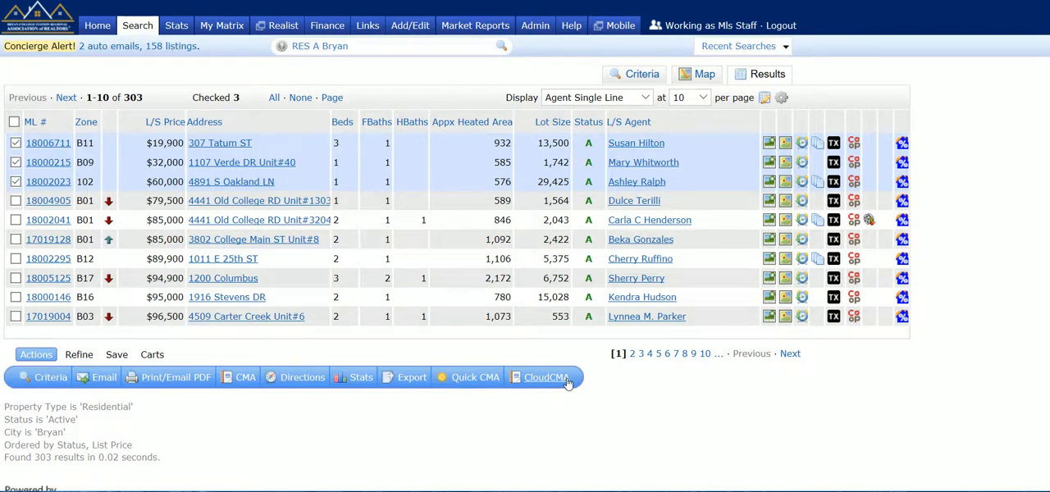
- Open the refine options and view the results as the first contact in the list
{"action": "left_click", "coordinate": [82, 356]}
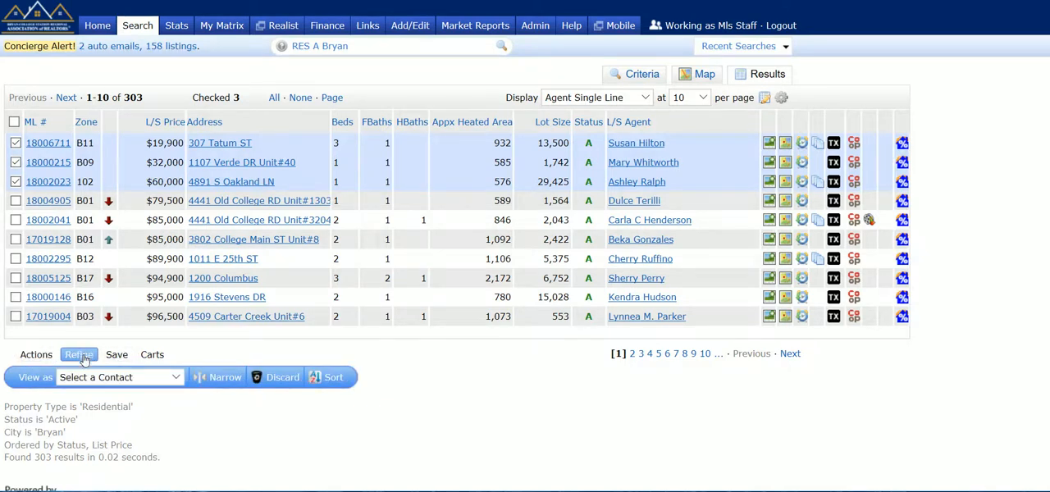
{"action": "left_click", "coordinate": [89, 377]}
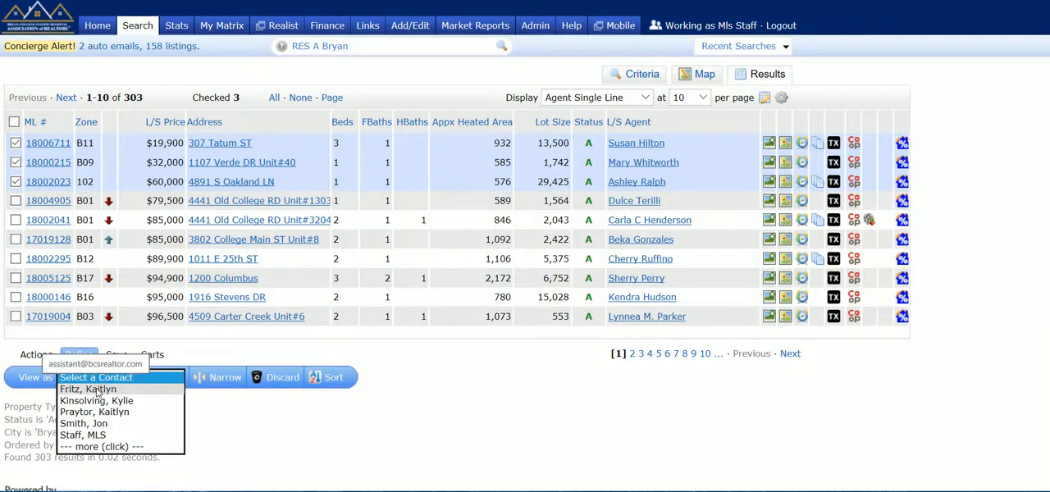
{"action": "left_click", "coordinate": [96, 390]}
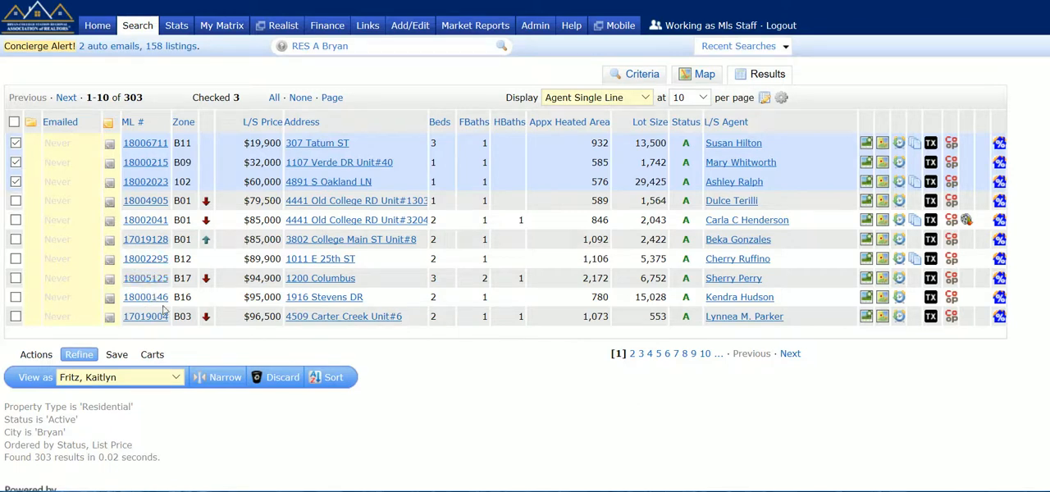
- Narrow the results to the three checked listings, then return to the original results and discard those listings
{"action": "left_click", "coordinate": [223, 377]}
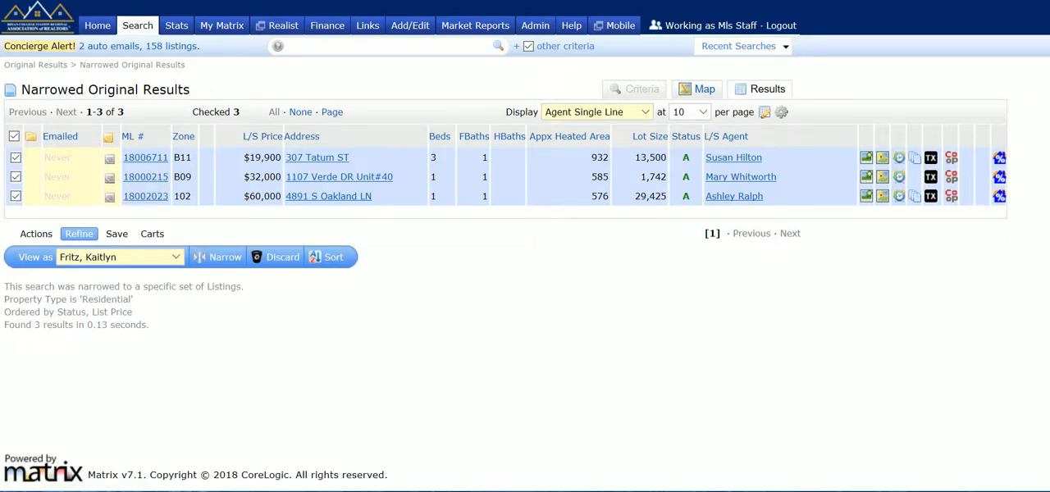
{"action": "left_click", "coordinate": [36, 65]}
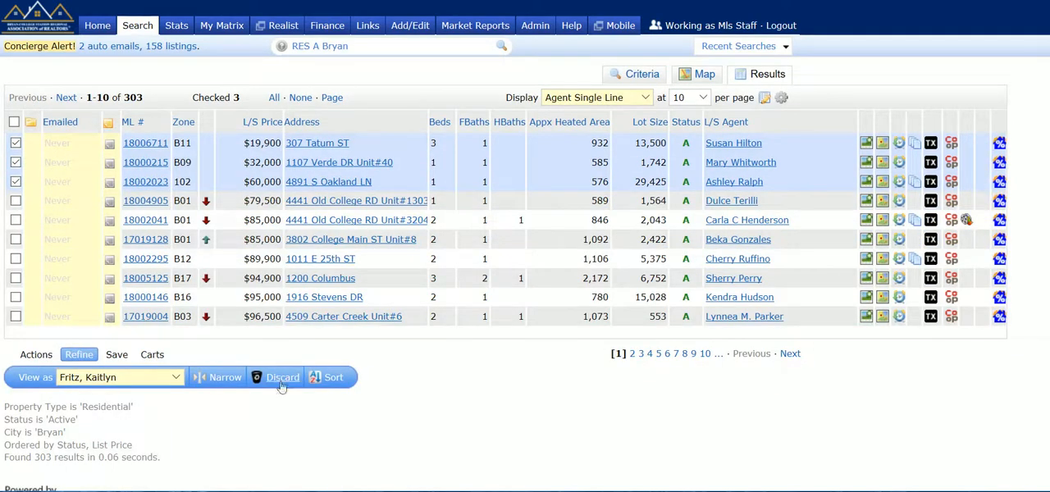
{"action": "left_click", "coordinate": [281, 377]}
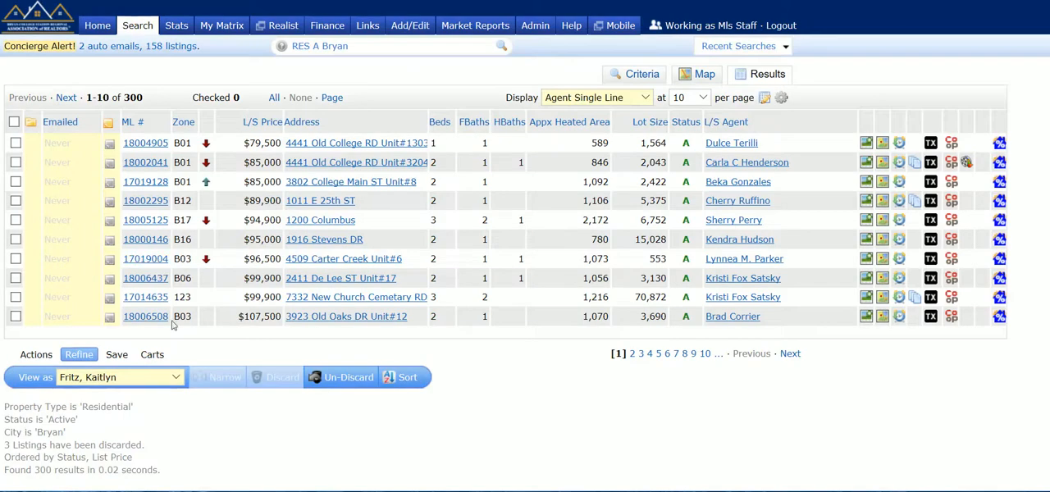
- Look over the save options, then add the first listing in the results to the first contact's cart
{"action": "left_click", "coordinate": [116, 355]}
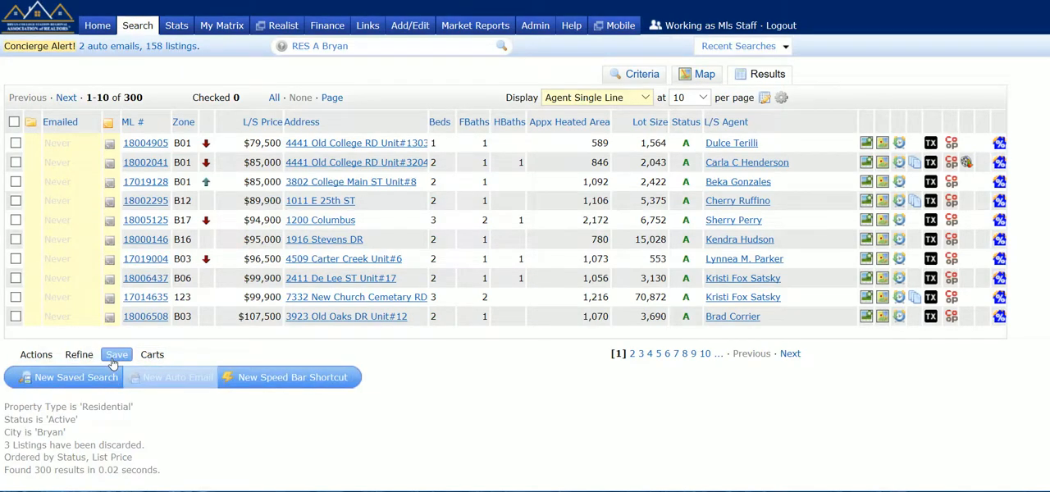
{"action": "left_click", "coordinate": [160, 359]}
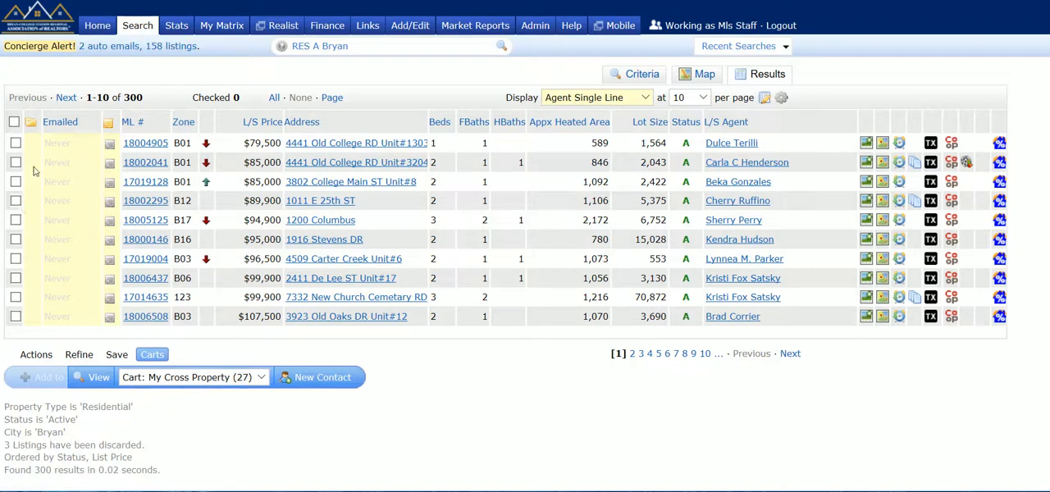
{"action": "left_click", "coordinate": [16, 143]}
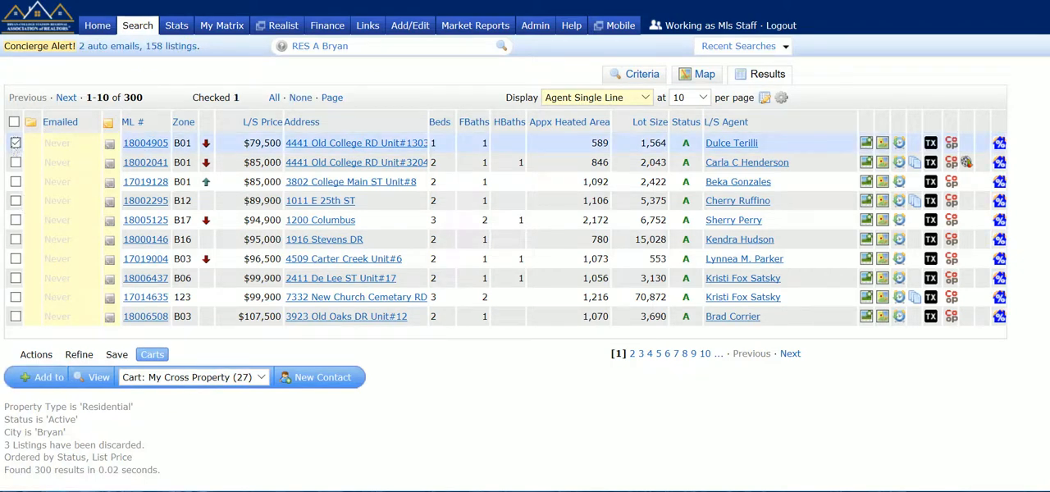
{"action": "left_click", "coordinate": [189, 378]}
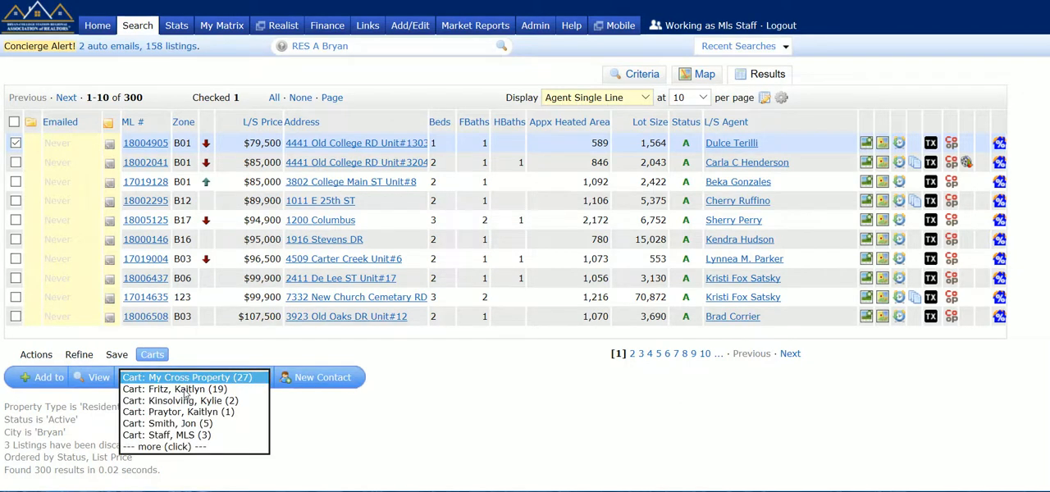
{"action": "left_click", "coordinate": [186, 390]}
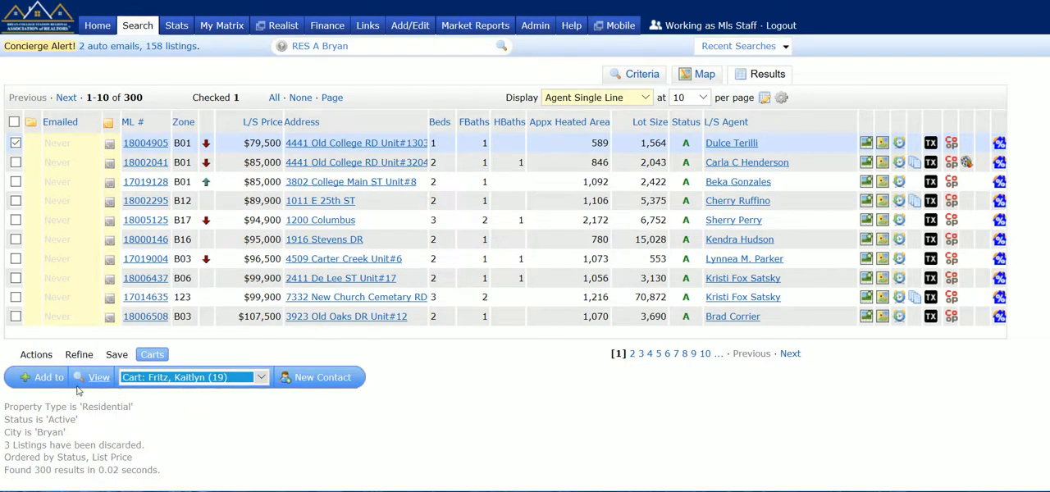
{"action": "left_click", "coordinate": [49, 387]}
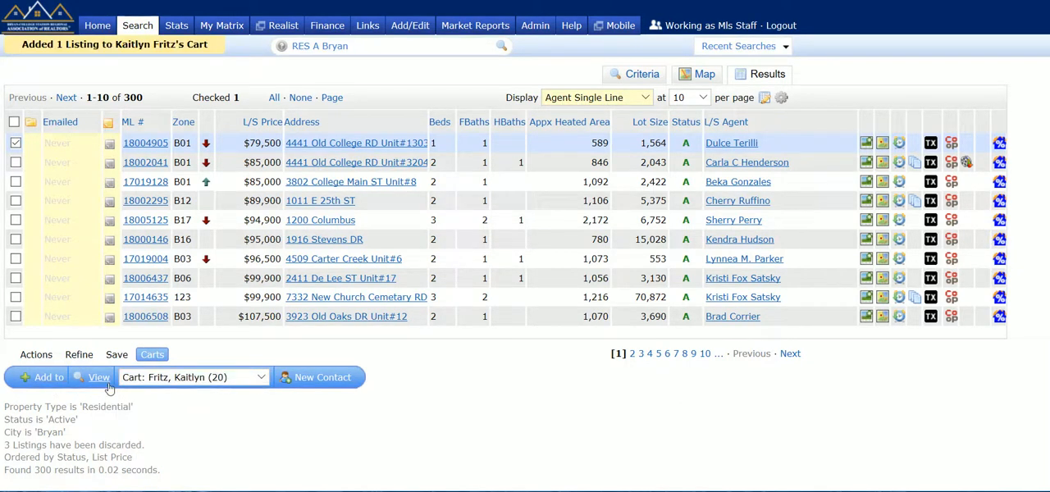
- Add only the third listing to the fourth contact's cart, and set the cart selection back to the first contact
{"action": "left_click", "coordinate": [259, 378]}
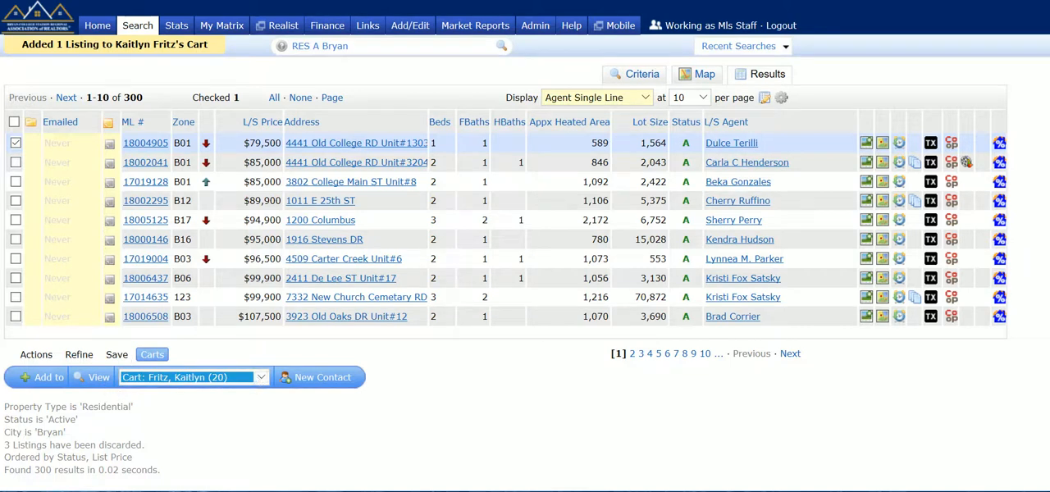
{"action": "left_click", "coordinate": [15, 183]}
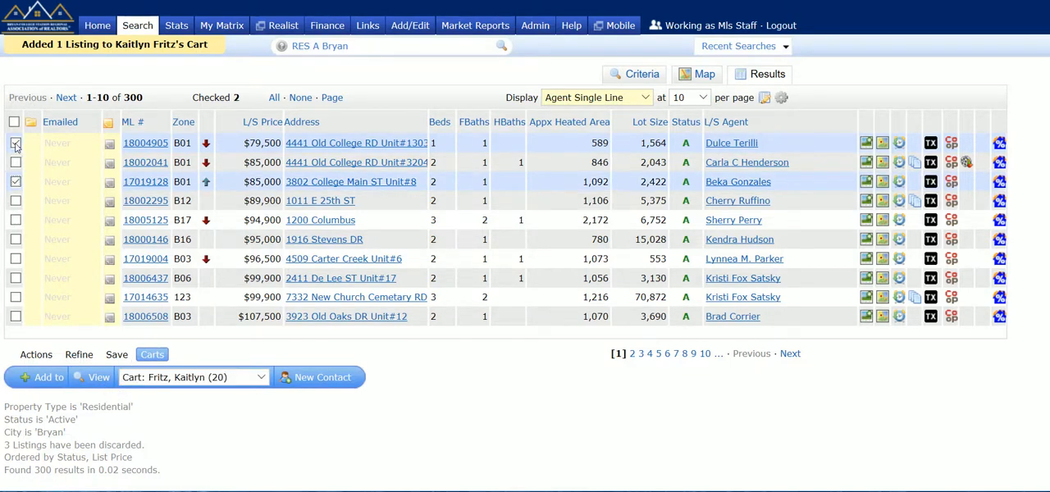
{"action": "left_click", "coordinate": [15, 144]}
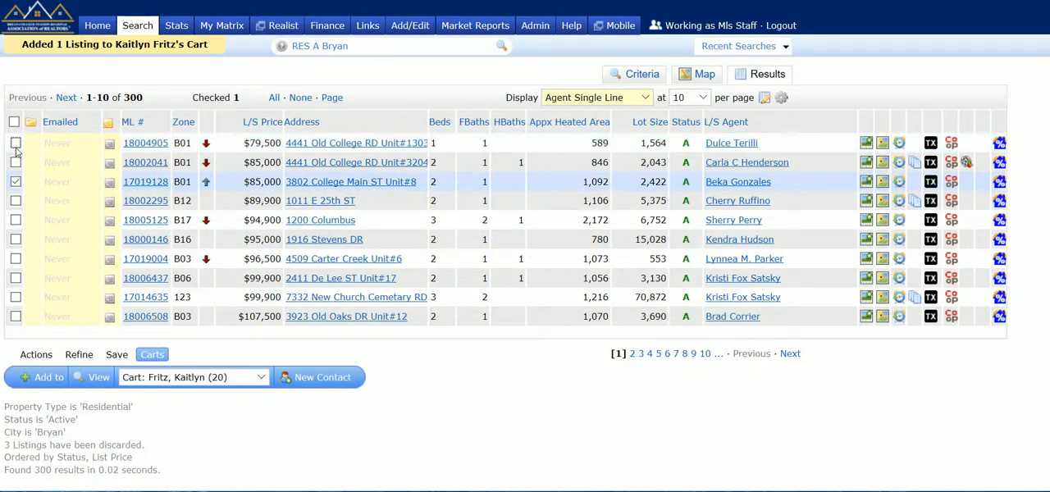
{"action": "left_click", "coordinate": [261, 378]}
{"action": "left_click", "coordinate": [192, 413]}
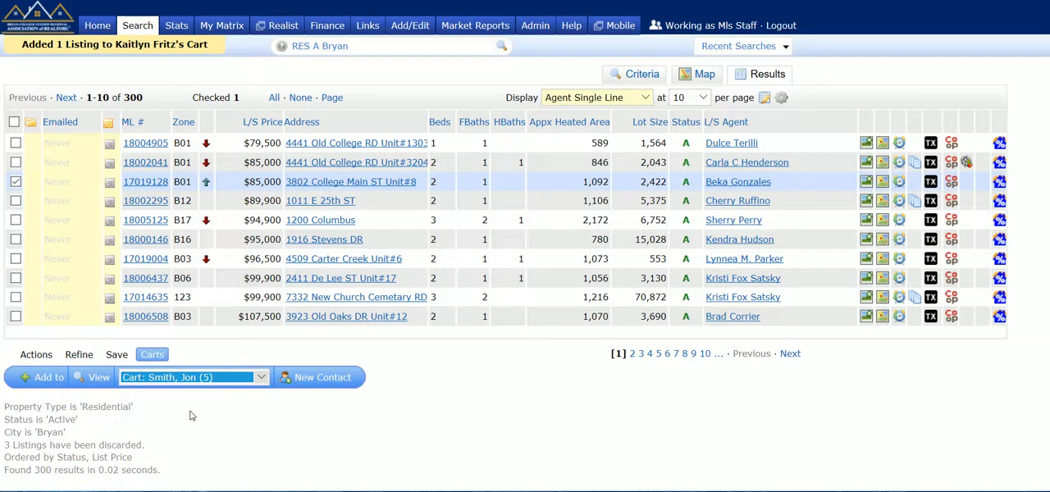
{"action": "left_click", "coordinate": [47, 378]}
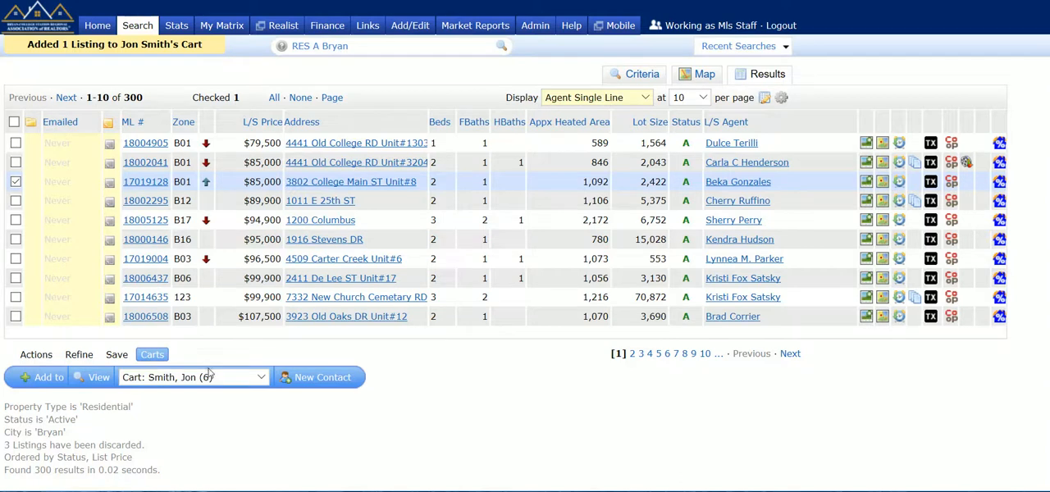
{"action": "left_click", "coordinate": [259, 380]}
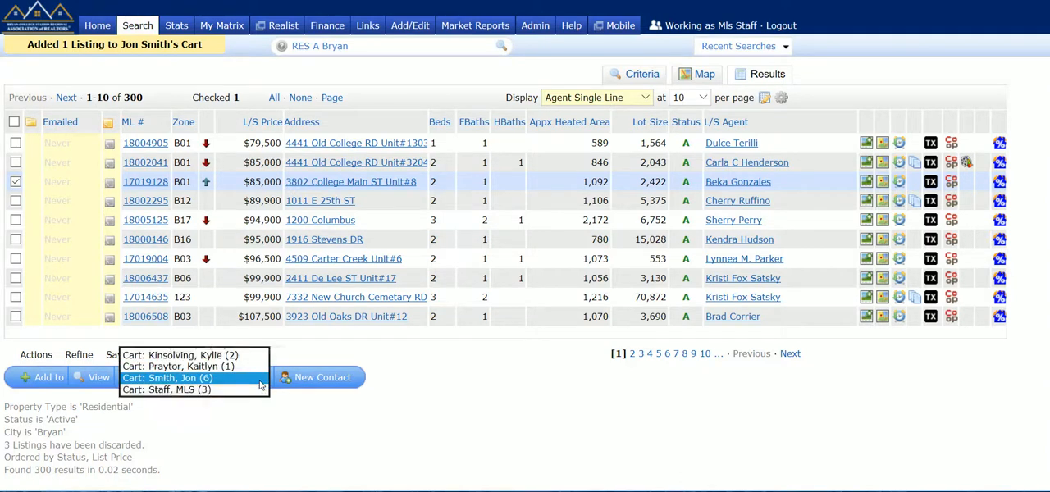
{"action": "left_click", "coordinate": [205, 354]}
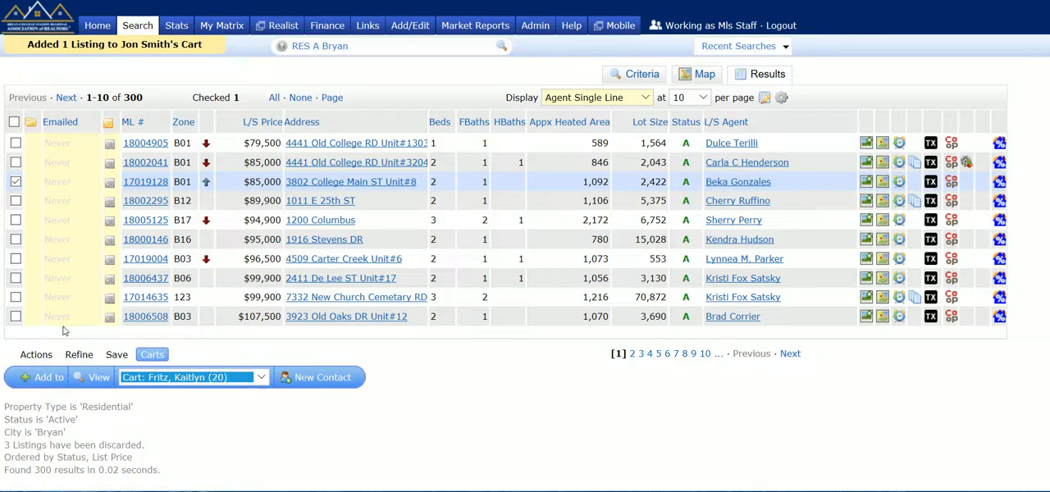
- Uncheck the third listing and limit the search to a price range of 150-200 thousand, showing the results with the save options
{"action": "left_click", "coordinate": [119, 355]}
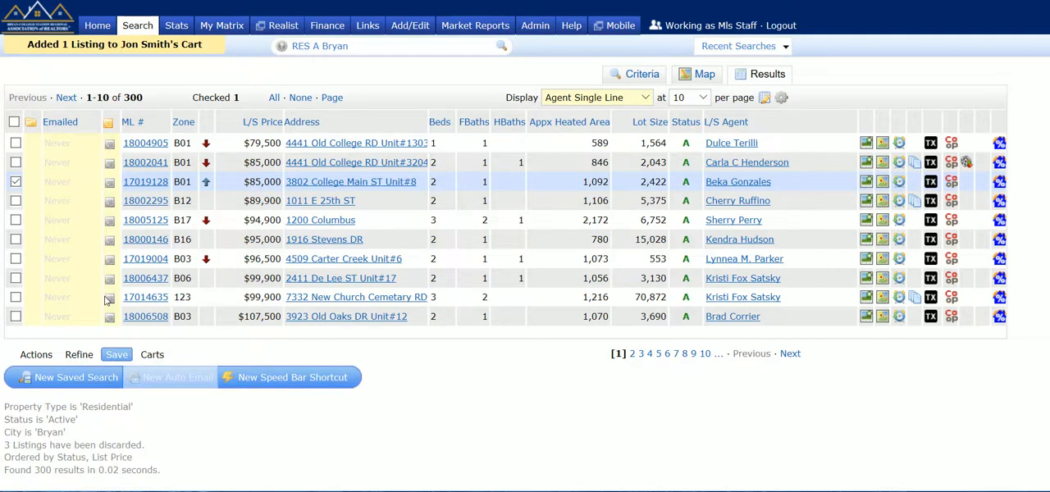
{"action": "left_click", "coordinate": [15, 181]}
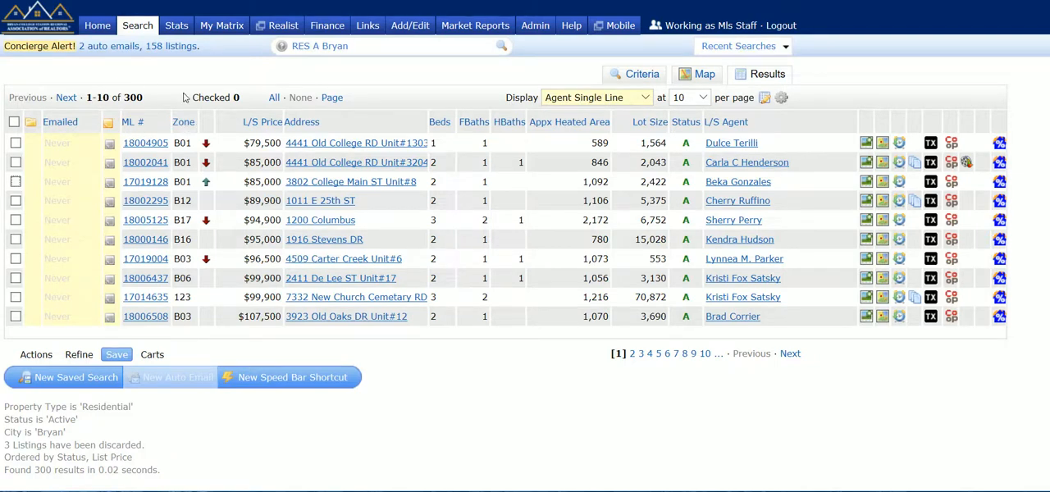
{"action": "left_click", "coordinate": [642, 75]}
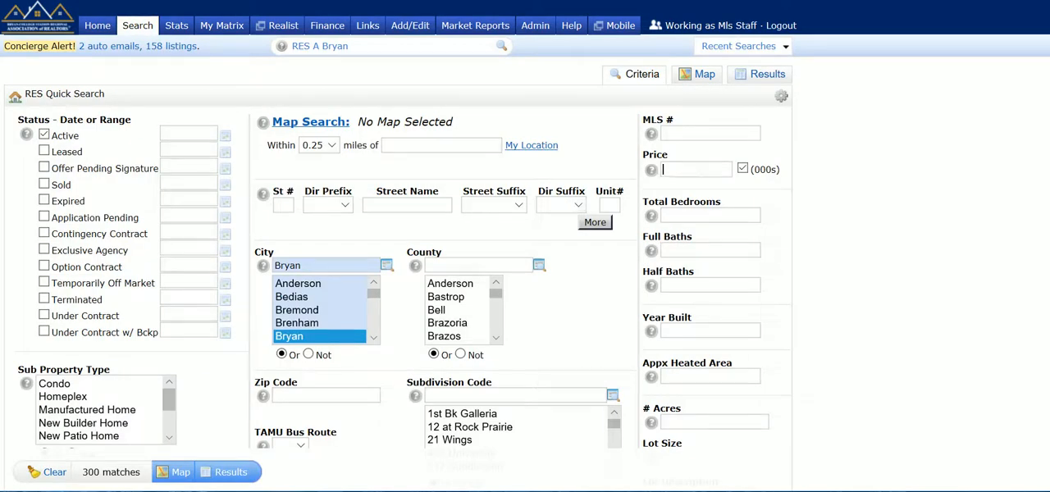
{"action": "type", "text": "150"}
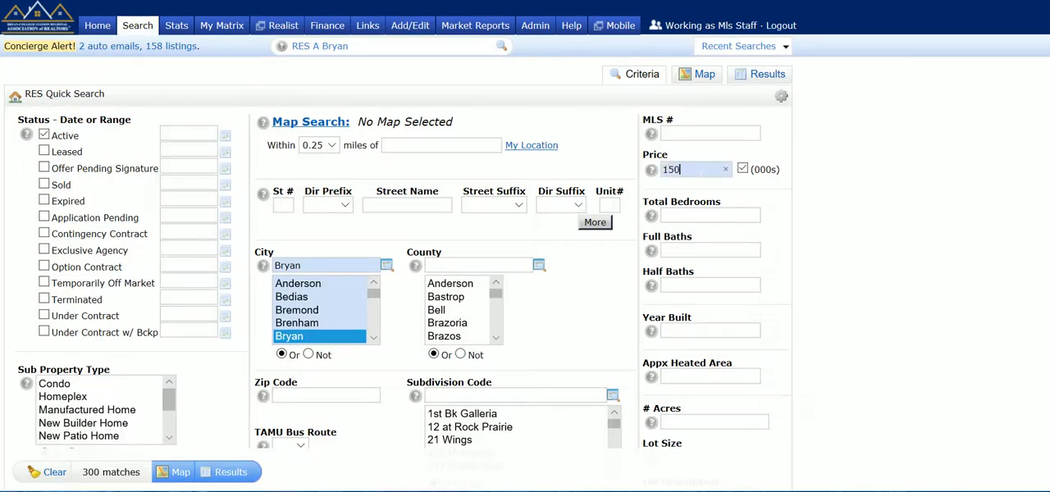
{"action": "type", "text": "-200"}
{"action": "left_click", "coordinate": [232, 472]}
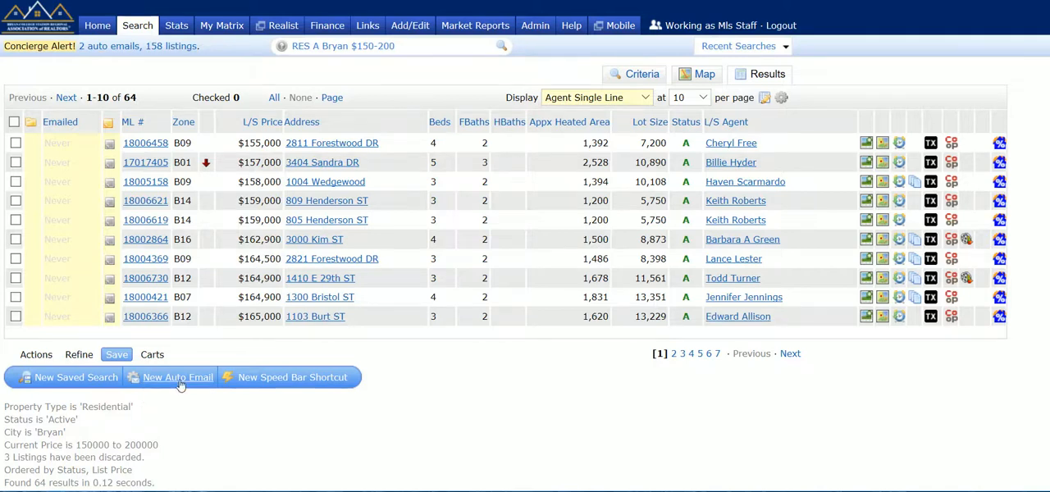
- Start a new auto email from the search results with the first contact as recipient
{"action": "left_click", "coordinate": [179, 380]}
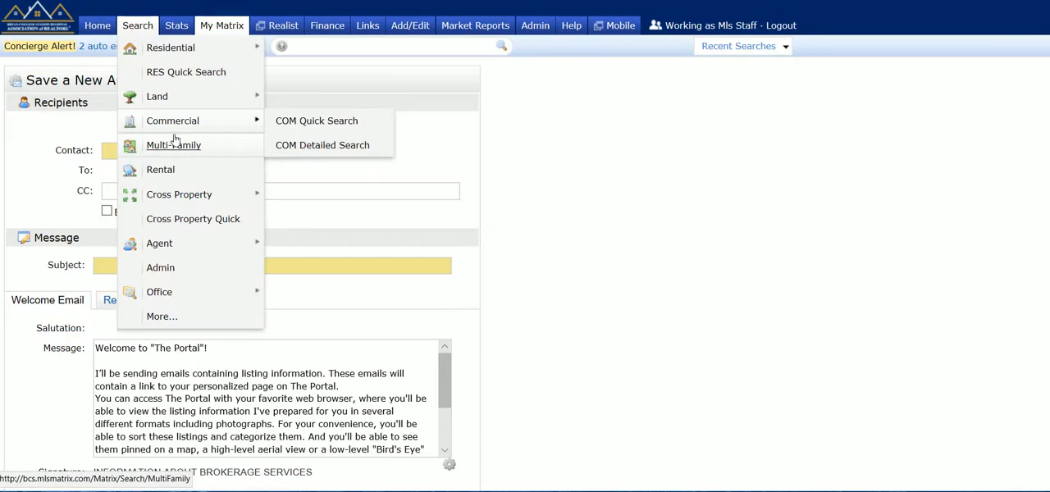
{"action": "left_click", "coordinate": [166, 155]}
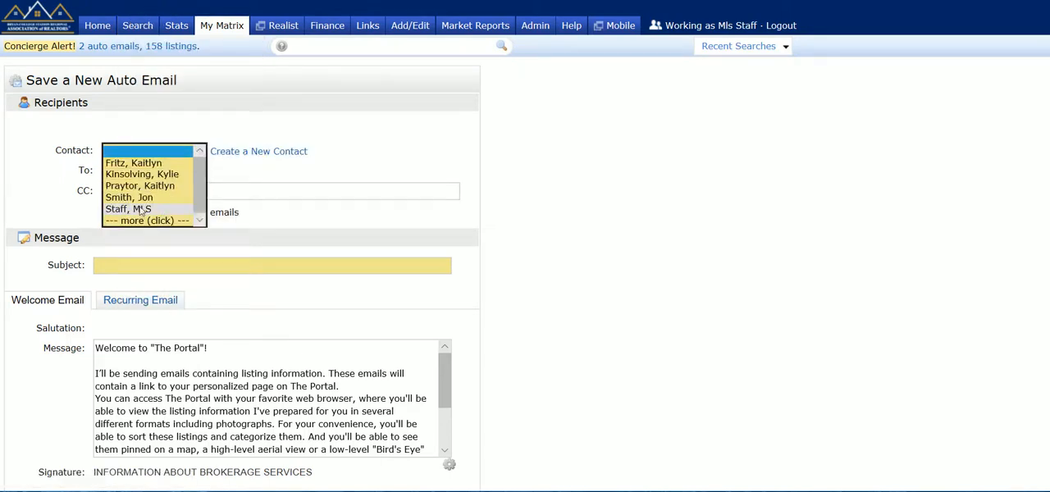
{"action": "left_click", "coordinate": [151, 165]}
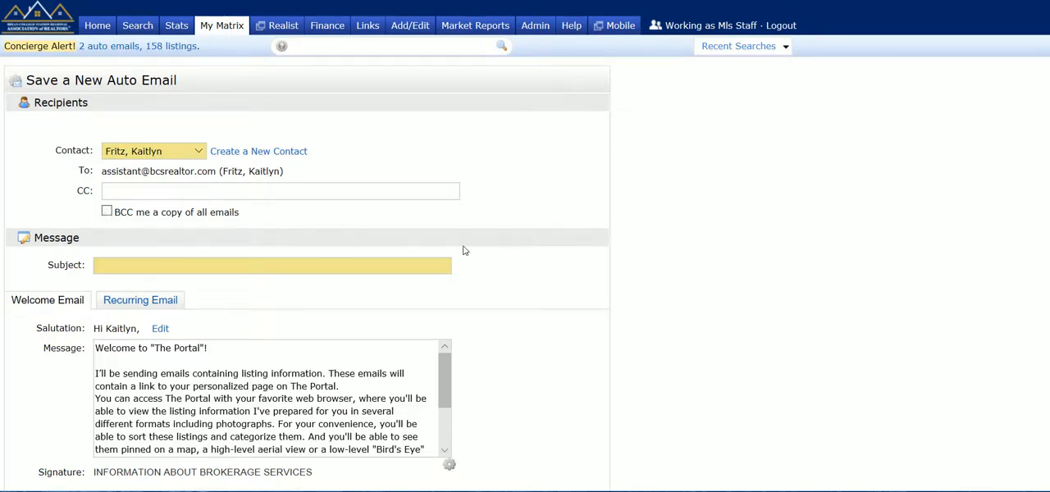
- Review the new auto email's subject field, welcome message and signature, then its recurring email message
{"action": "left_click", "coordinate": [350, 267]}
{"action": "scroll", "coordinate": [1043, 208], "scroll_direction": "down", "scroll_amount": 3}
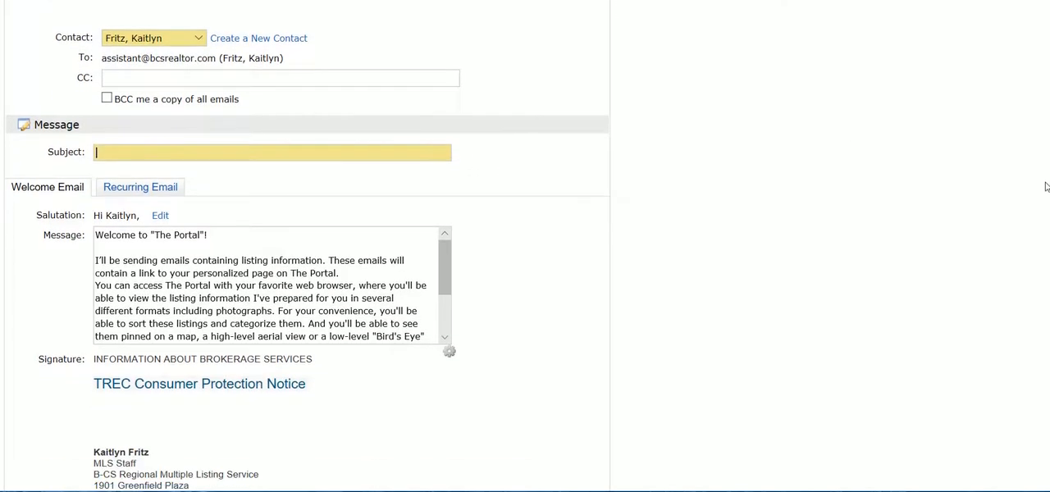
{"action": "scroll", "coordinate": [1038, 229], "scroll_direction": "down", "scroll_amount": 1}
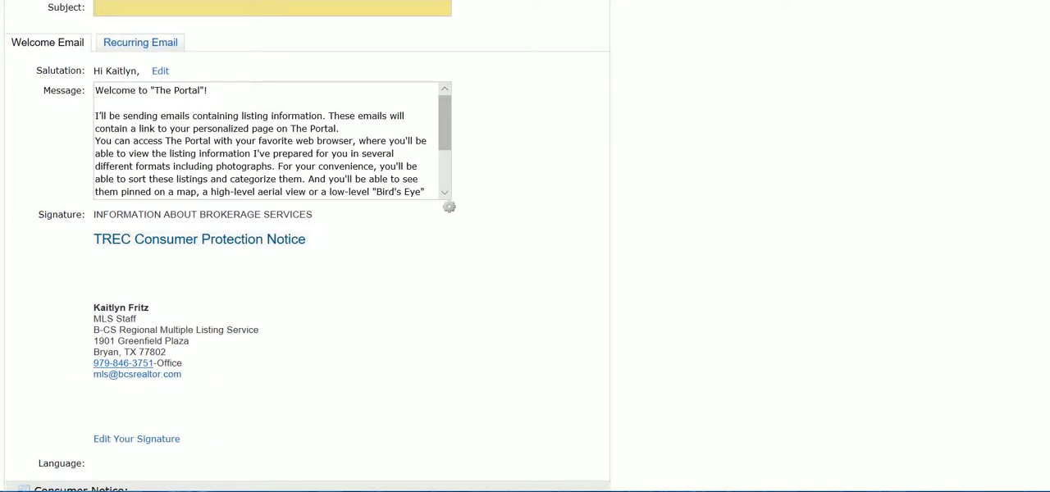
{"action": "scroll", "coordinate": [307, 246], "scroll_direction": "up", "scroll_amount": 1}
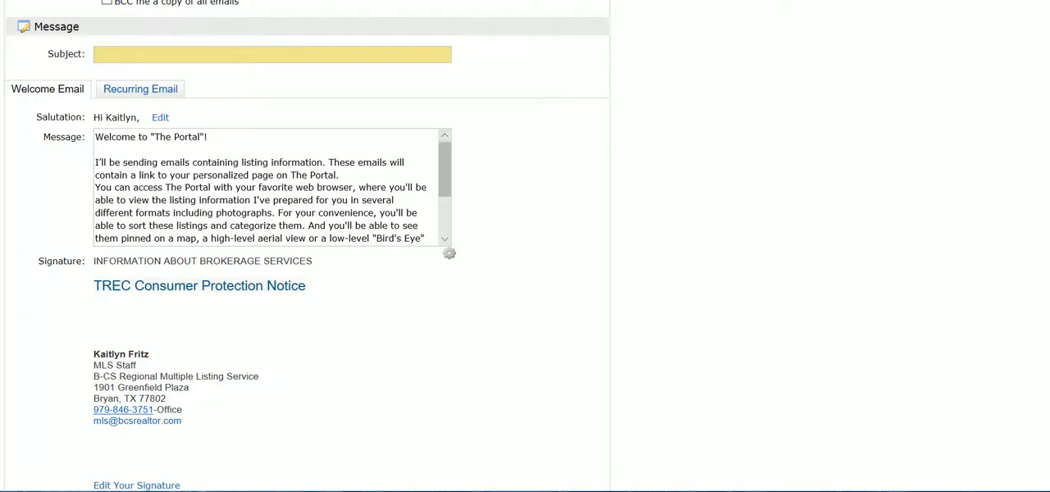
{"action": "scroll", "coordinate": [265, 187], "scroll_direction": "down", "scroll_amount": 1}
{"action": "scroll", "coordinate": [271, 187], "scroll_direction": "down", "scroll_amount": 5}
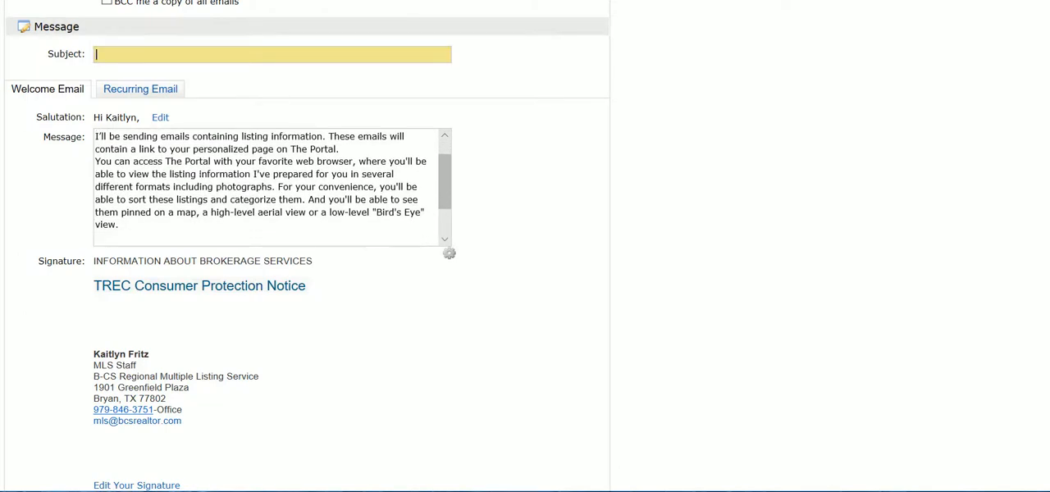
{"action": "scroll", "coordinate": [271, 187], "scroll_direction": "down", "scroll_amount": 3}
{"action": "scroll", "coordinate": [271, 148], "scroll_direction": "up", "scroll_amount": 5}
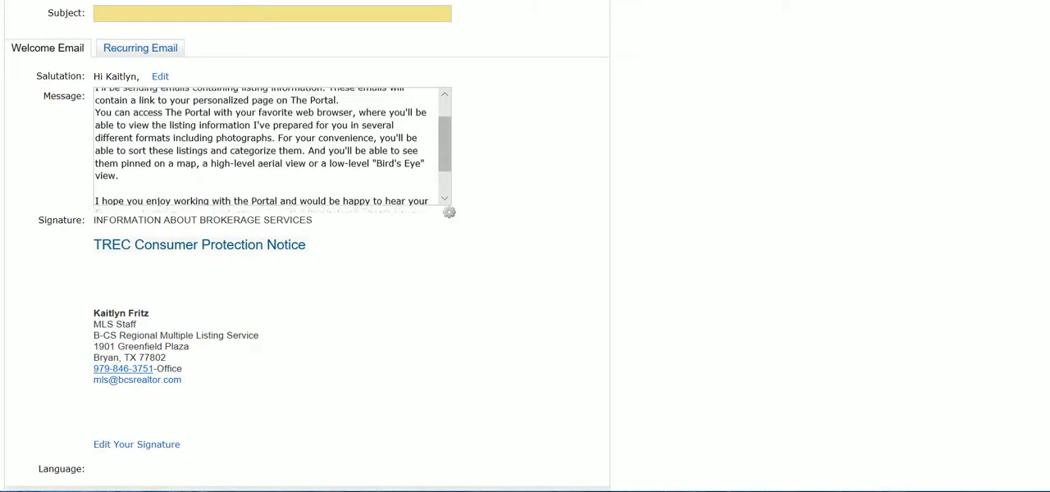
{"action": "scroll", "coordinate": [270, 148], "scroll_direction": "up", "scroll_amount": 3}
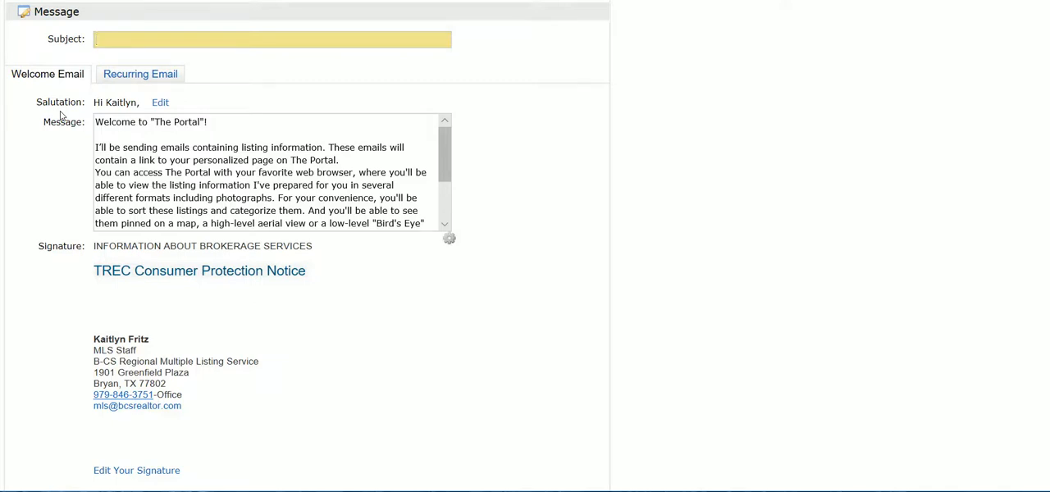
{"action": "left_click", "coordinate": [134, 76]}
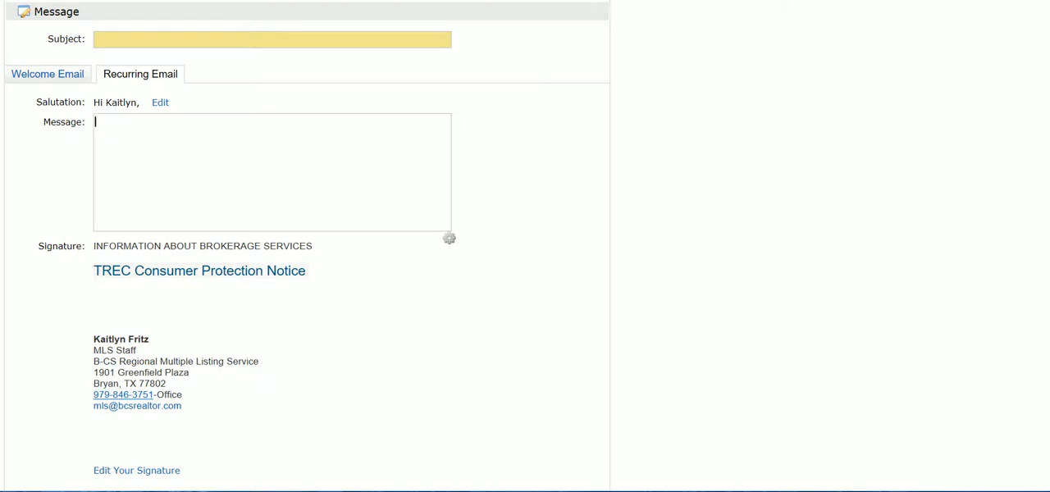
{"action": "left_click", "coordinate": [38, 76]}
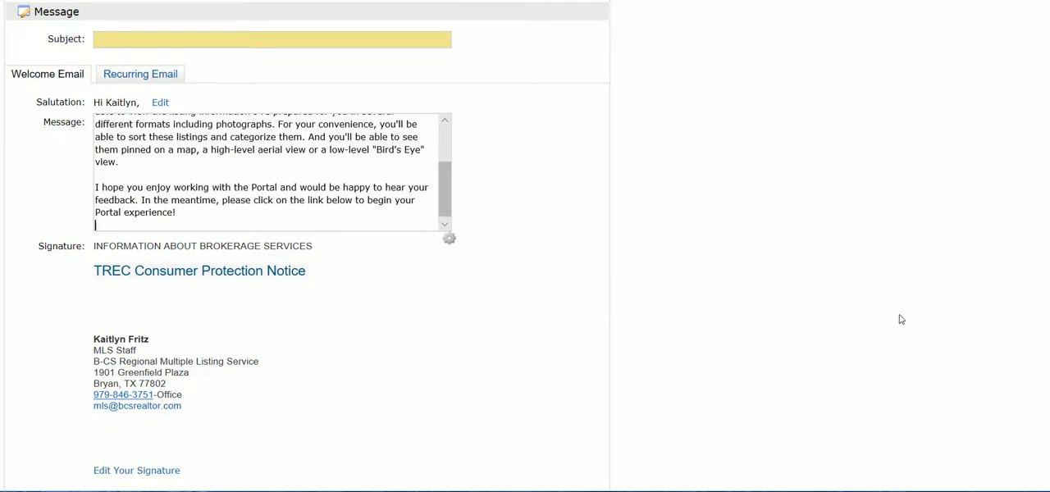
- Try a daily schedule for the auto email, choosing individual AM and PM delivery slots
{"action": "scroll", "coordinate": [1047, 305], "scroll_direction": "down", "scroll_amount": 4}
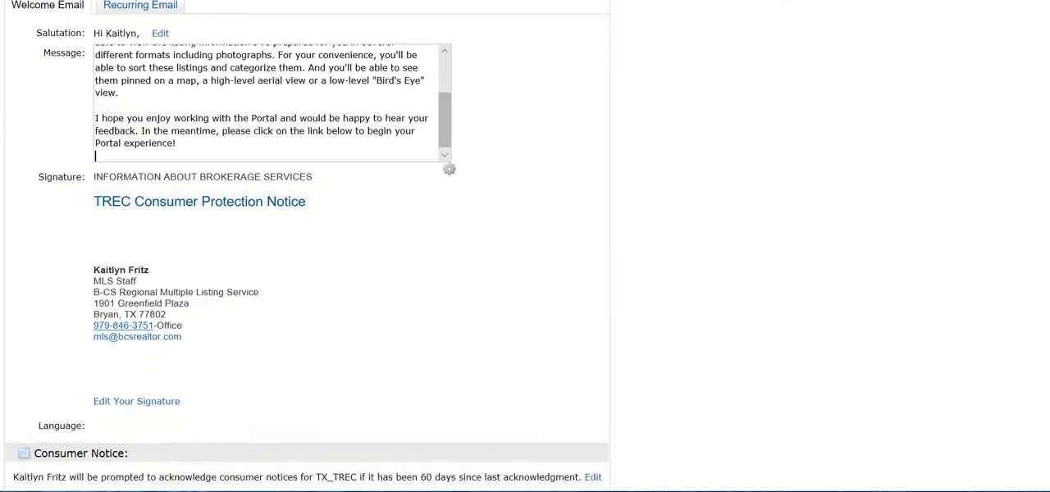
{"action": "scroll", "coordinate": [1046, 312], "scroll_direction": "down", "scroll_amount": 2}
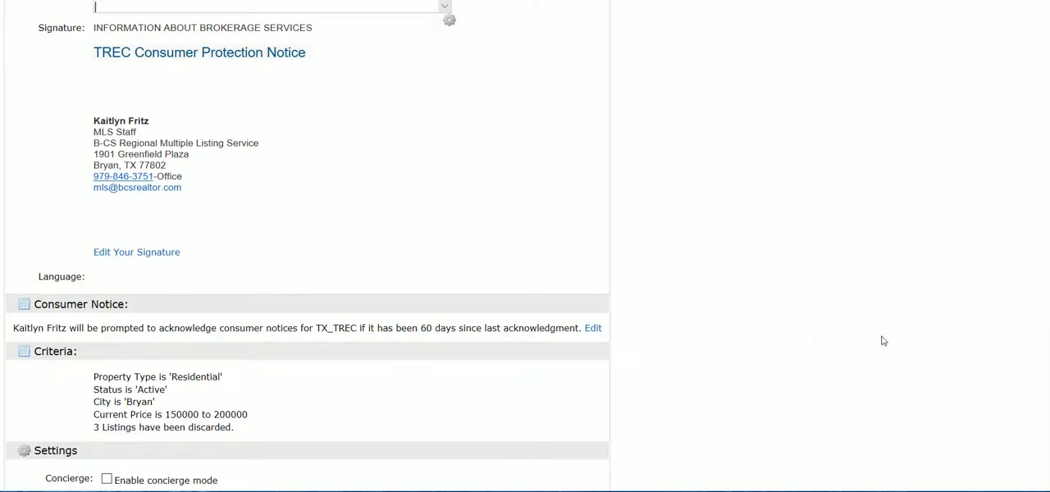
{"action": "scroll", "coordinate": [1044, 386], "scroll_direction": "down", "scroll_amount": 7}
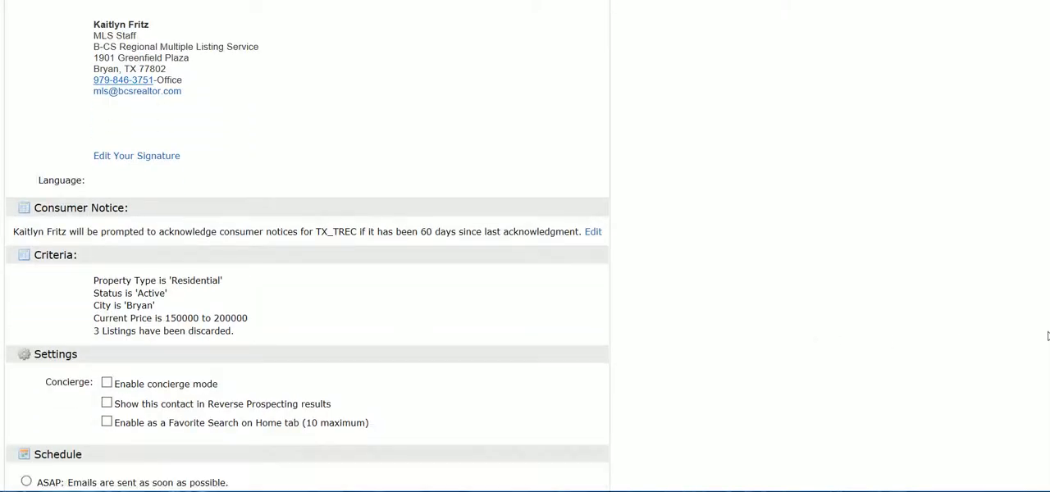
{"action": "scroll", "coordinate": [1042, 406], "scroll_direction": "down", "scroll_amount": 2}
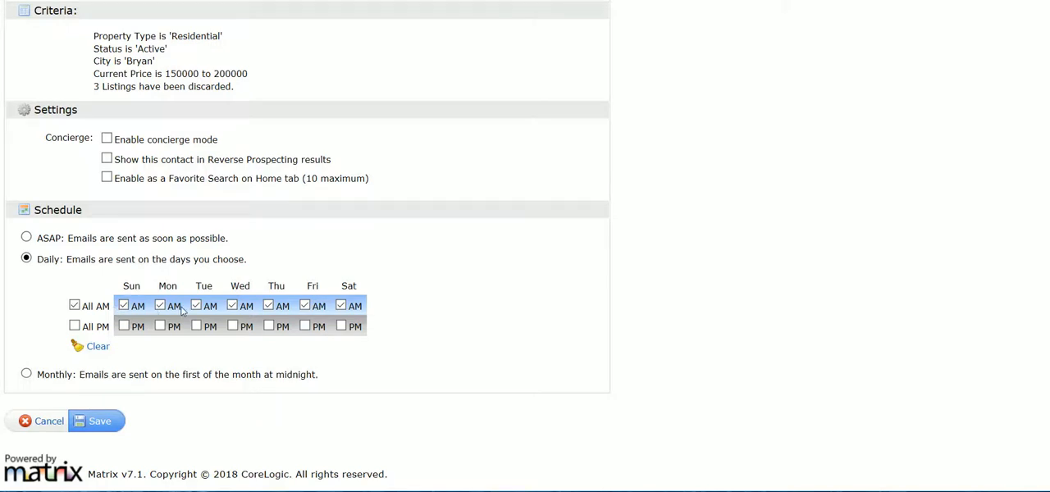
{"action": "left_click", "coordinate": [75, 326]}
{"action": "left_click", "coordinate": [159, 326]}
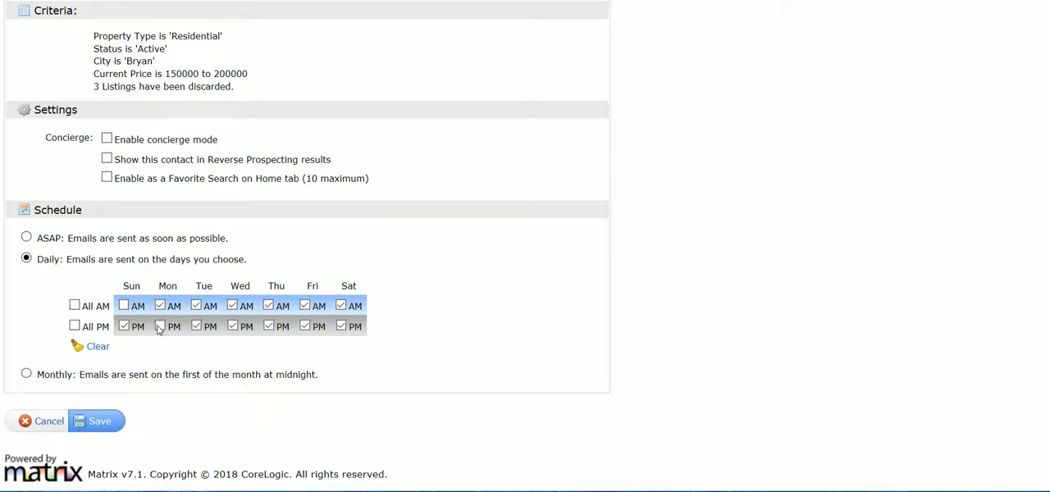
{"action": "left_click", "coordinate": [232, 306]}
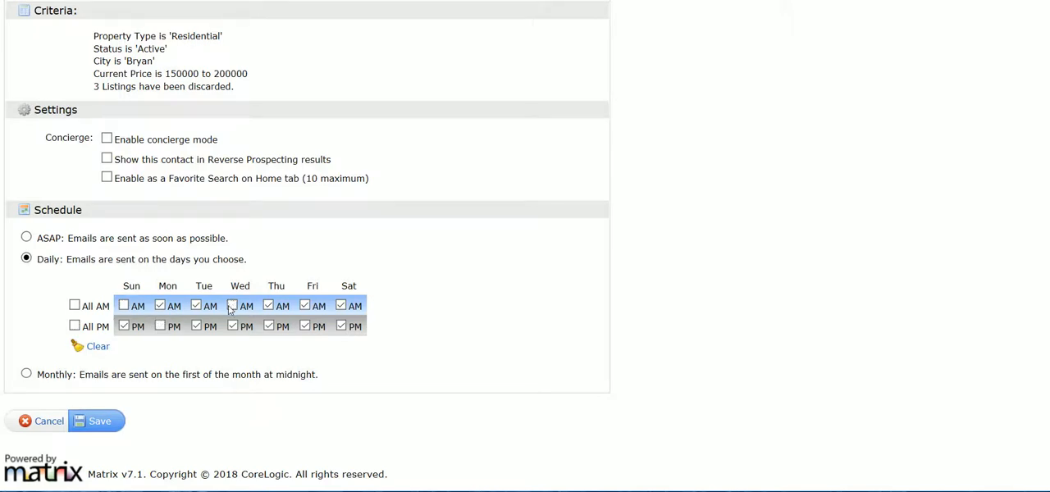
- Set the auto email's schedule to Monthly and return to the recipient and subject fields
{"action": "left_click", "coordinate": [26, 373]}
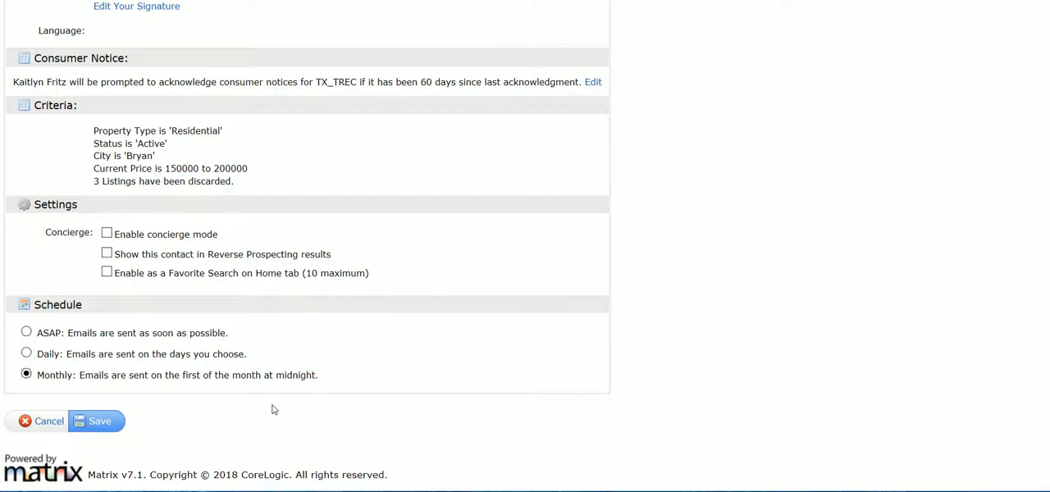
{"action": "scroll", "coordinate": [274, 409], "scroll_direction": "up", "scroll_amount": 10}
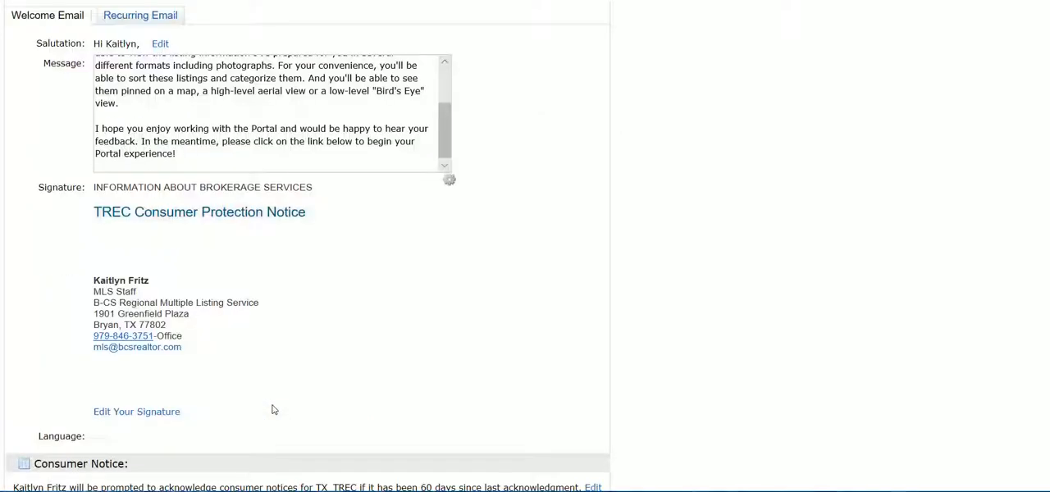
{"action": "scroll", "coordinate": [274, 409], "scroll_direction": "up", "scroll_amount": 3}
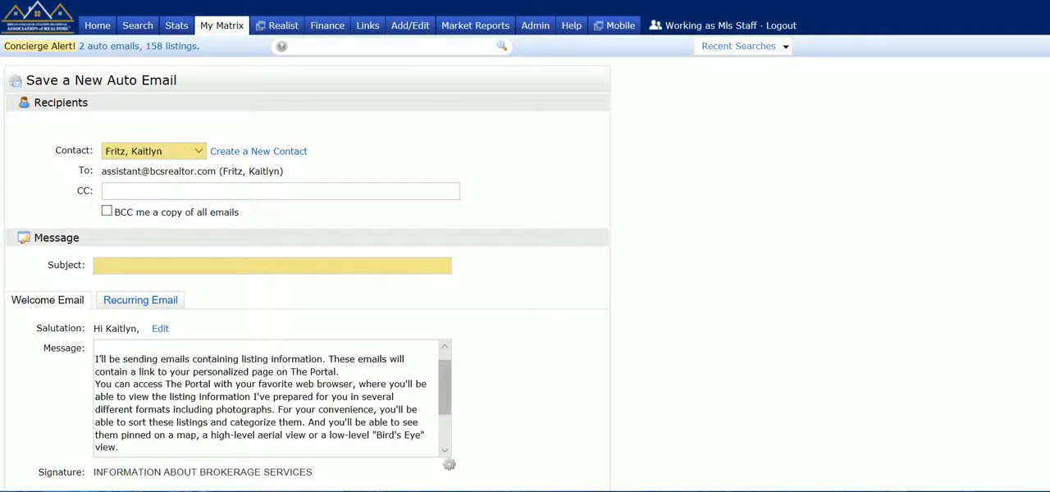